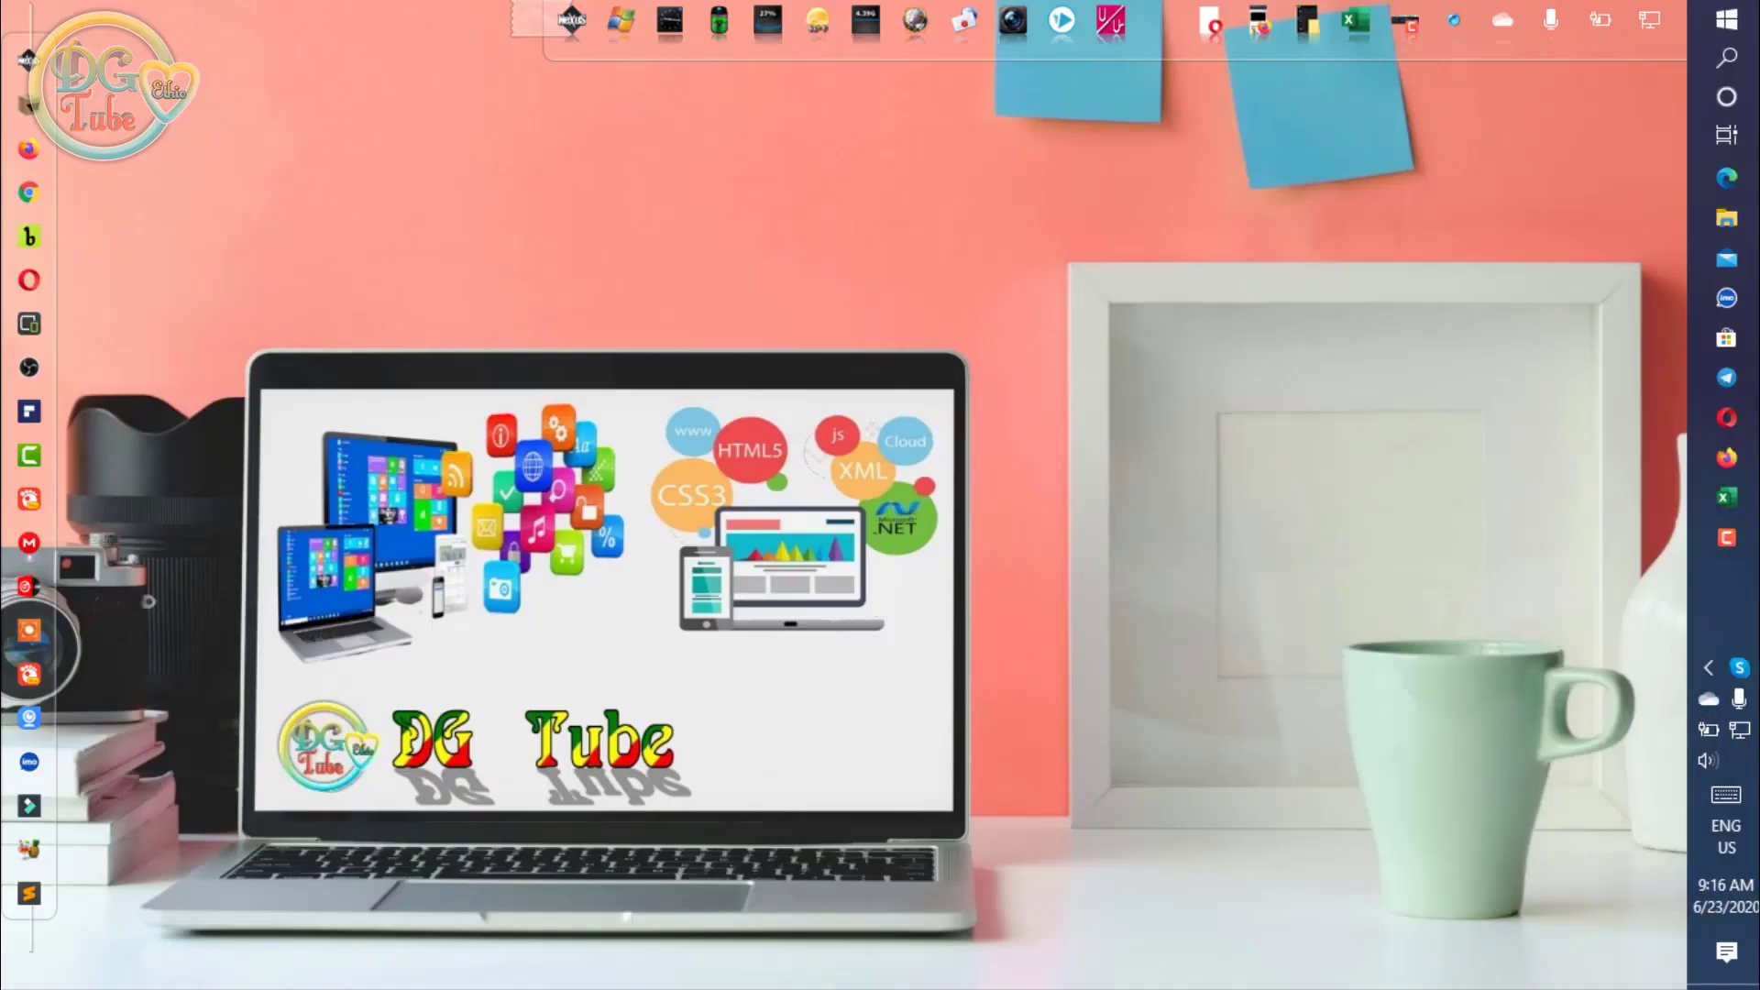
Bring the Excel workbook forward, showing the Count sheet's student table and empty summary cells
click(1721, 497)
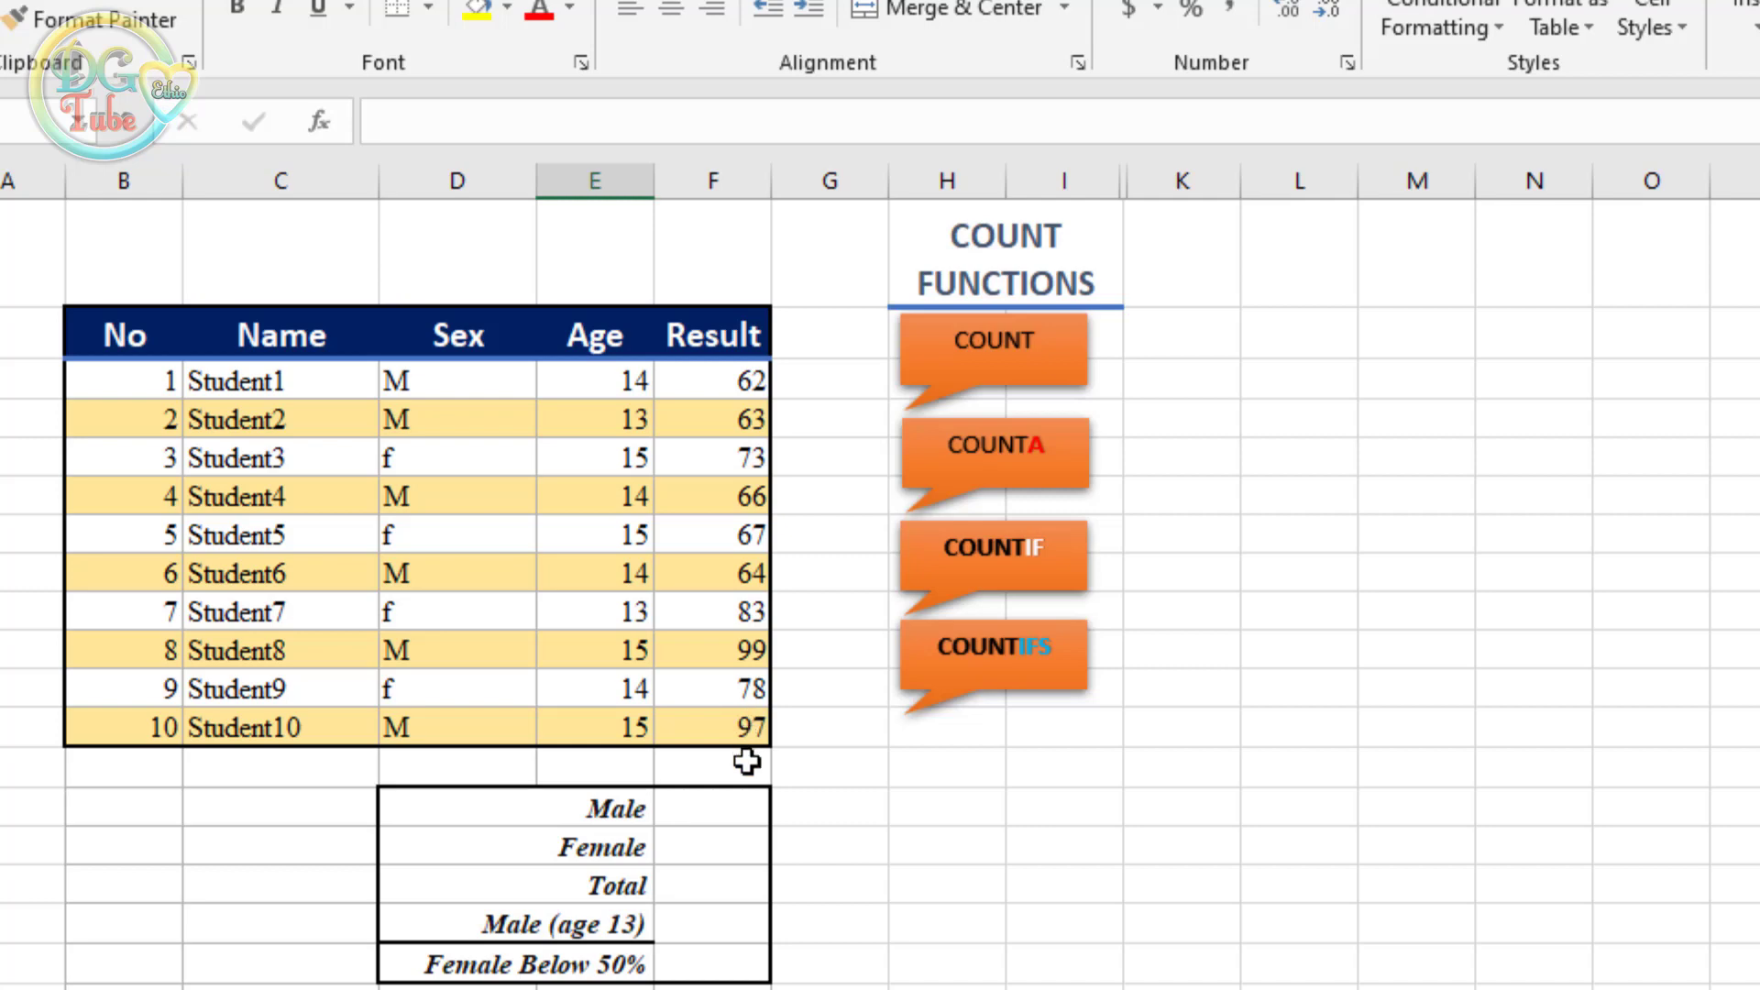
click(702, 805)
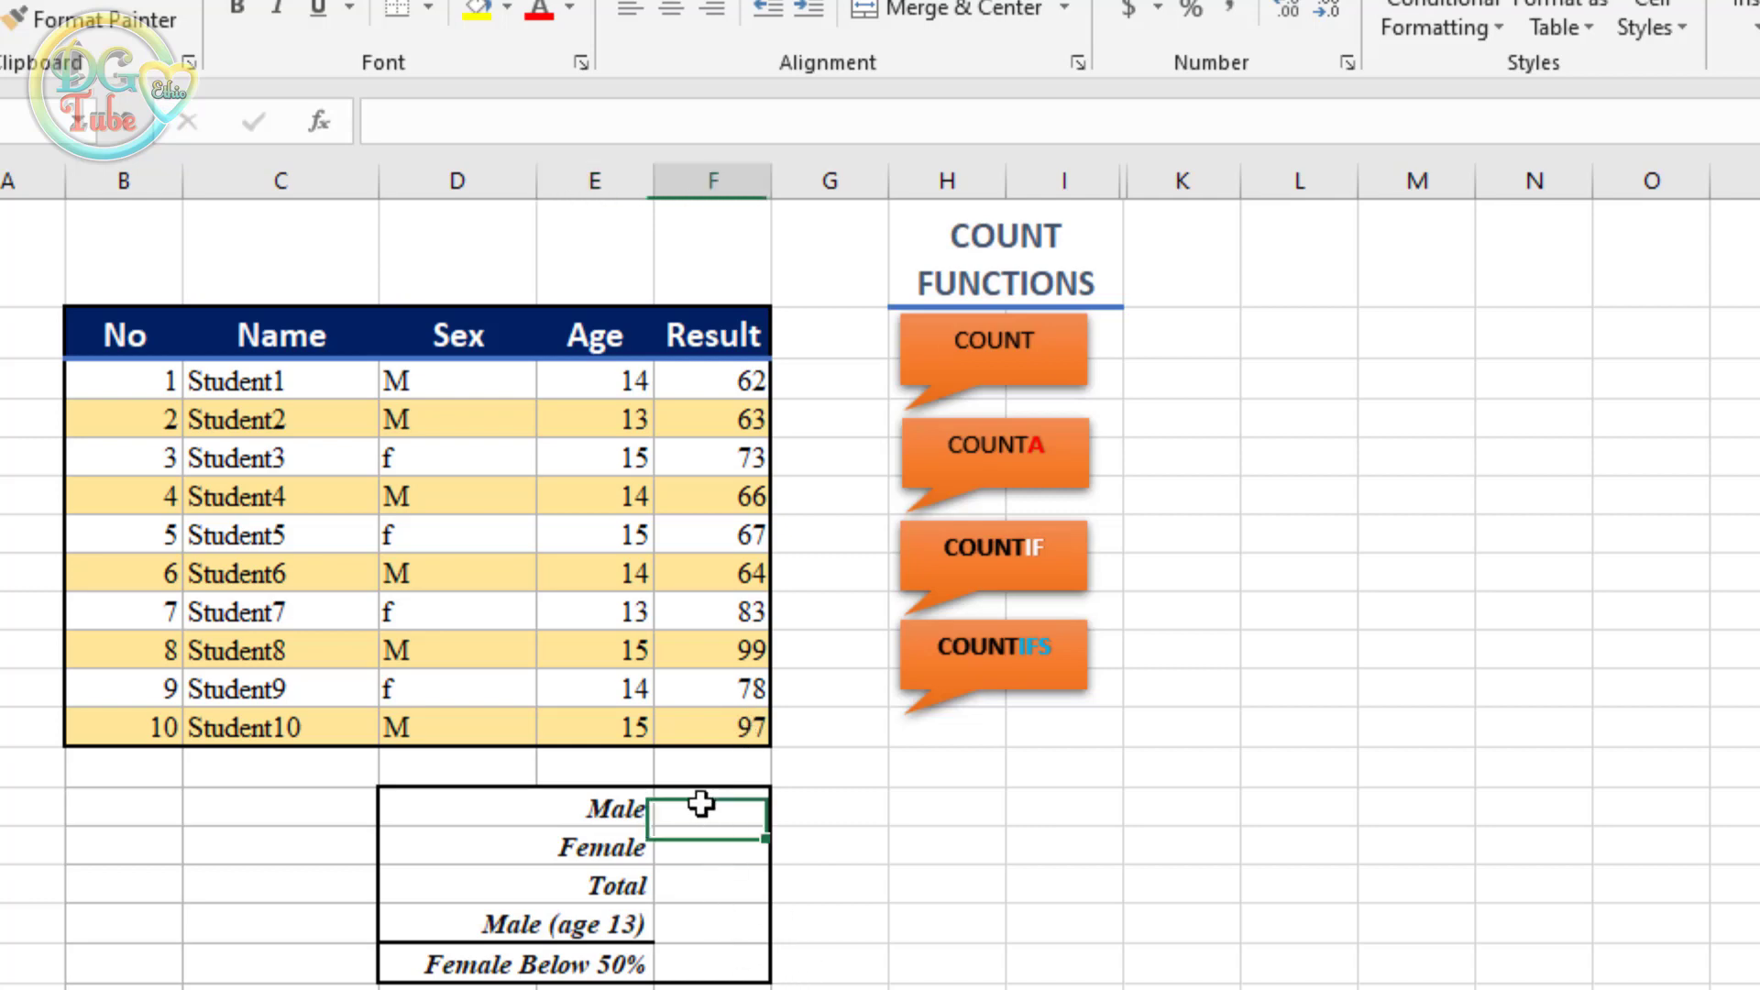
click(718, 850)
click(708, 884)
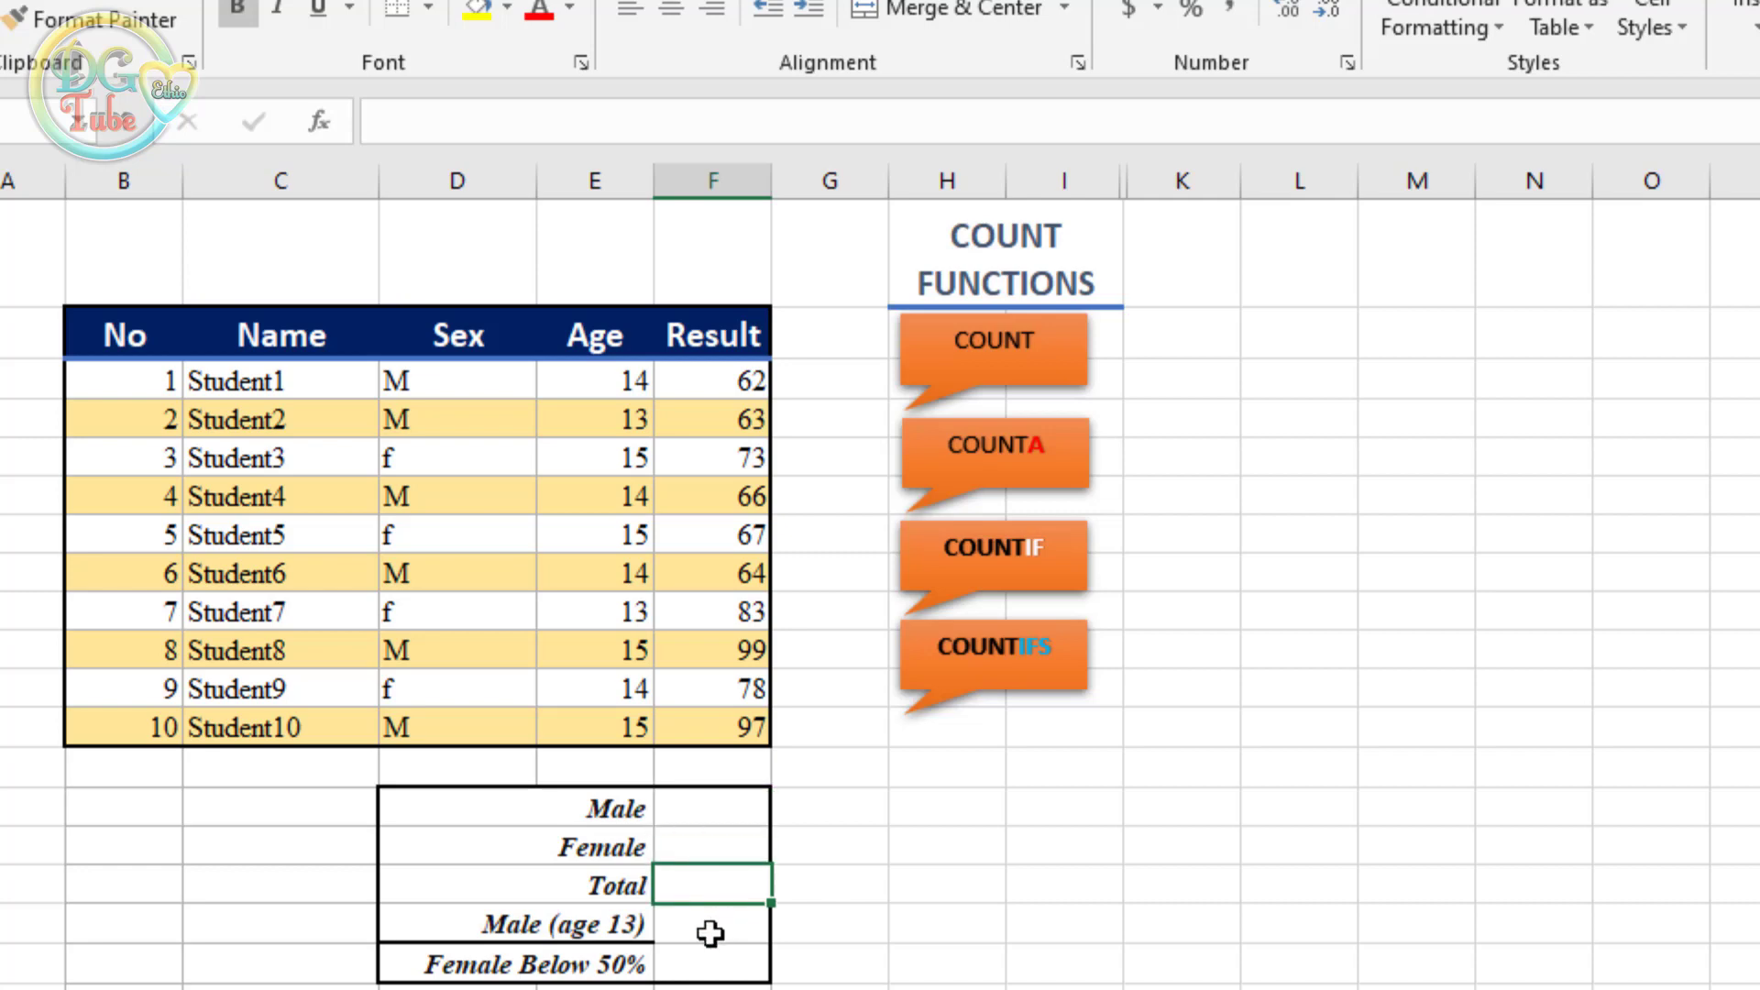
click(712, 926)
click(712, 963)
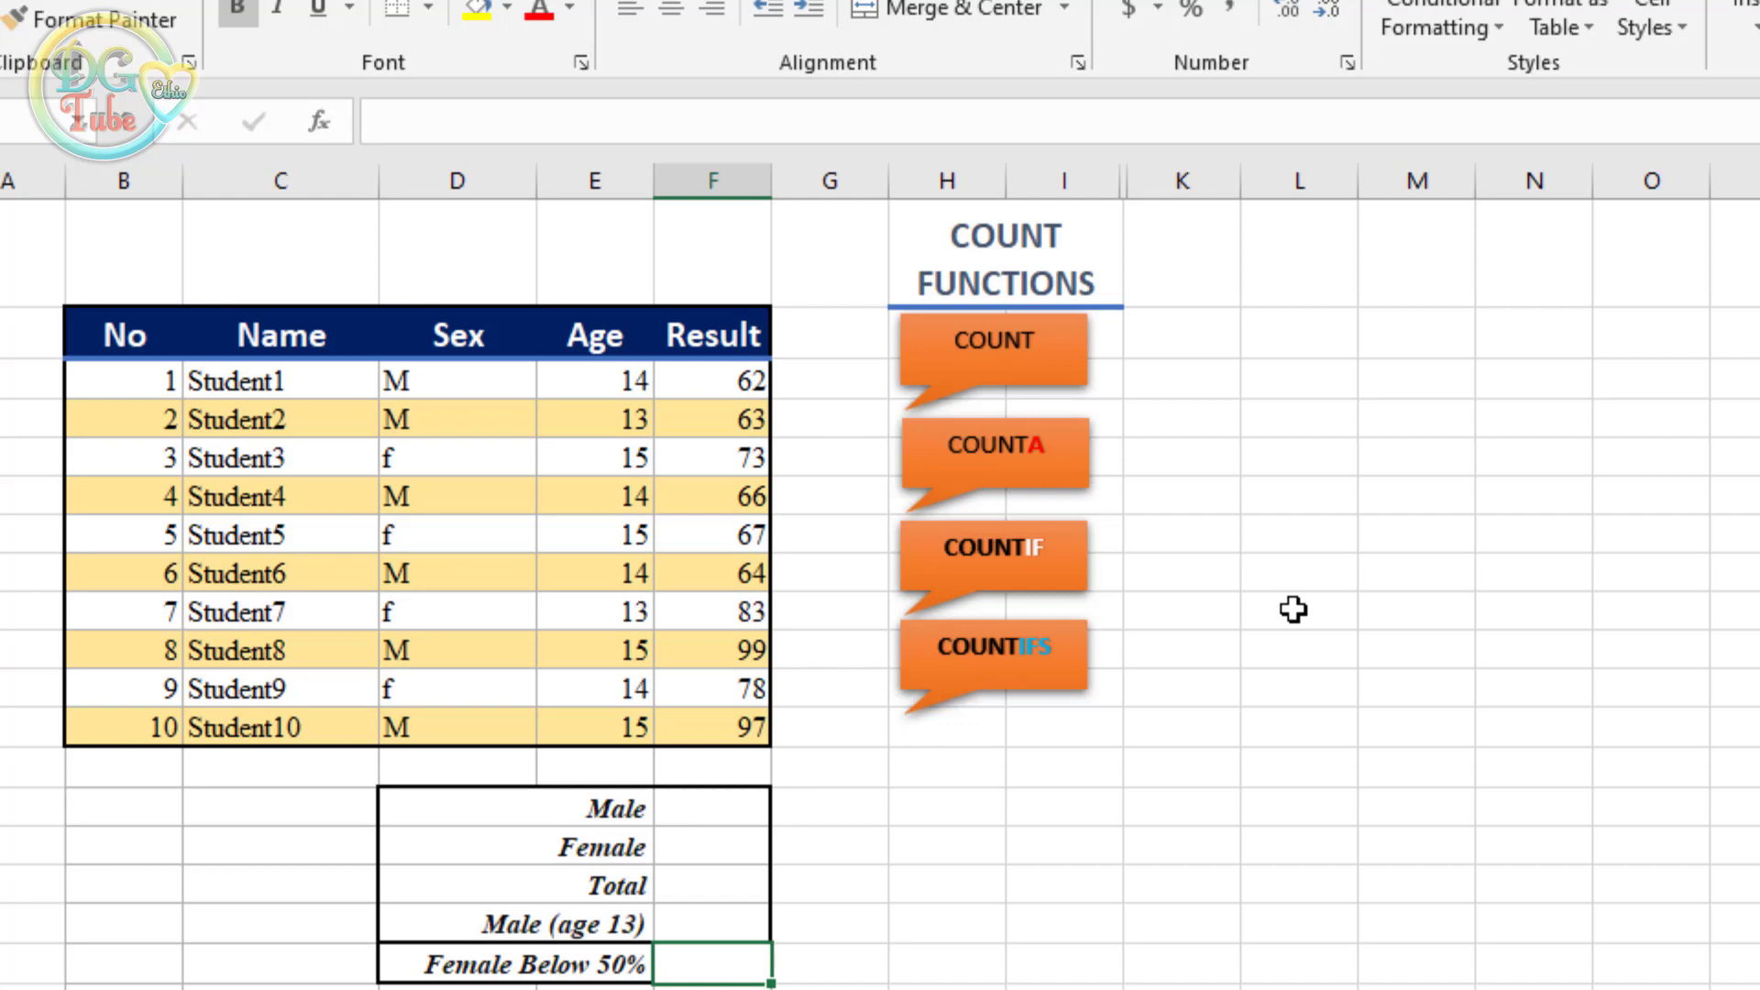
click(696, 802)
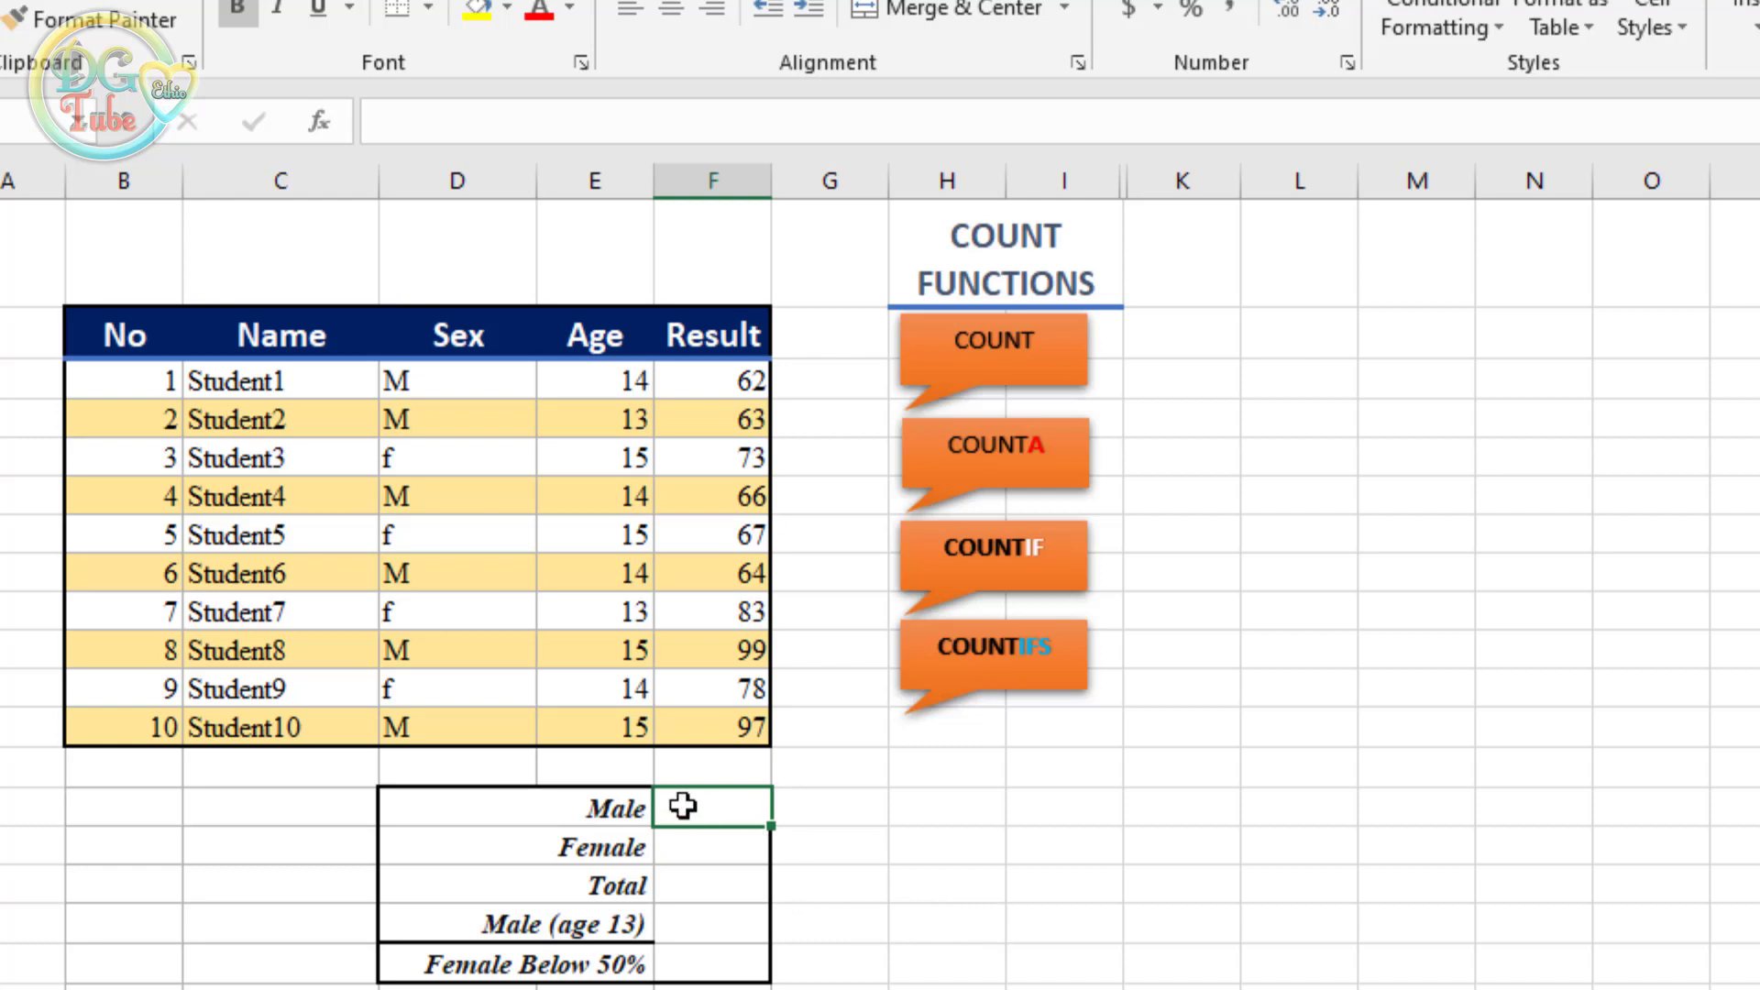
Enter =COUNTIF(D3:D12,D3) in the Male cell to count M entries, returning 6
text(=)
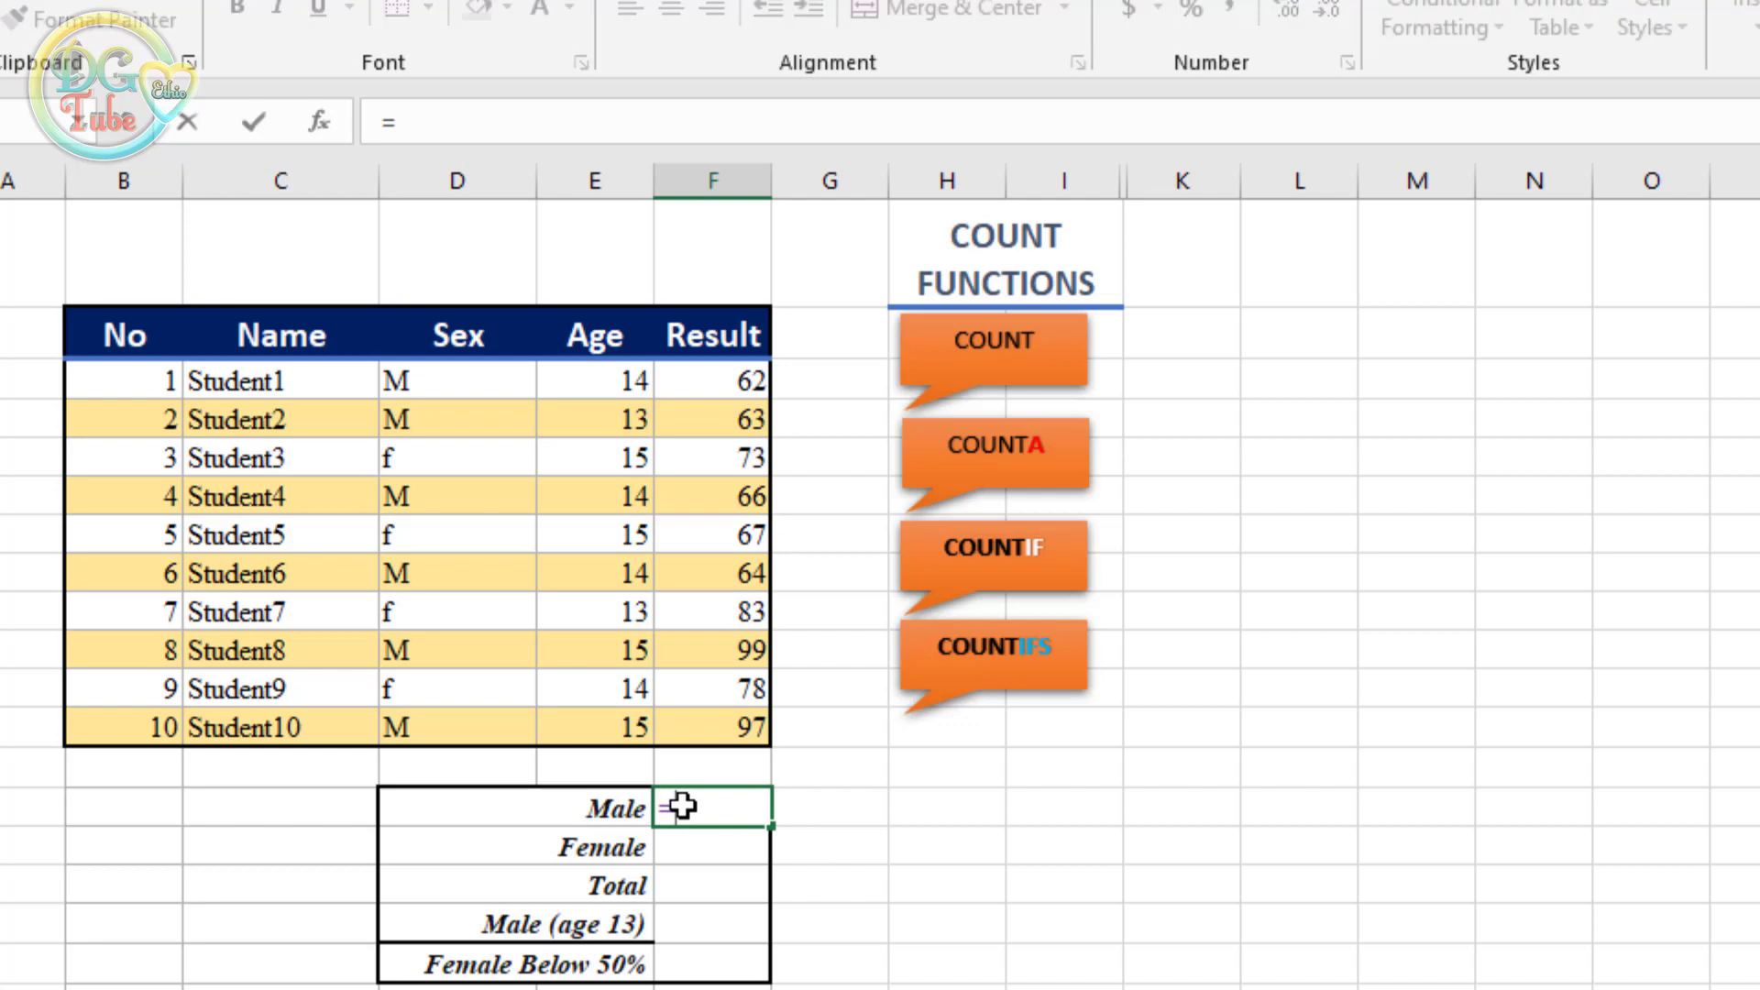
text(COUNT()
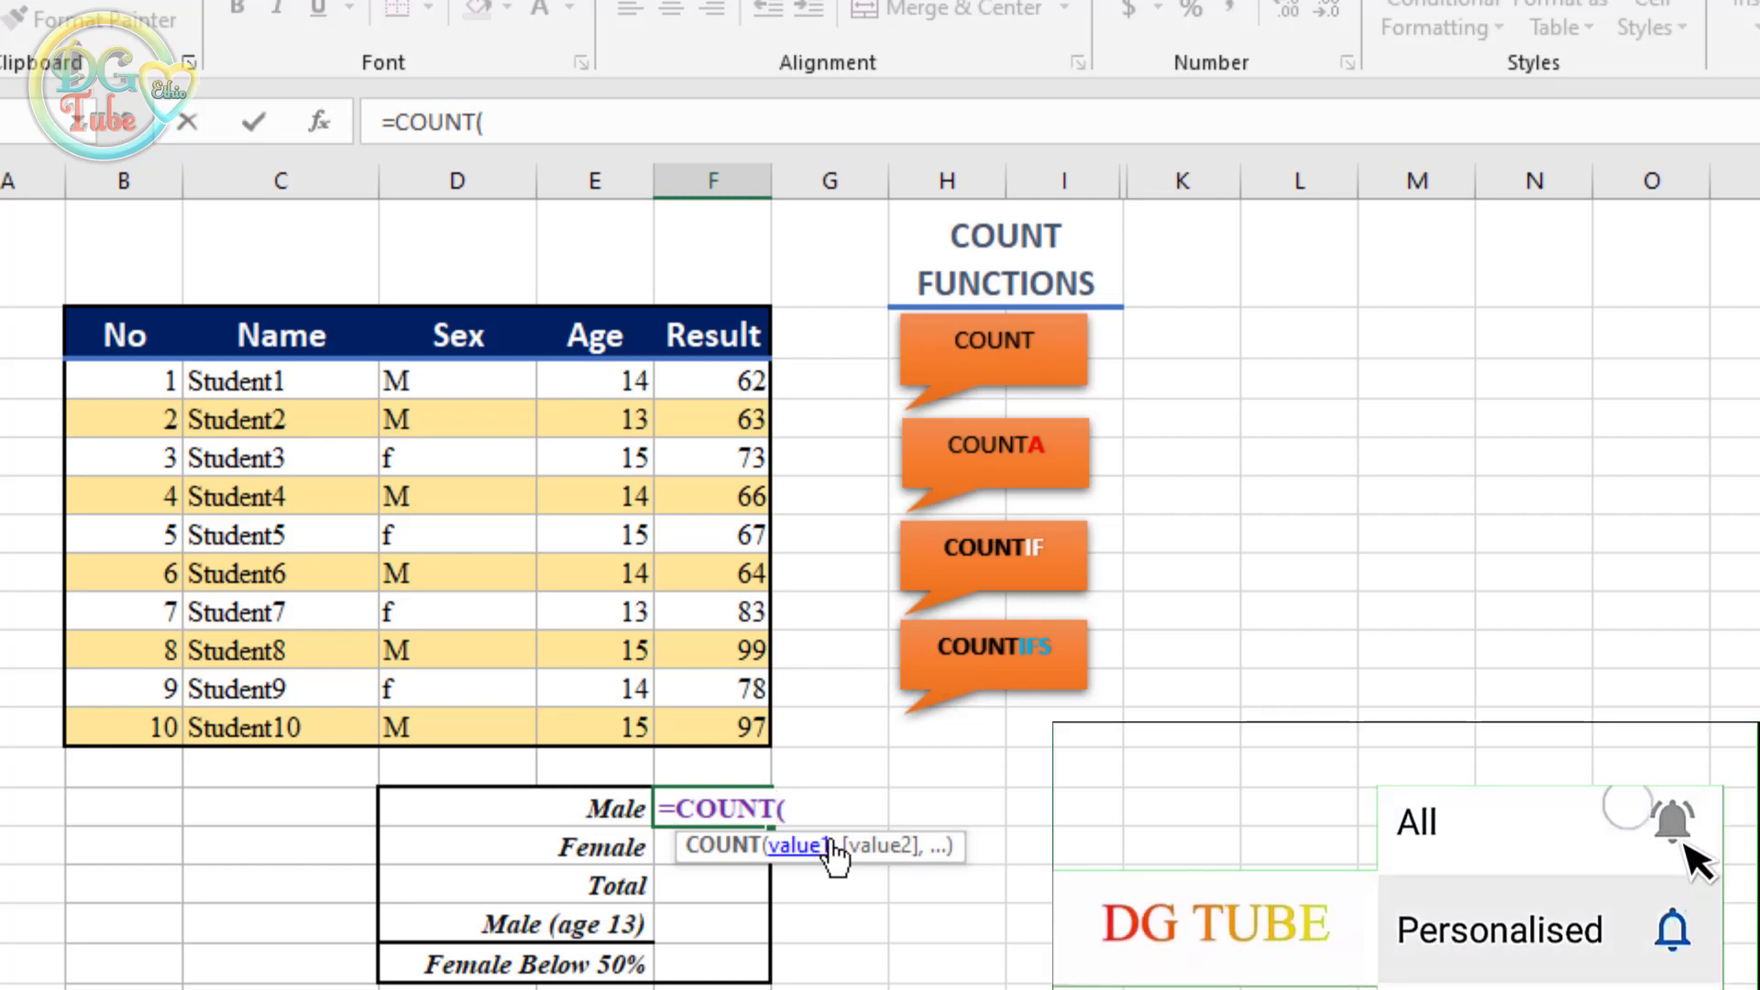
text(i)
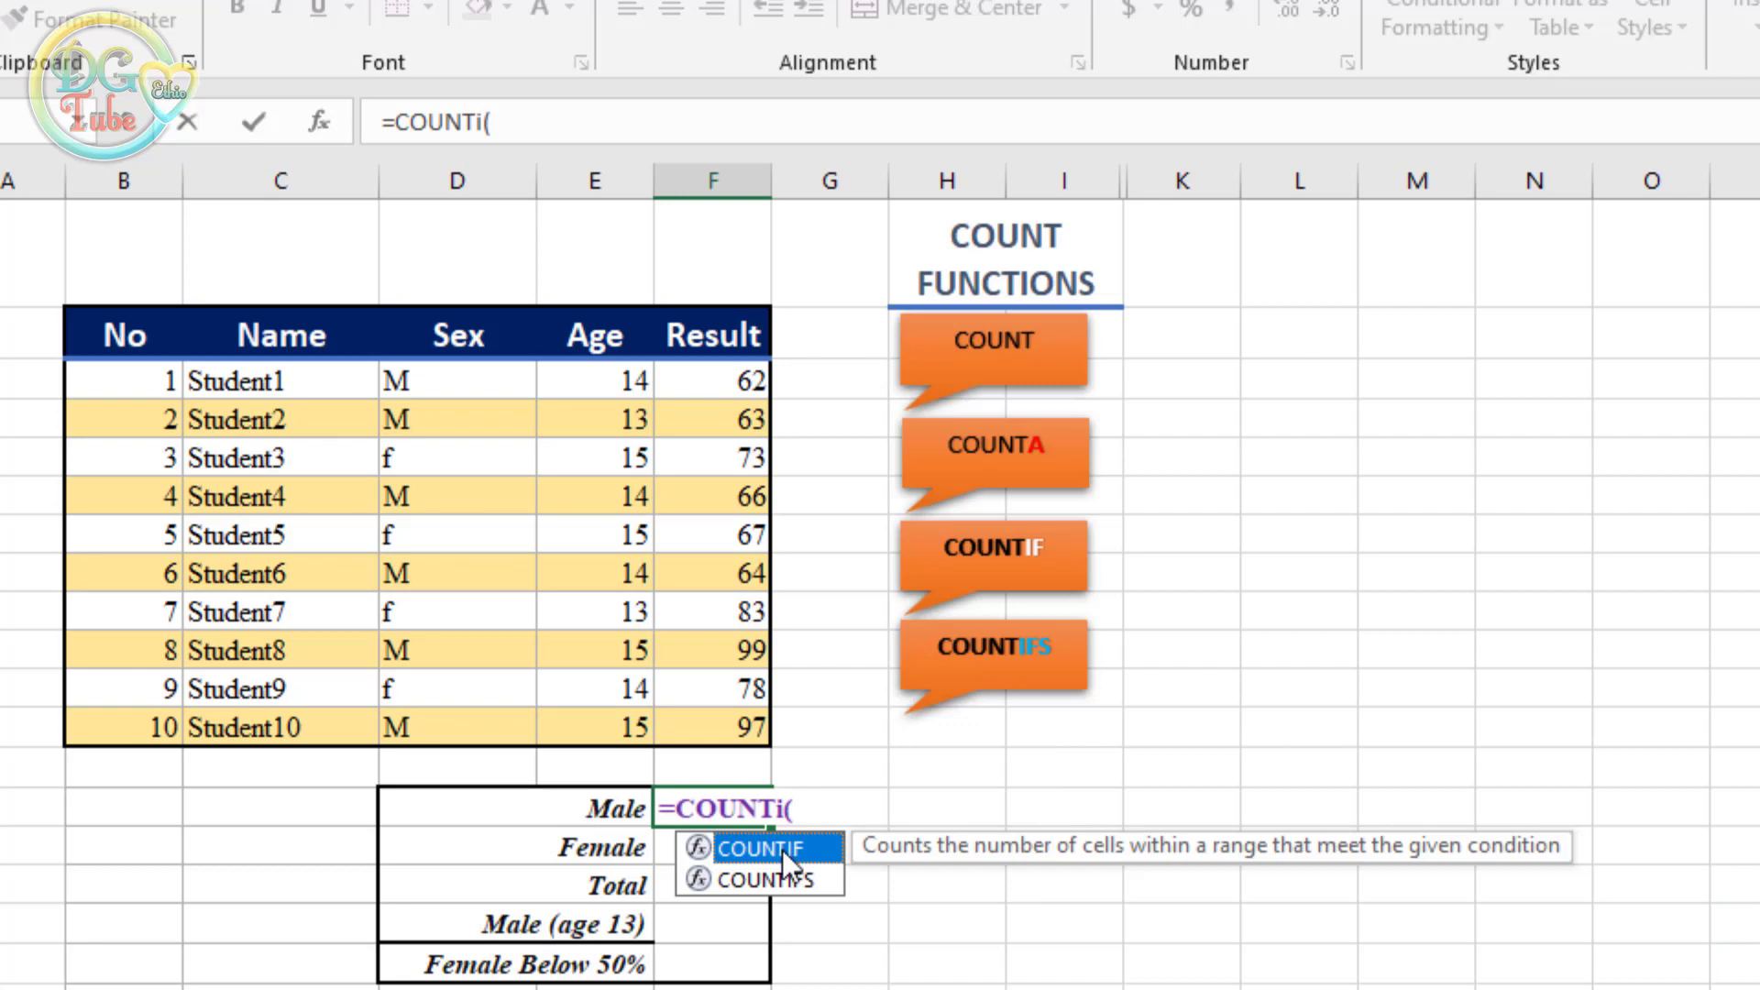
double_click(783, 849)
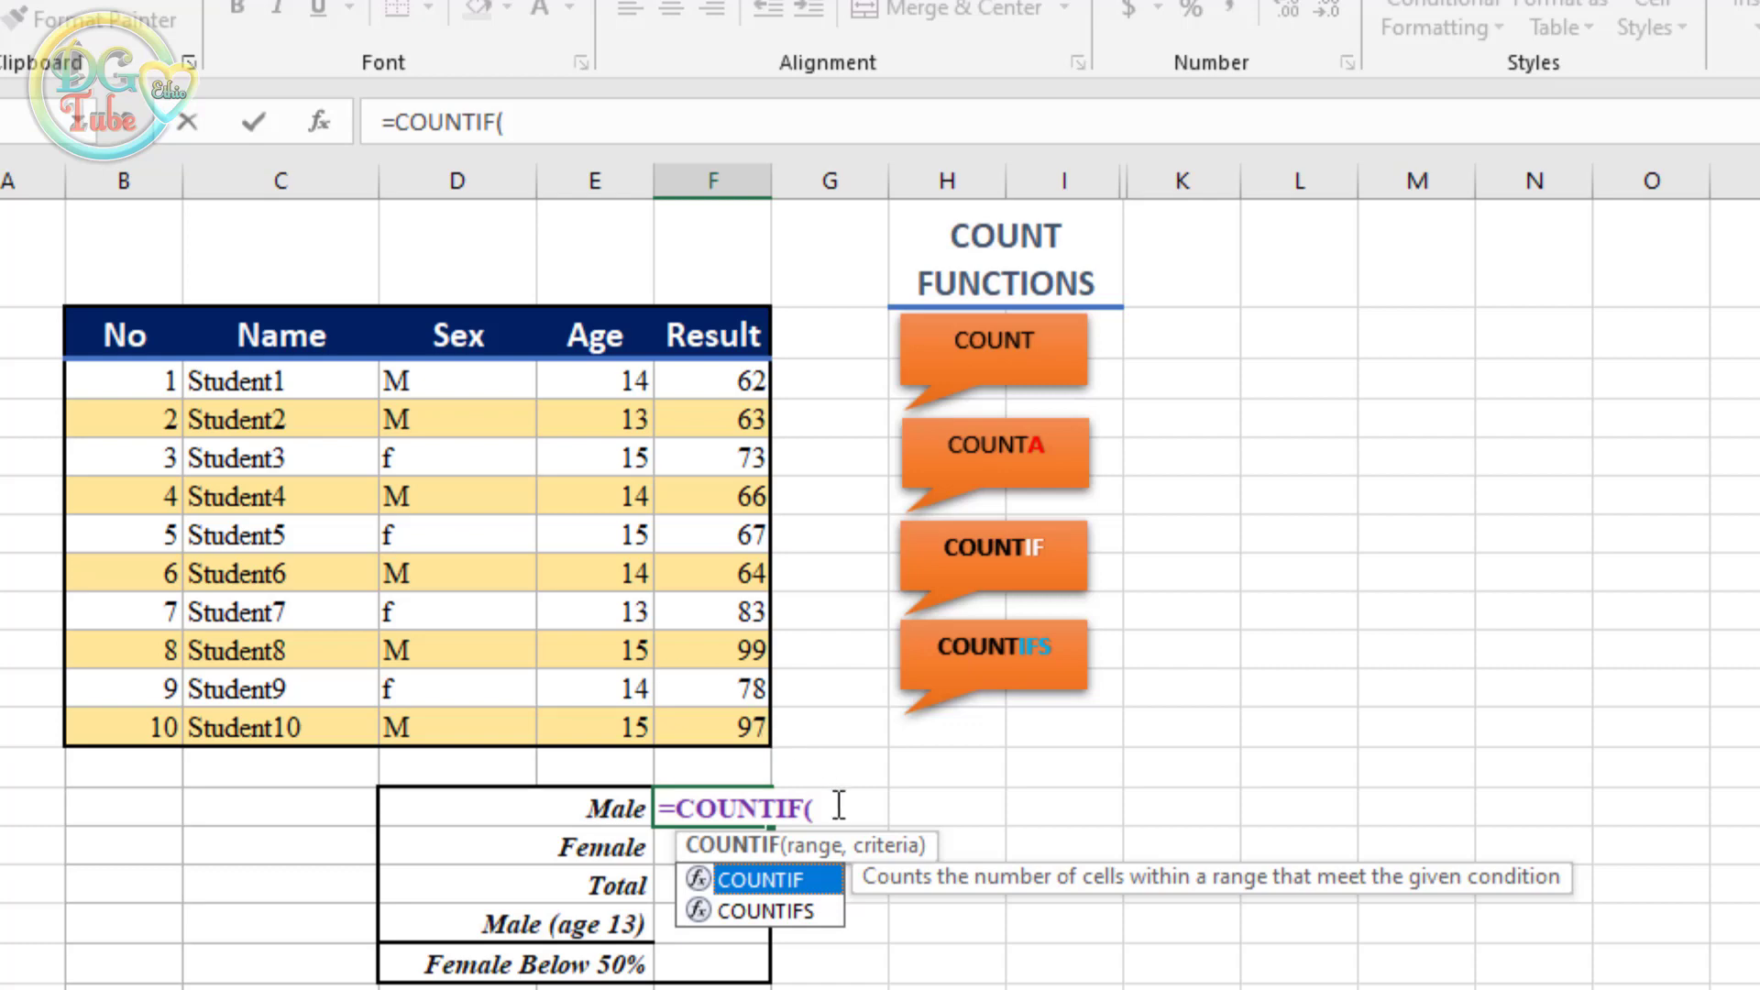
click(824, 808)
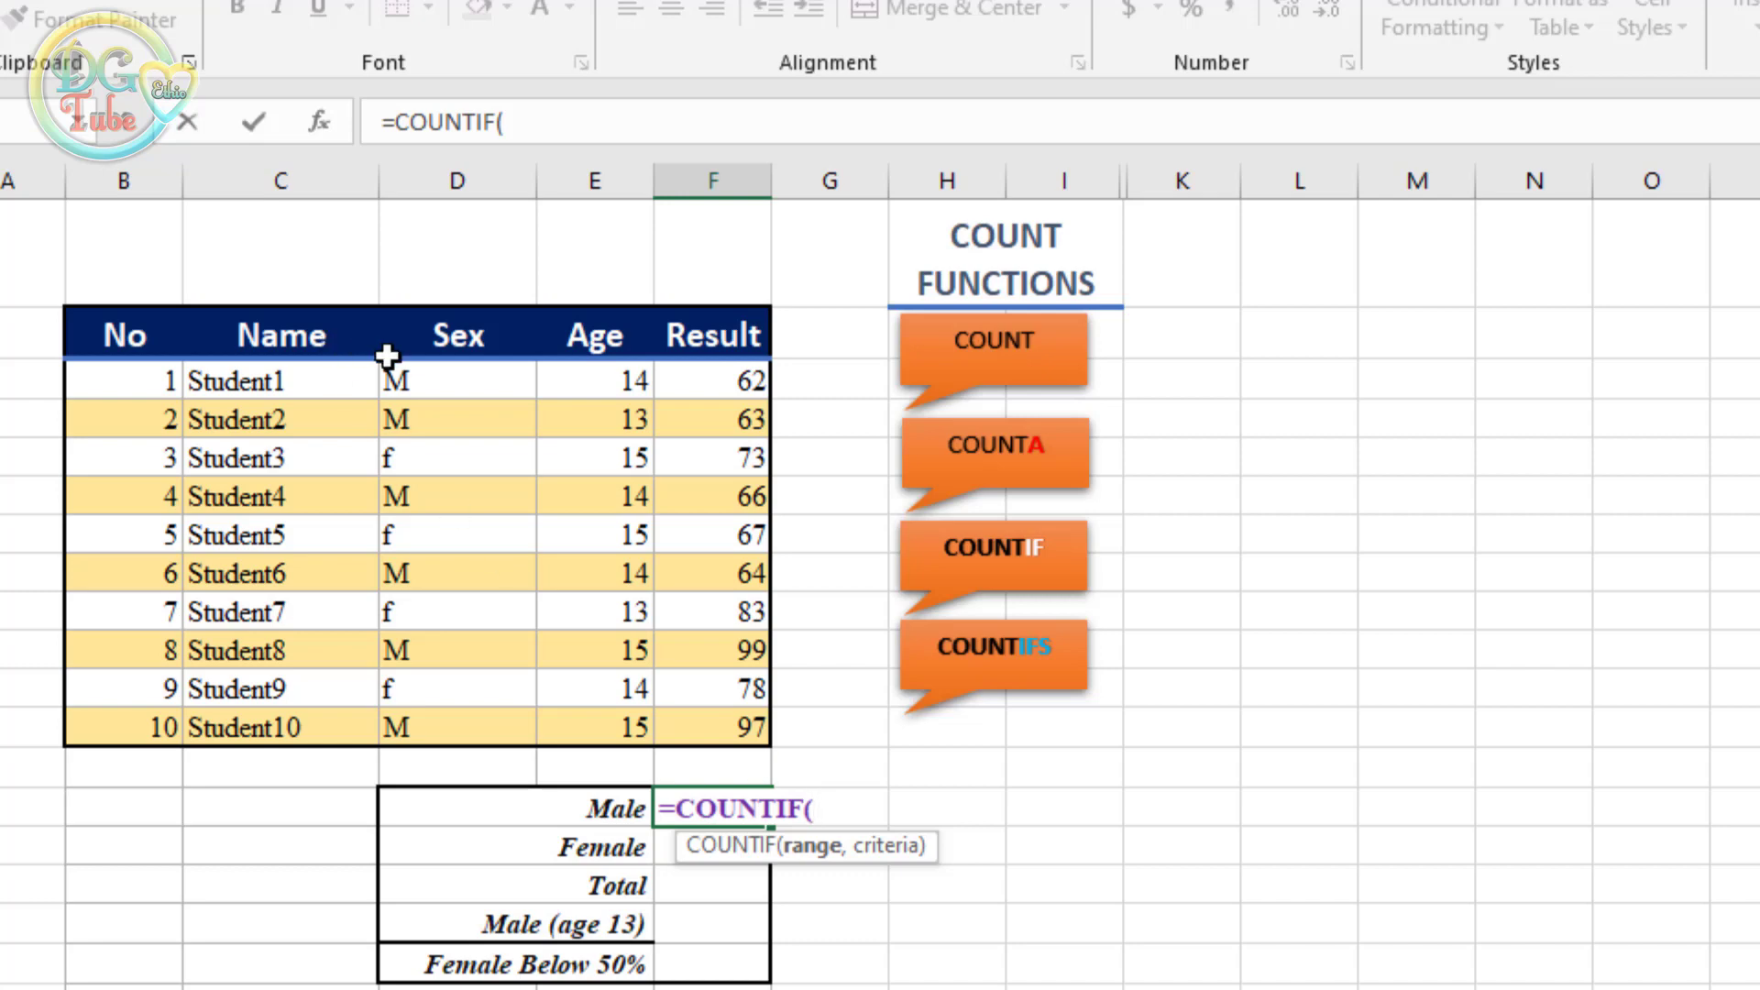
drag(403, 380, 420, 726)
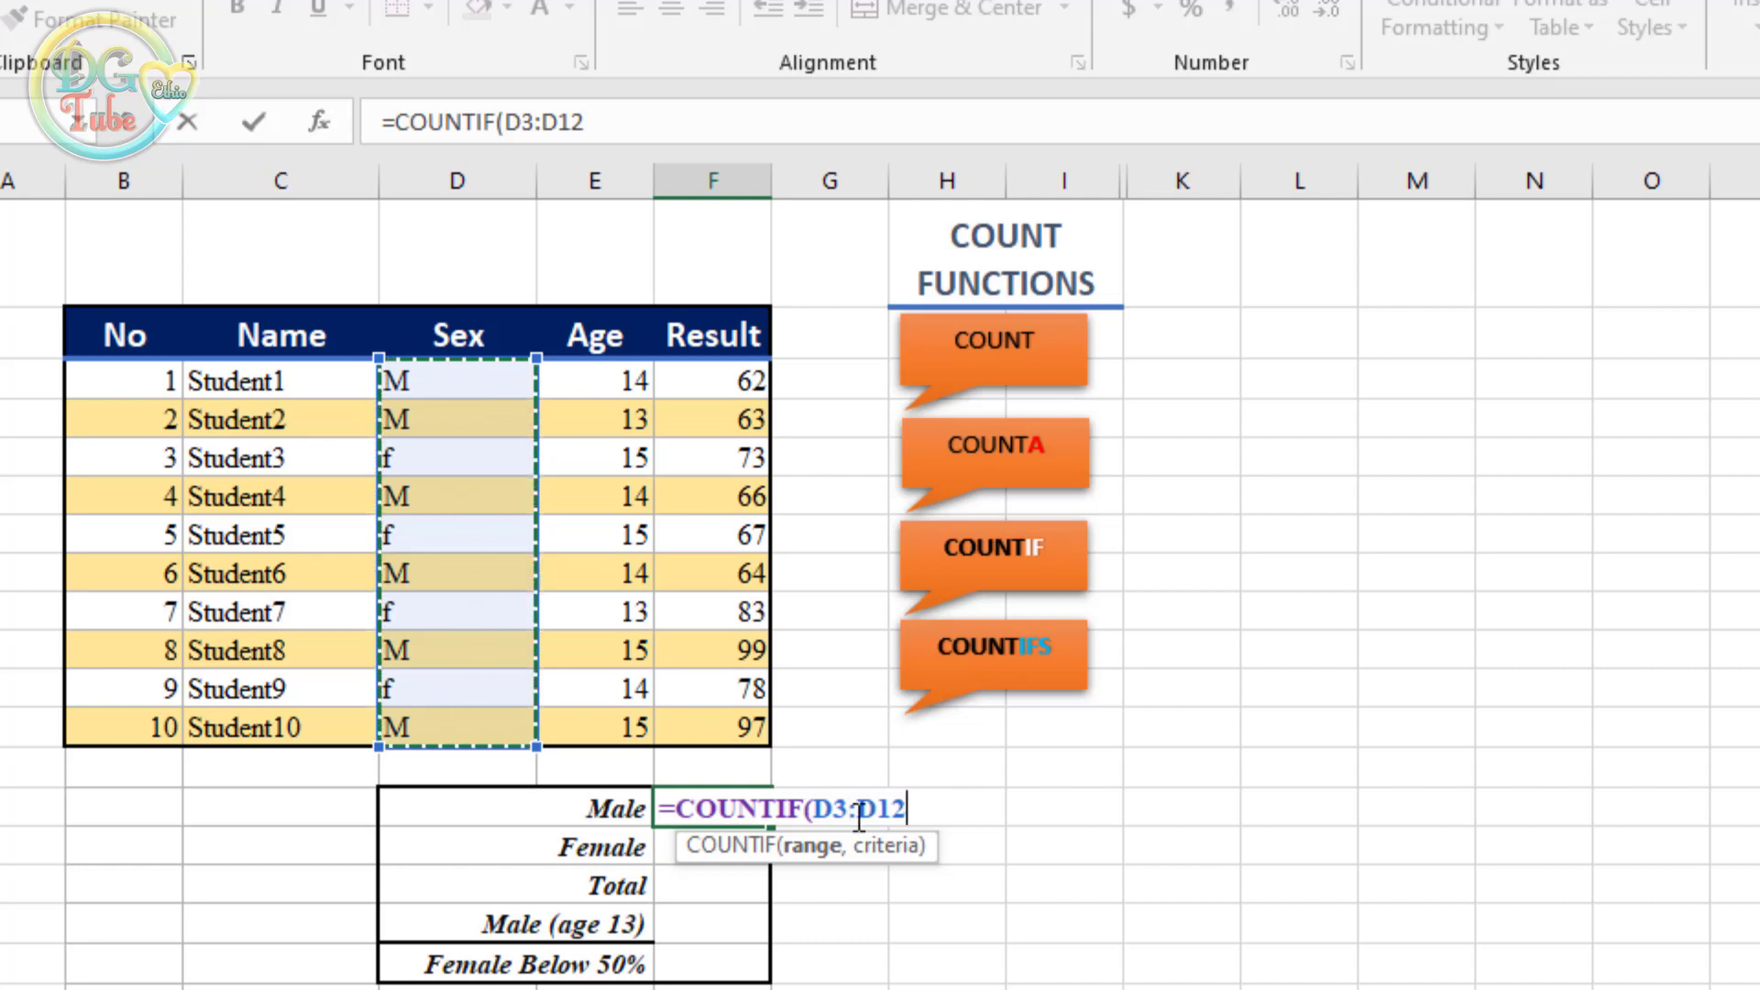
text(,)
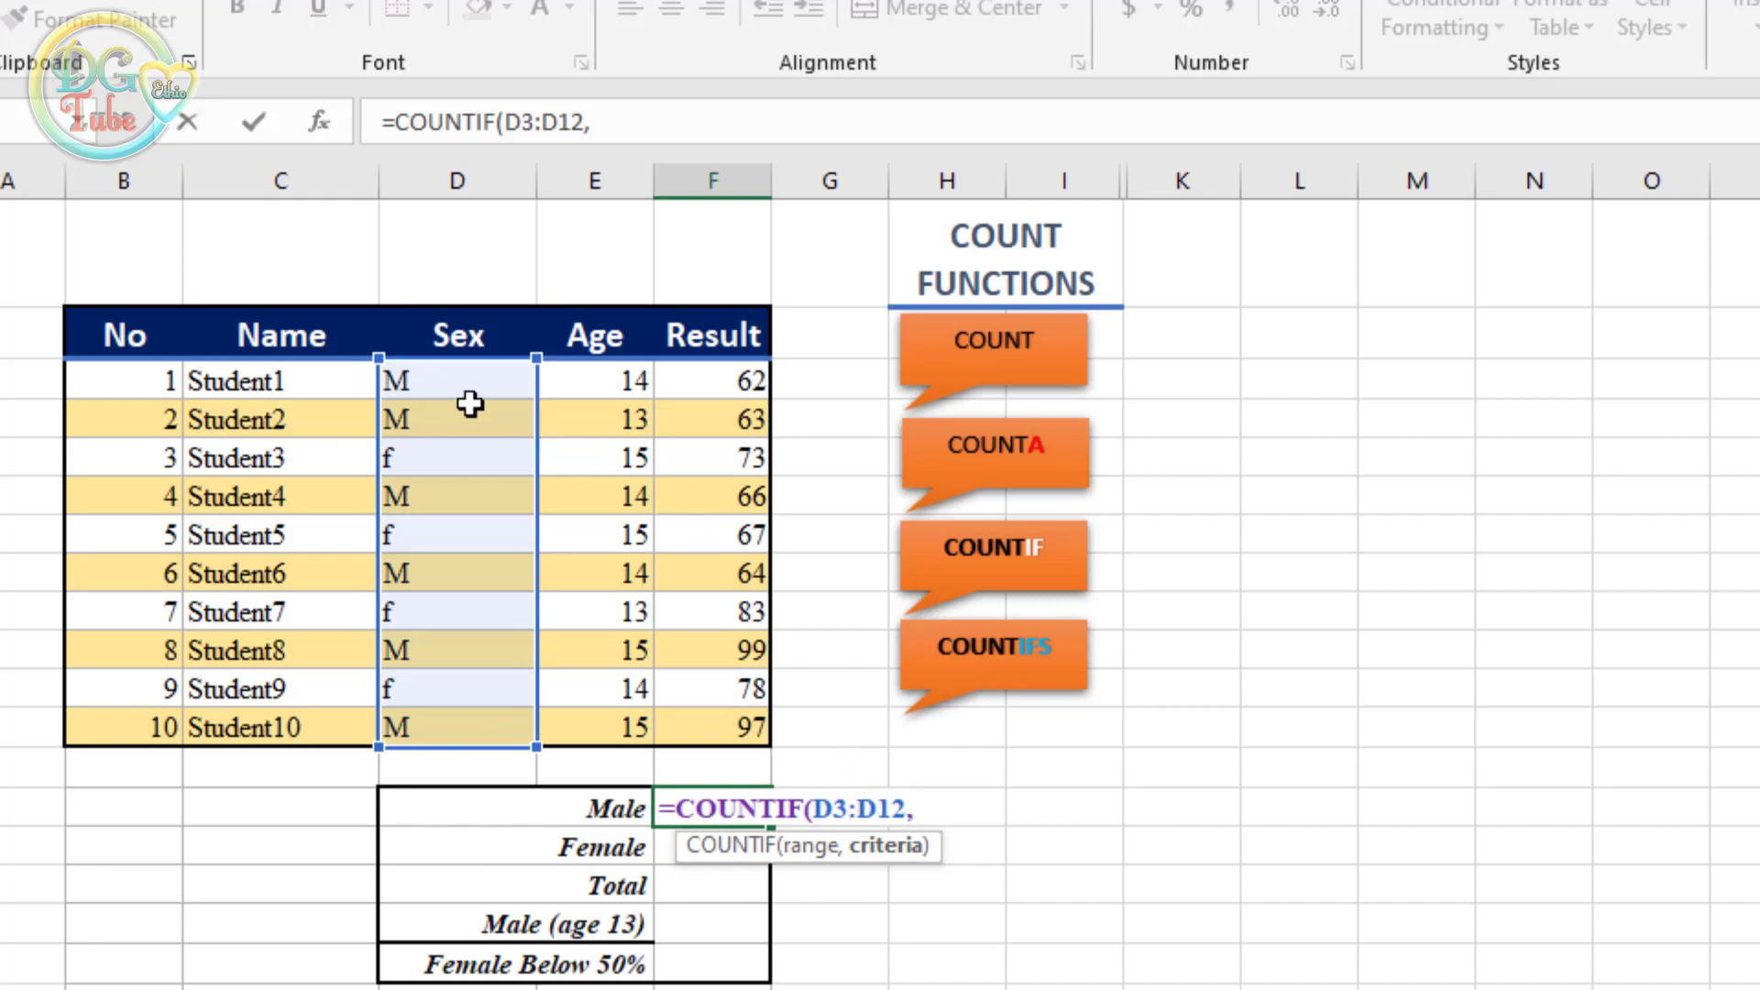
click(403, 381)
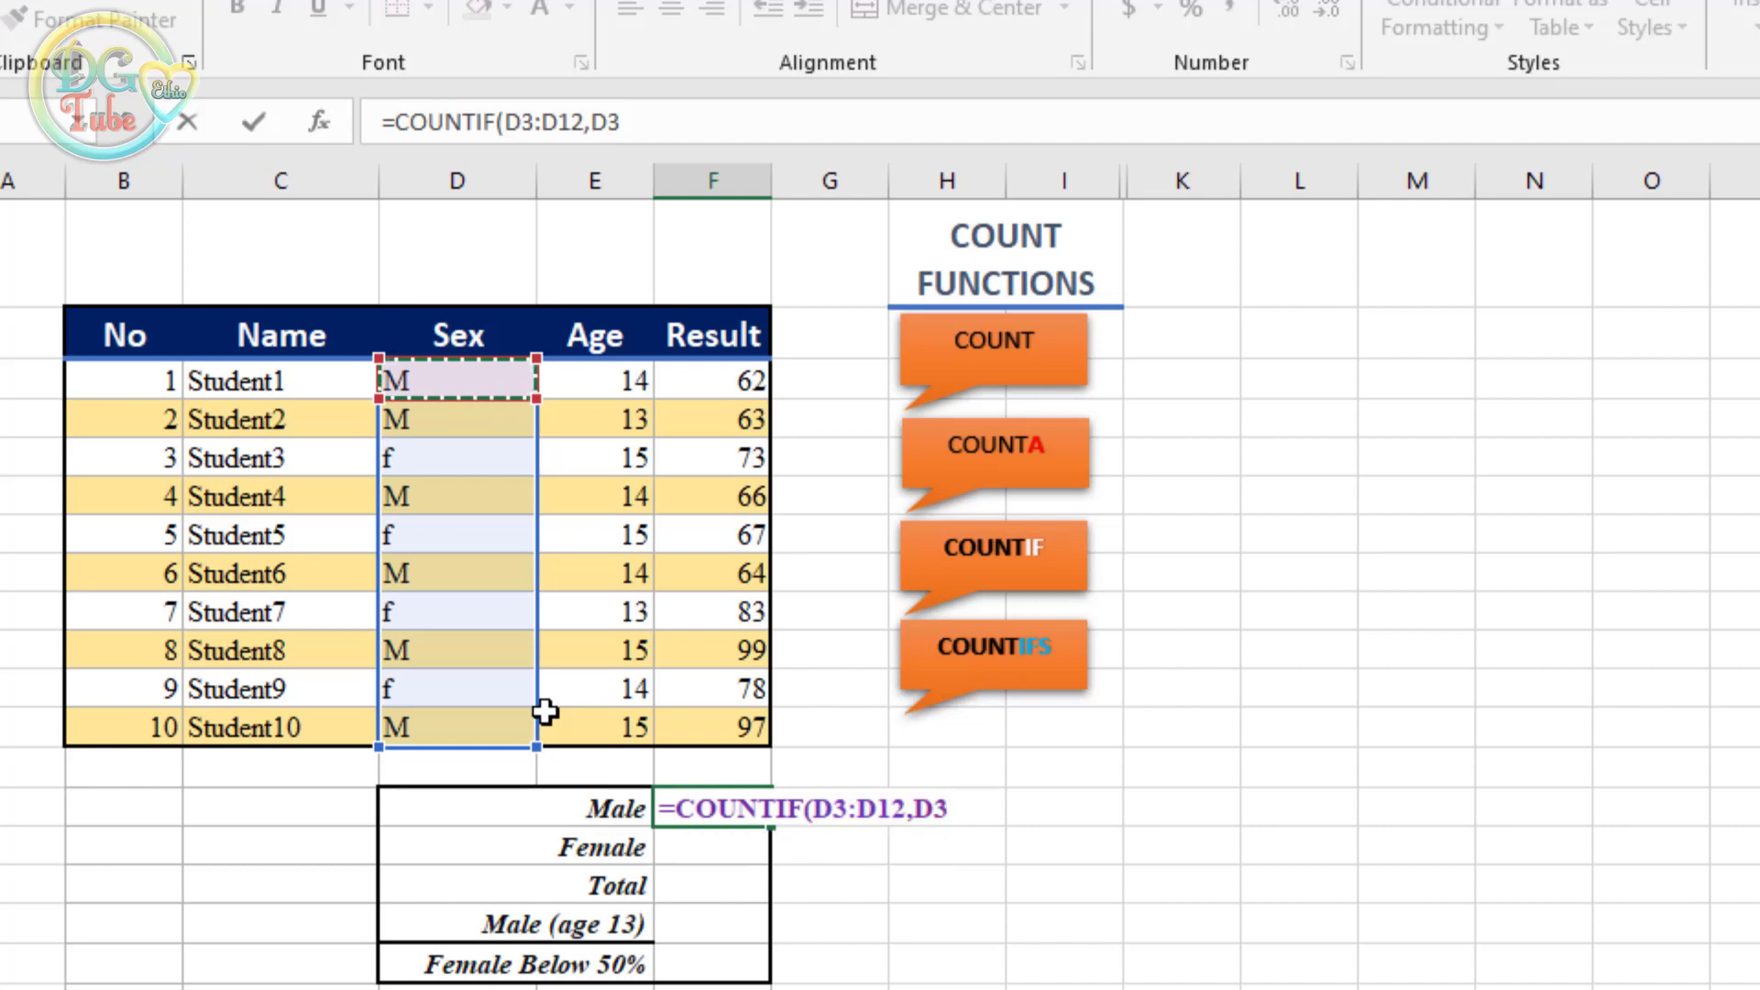
key(Return)
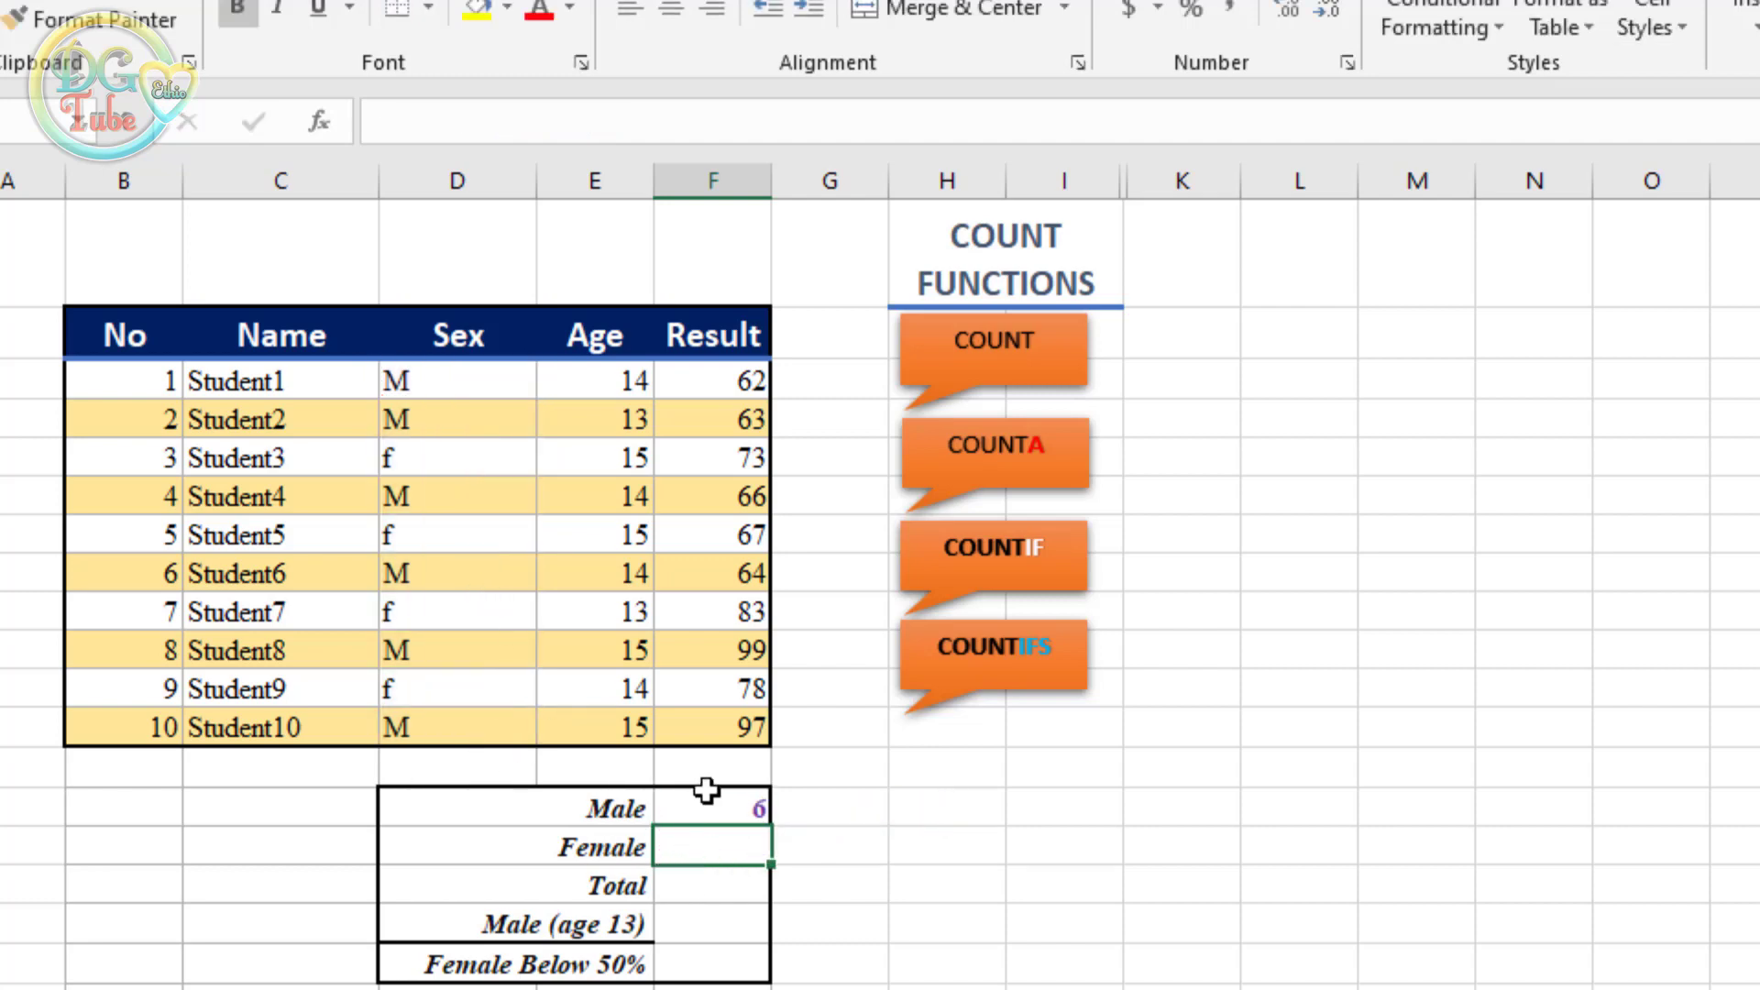
In the Female cell, count the f cells D5, D7, D9 and D11 with COUNTA, giving 4
click(715, 803)
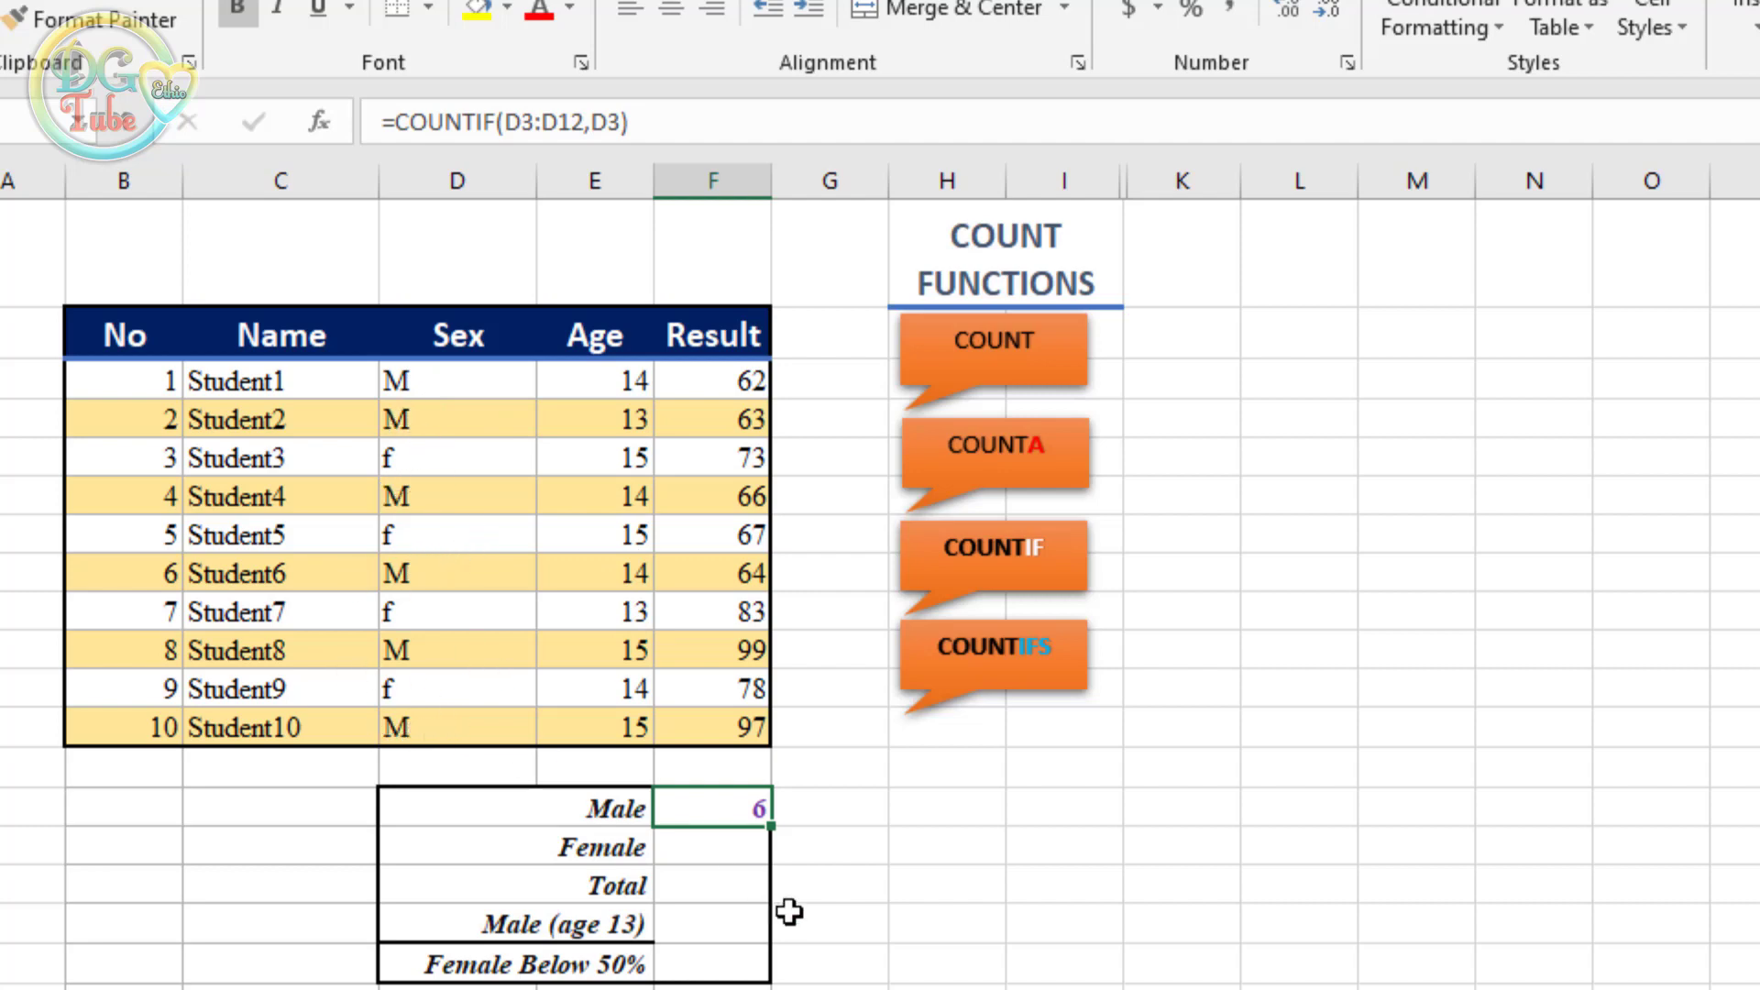
click(707, 852)
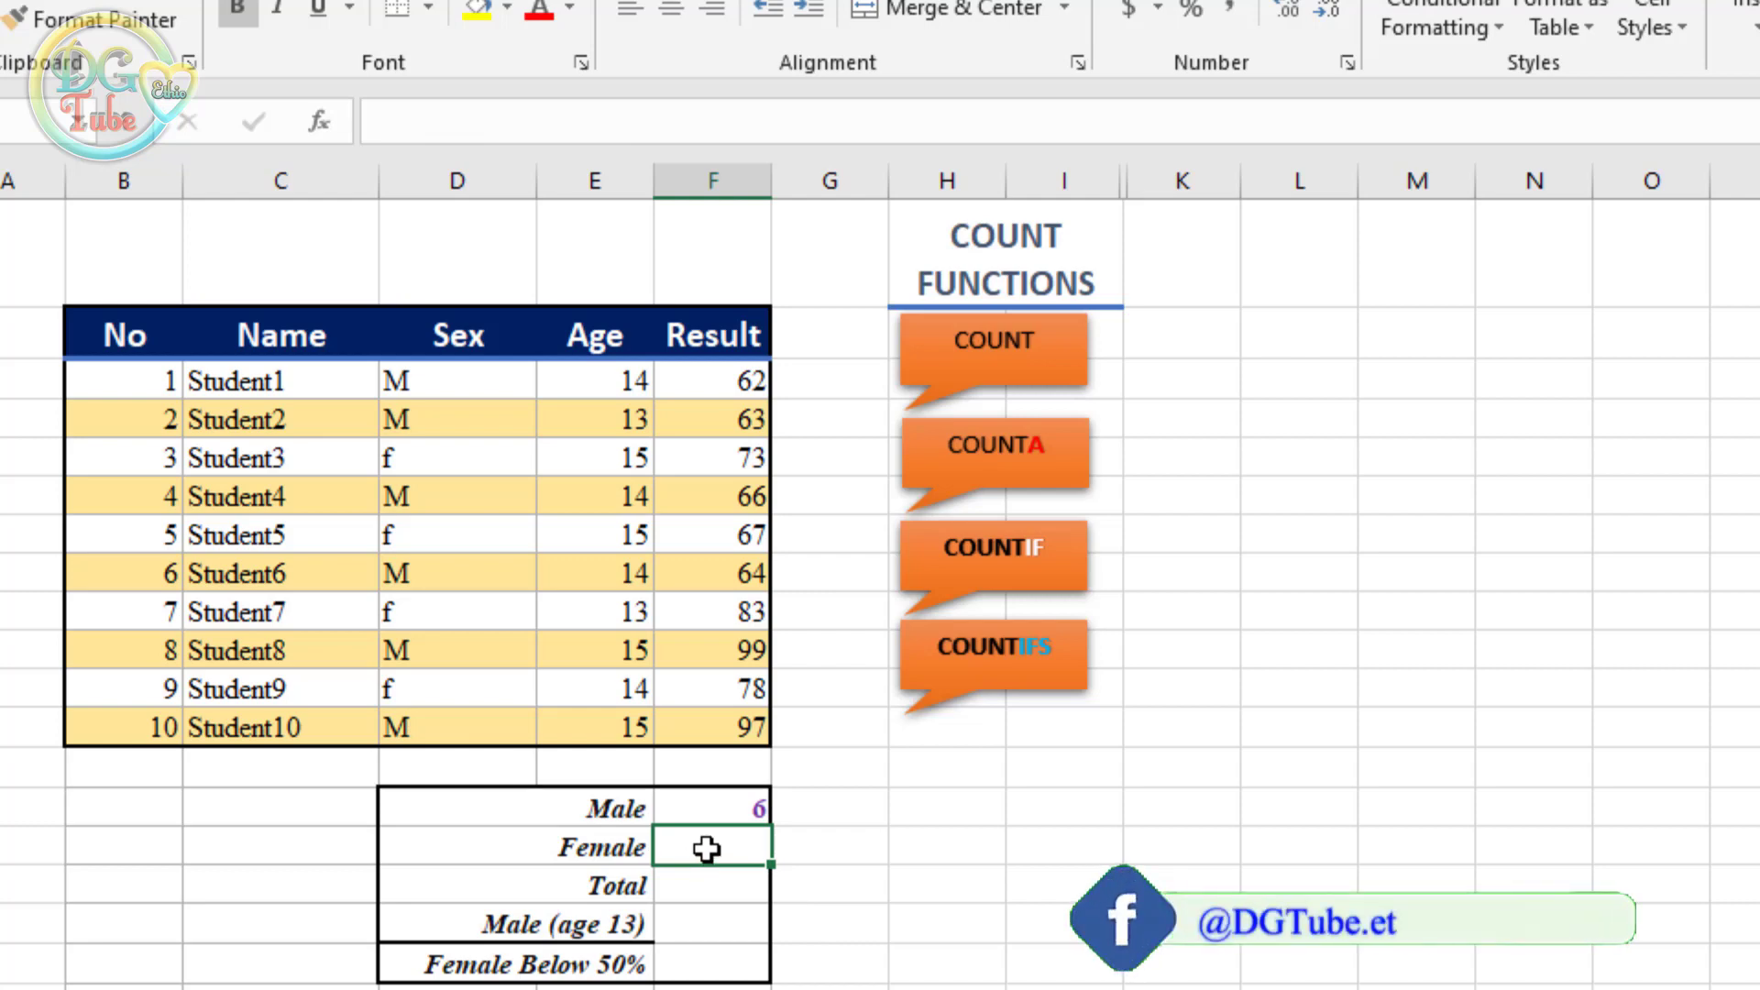
text(=)
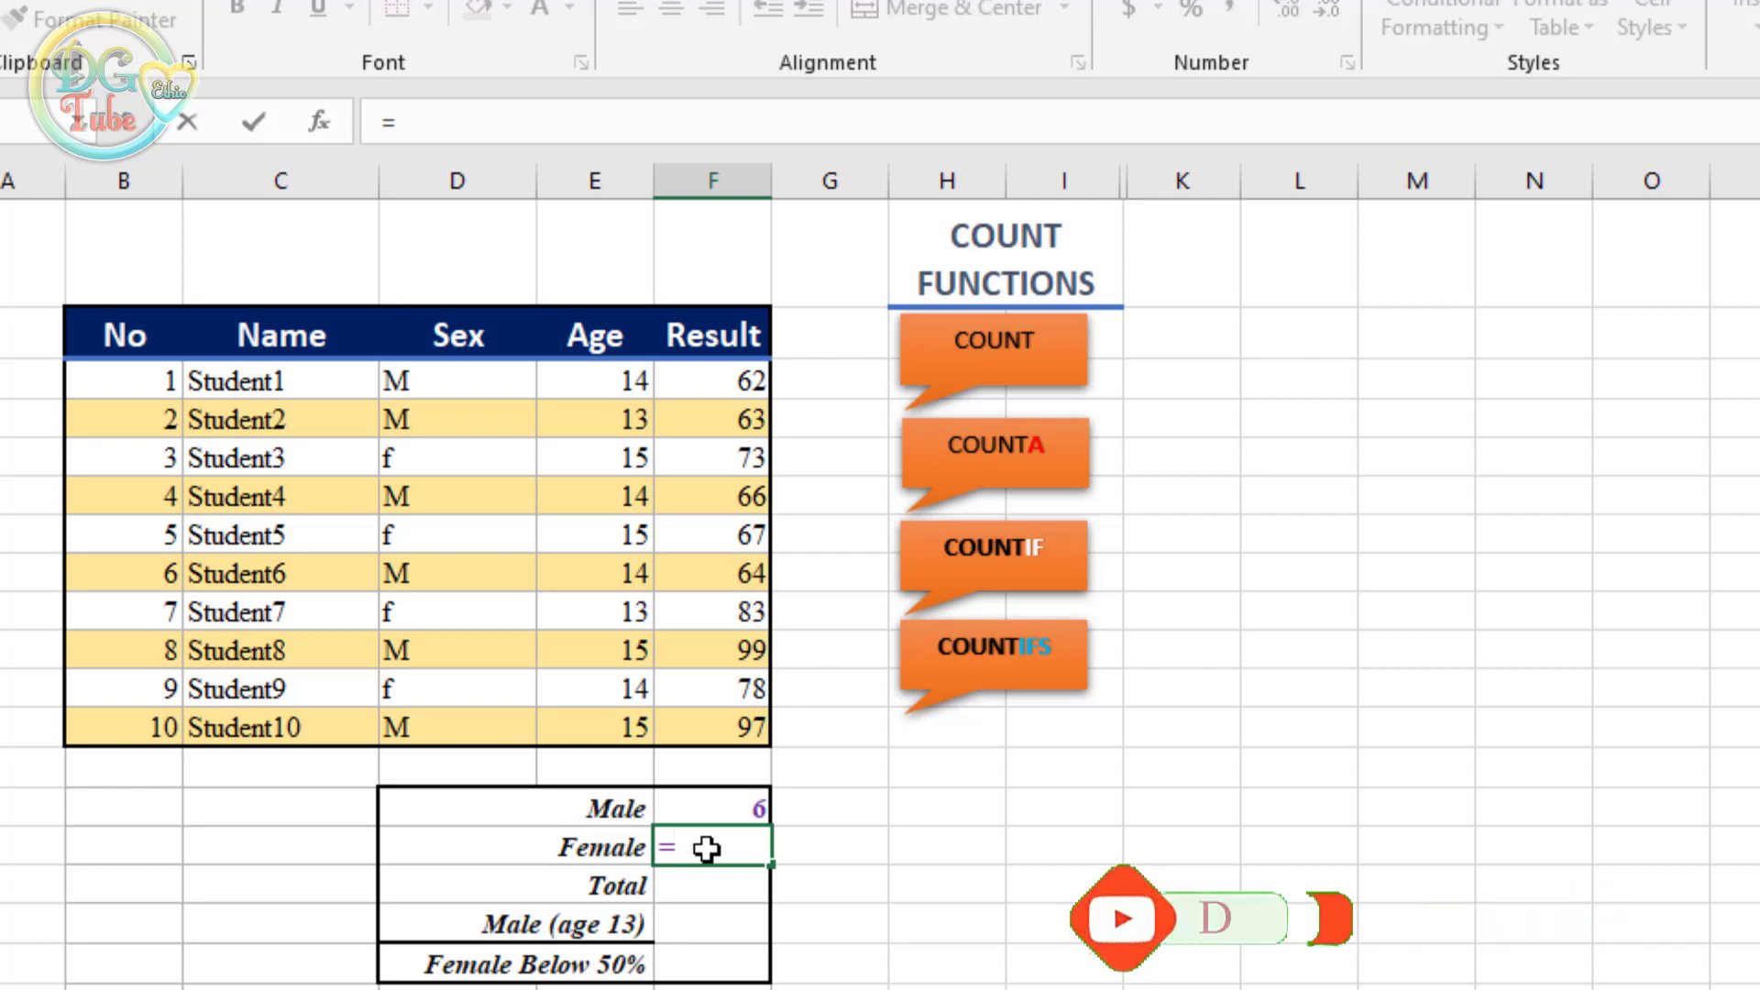
text(cou)
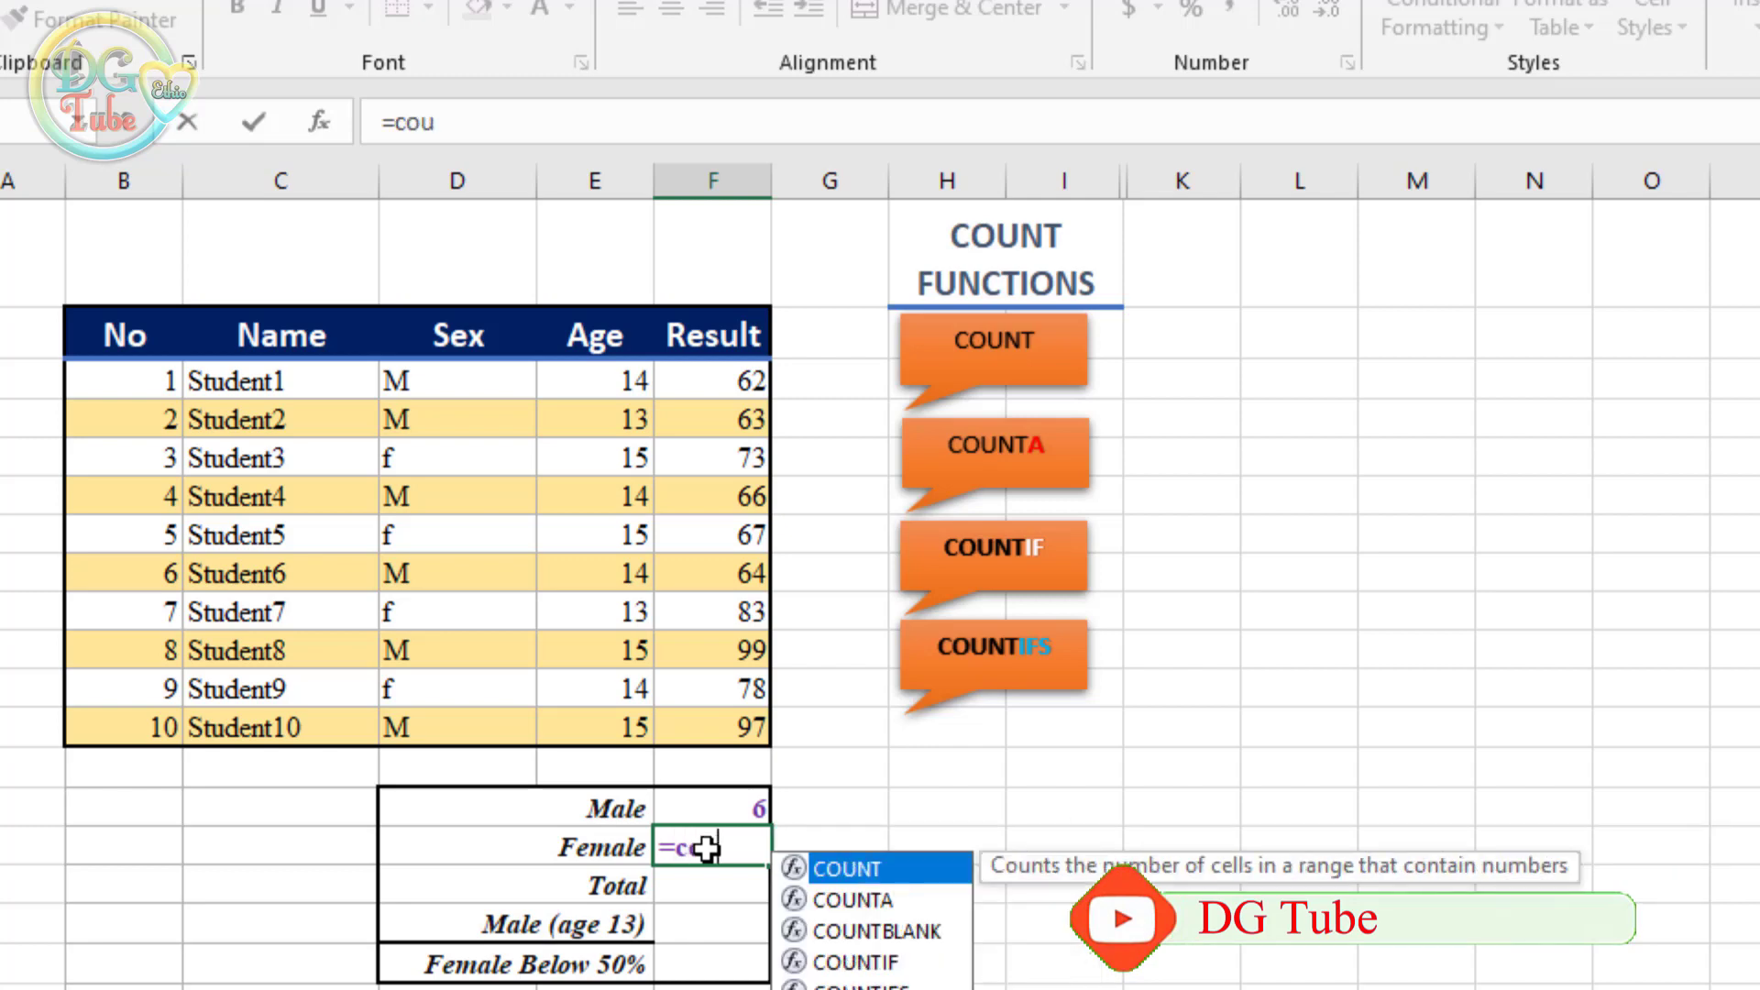
text(nt)
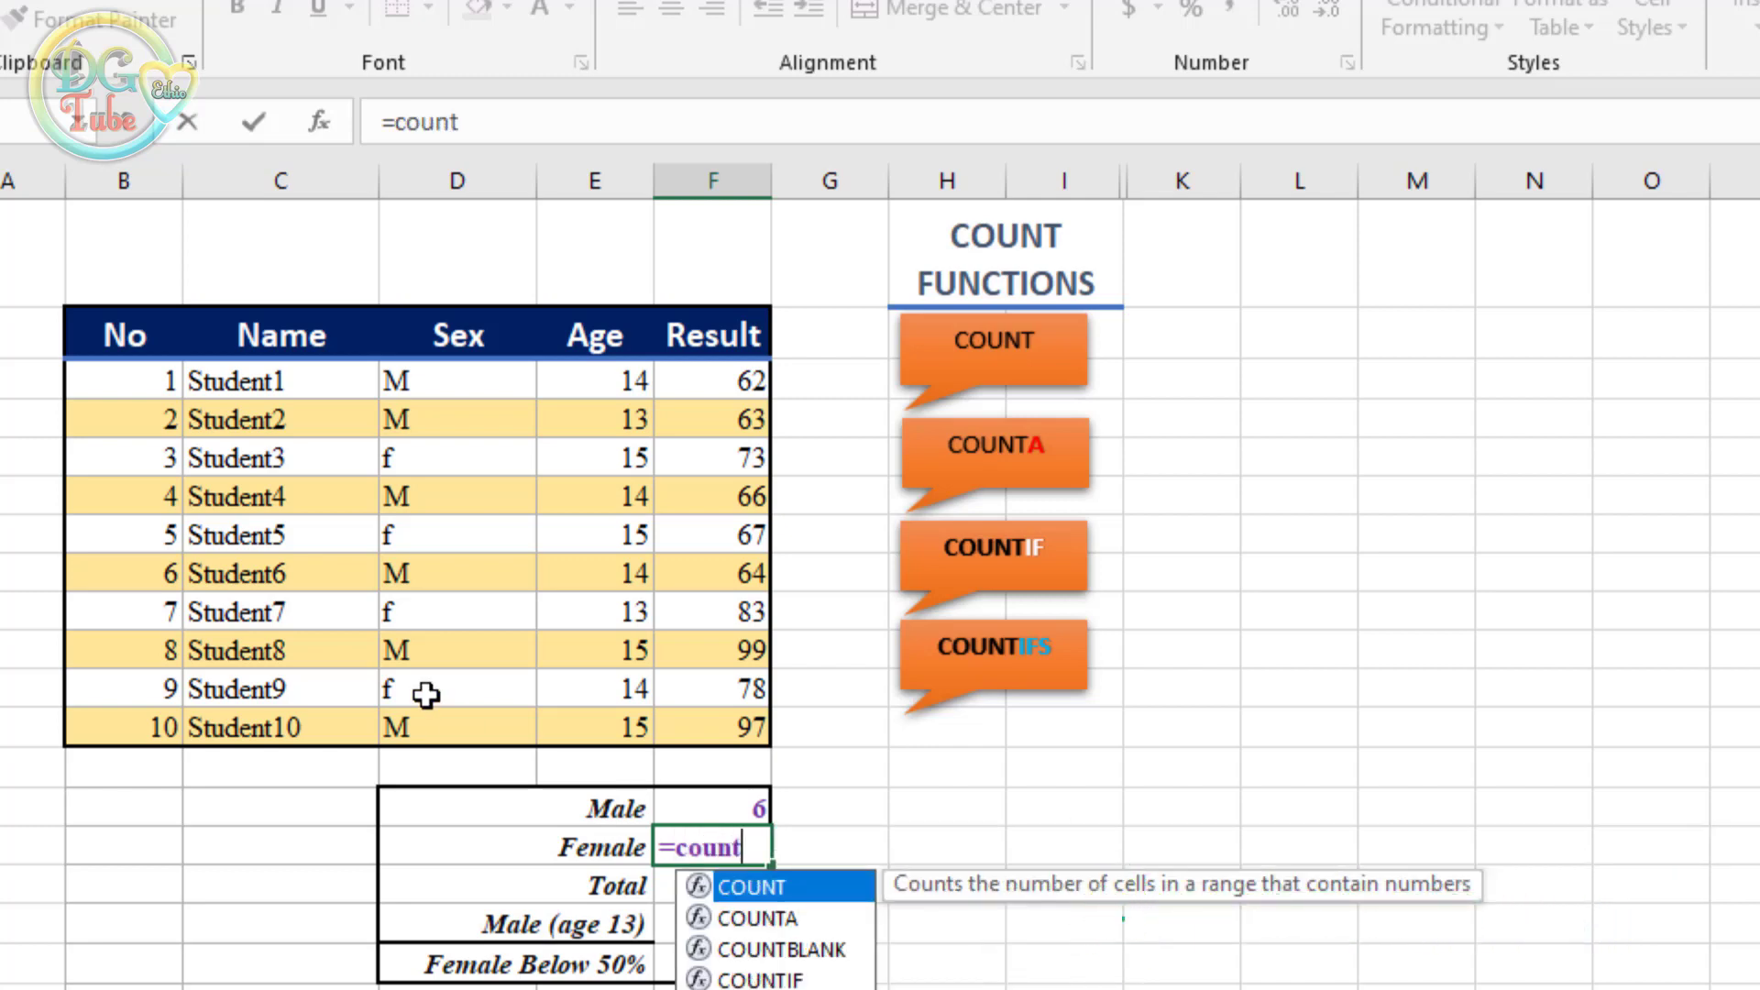
double_click(772, 919)
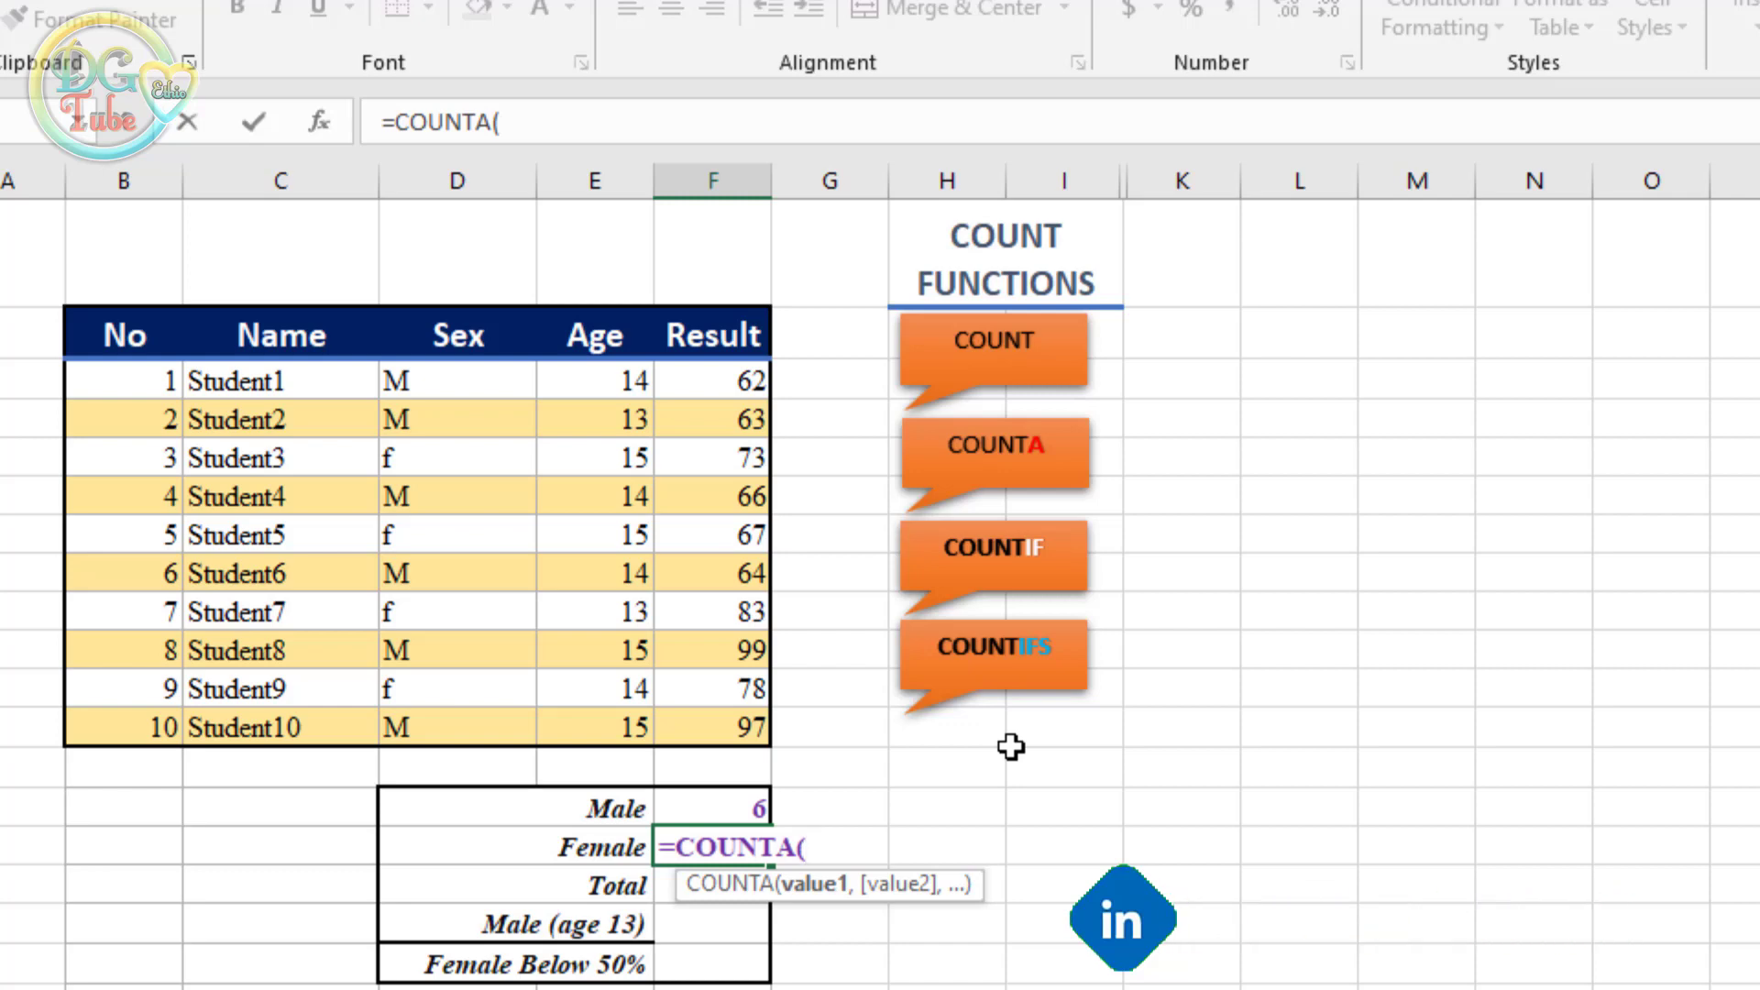
click(411, 453)
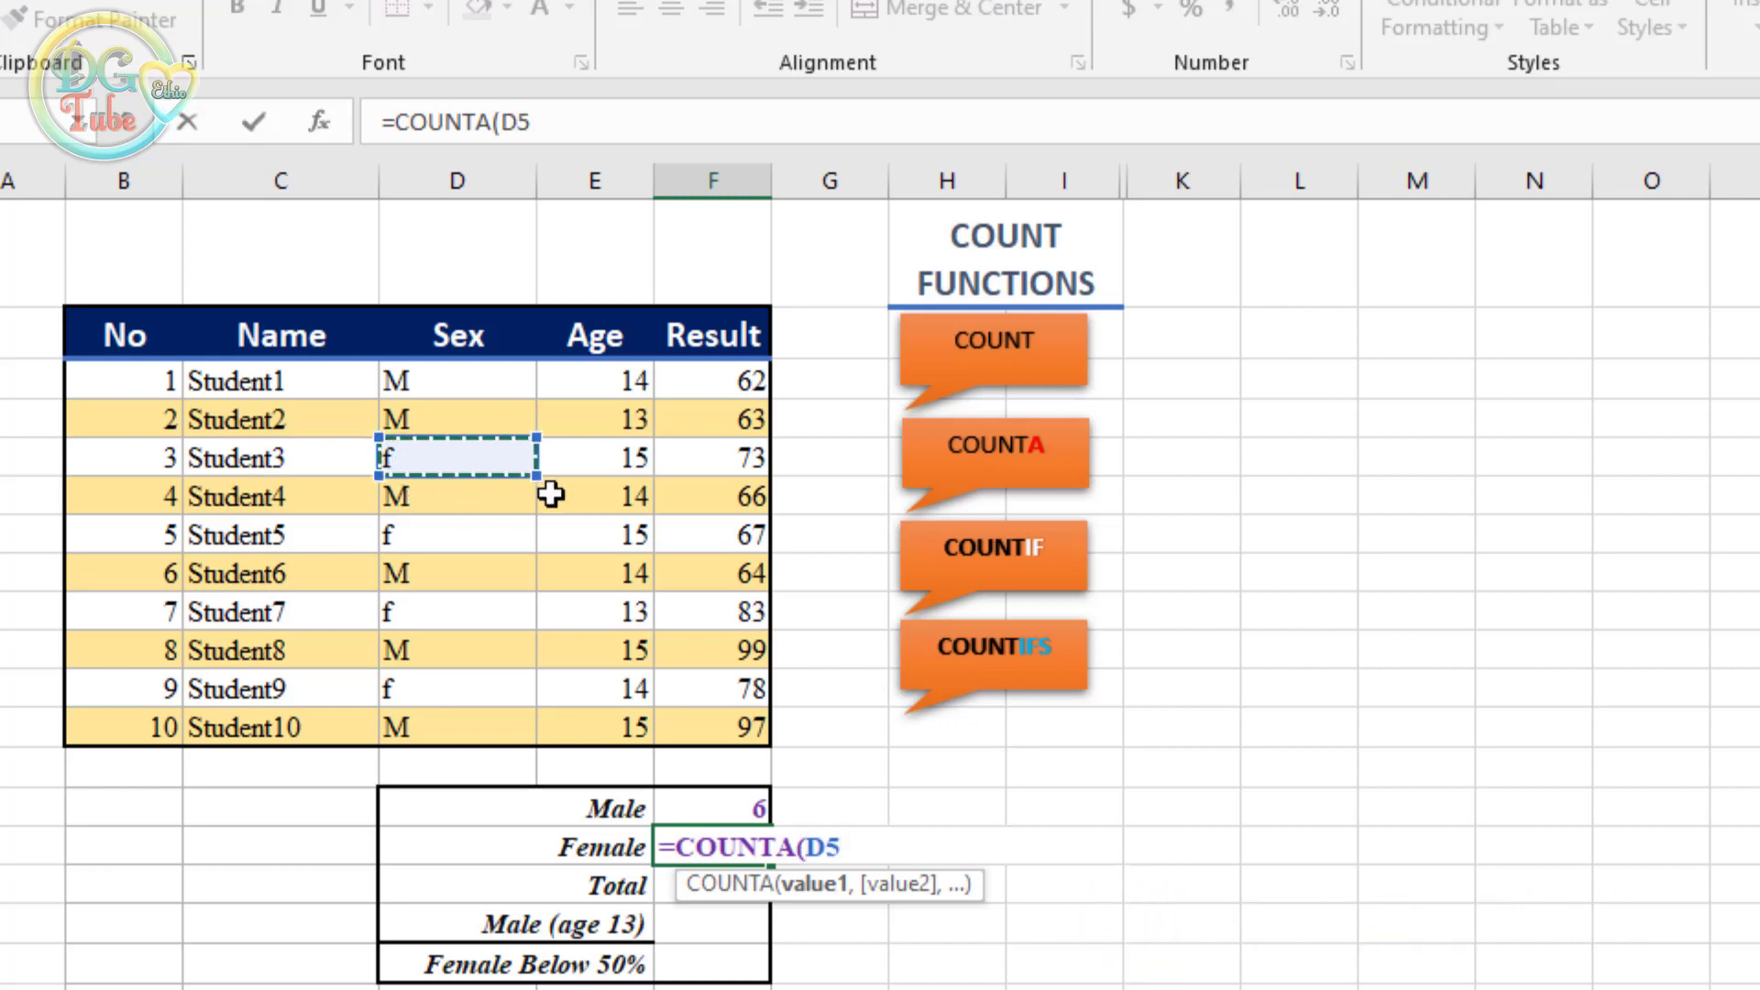
text(,)
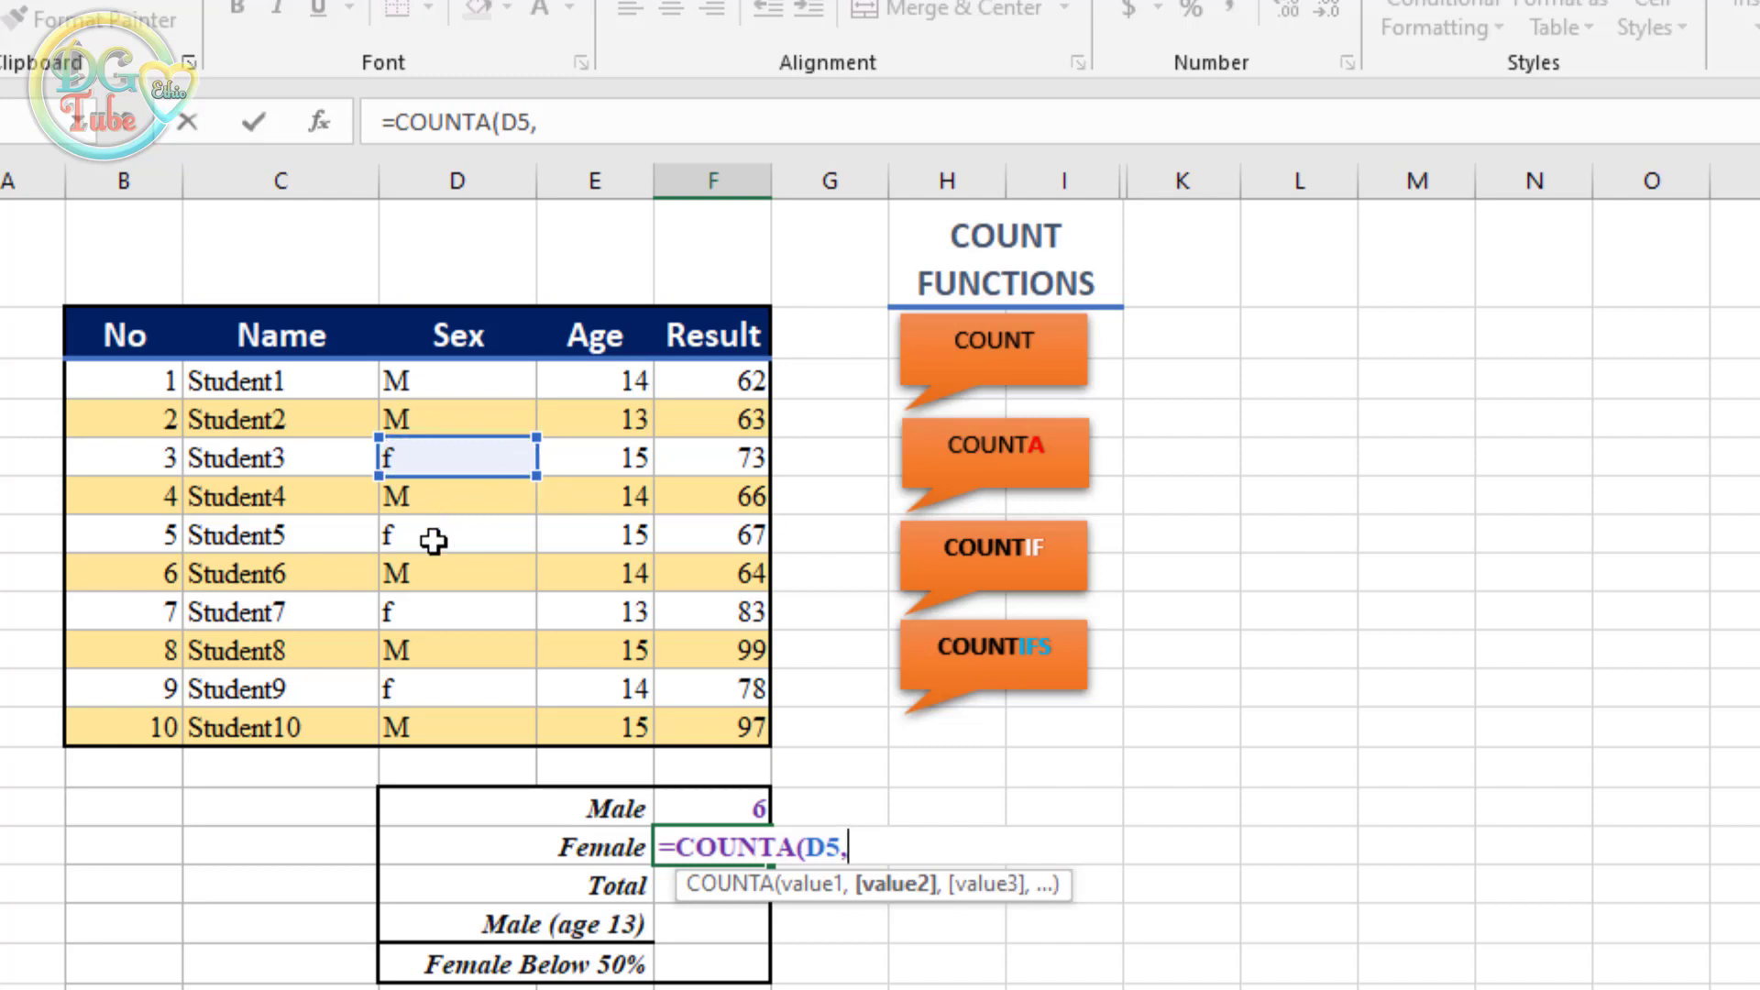
click(397, 537)
text(,)
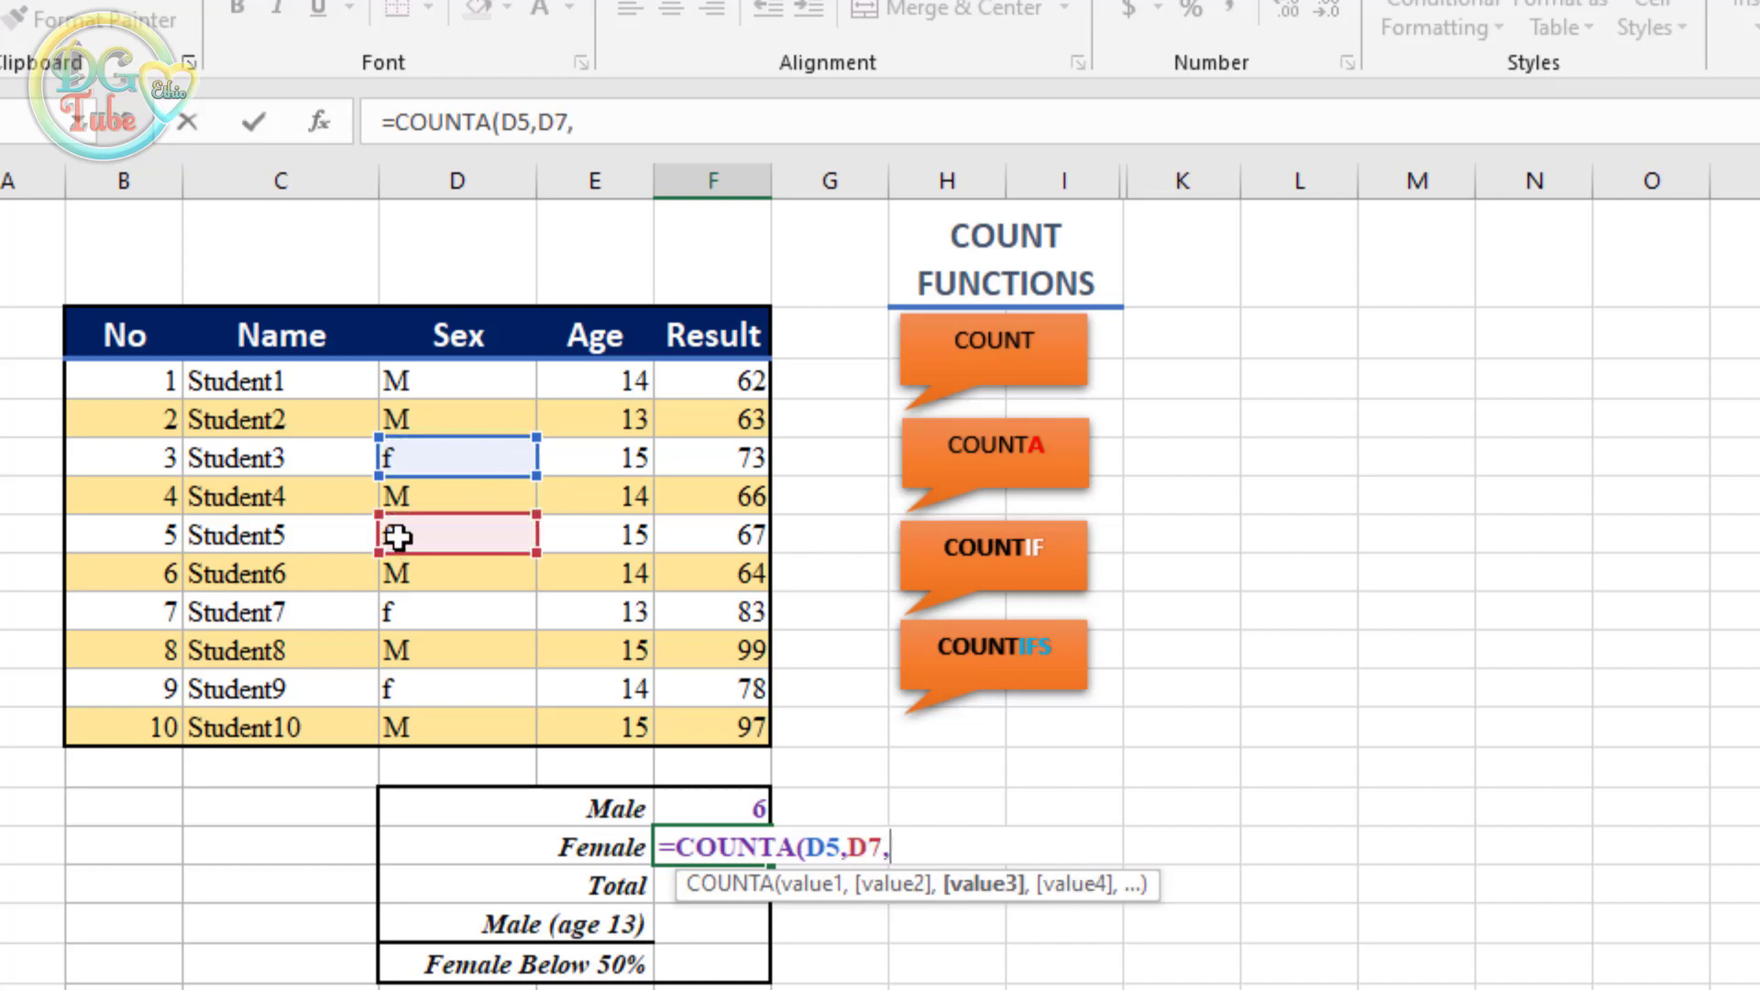
click(392, 615)
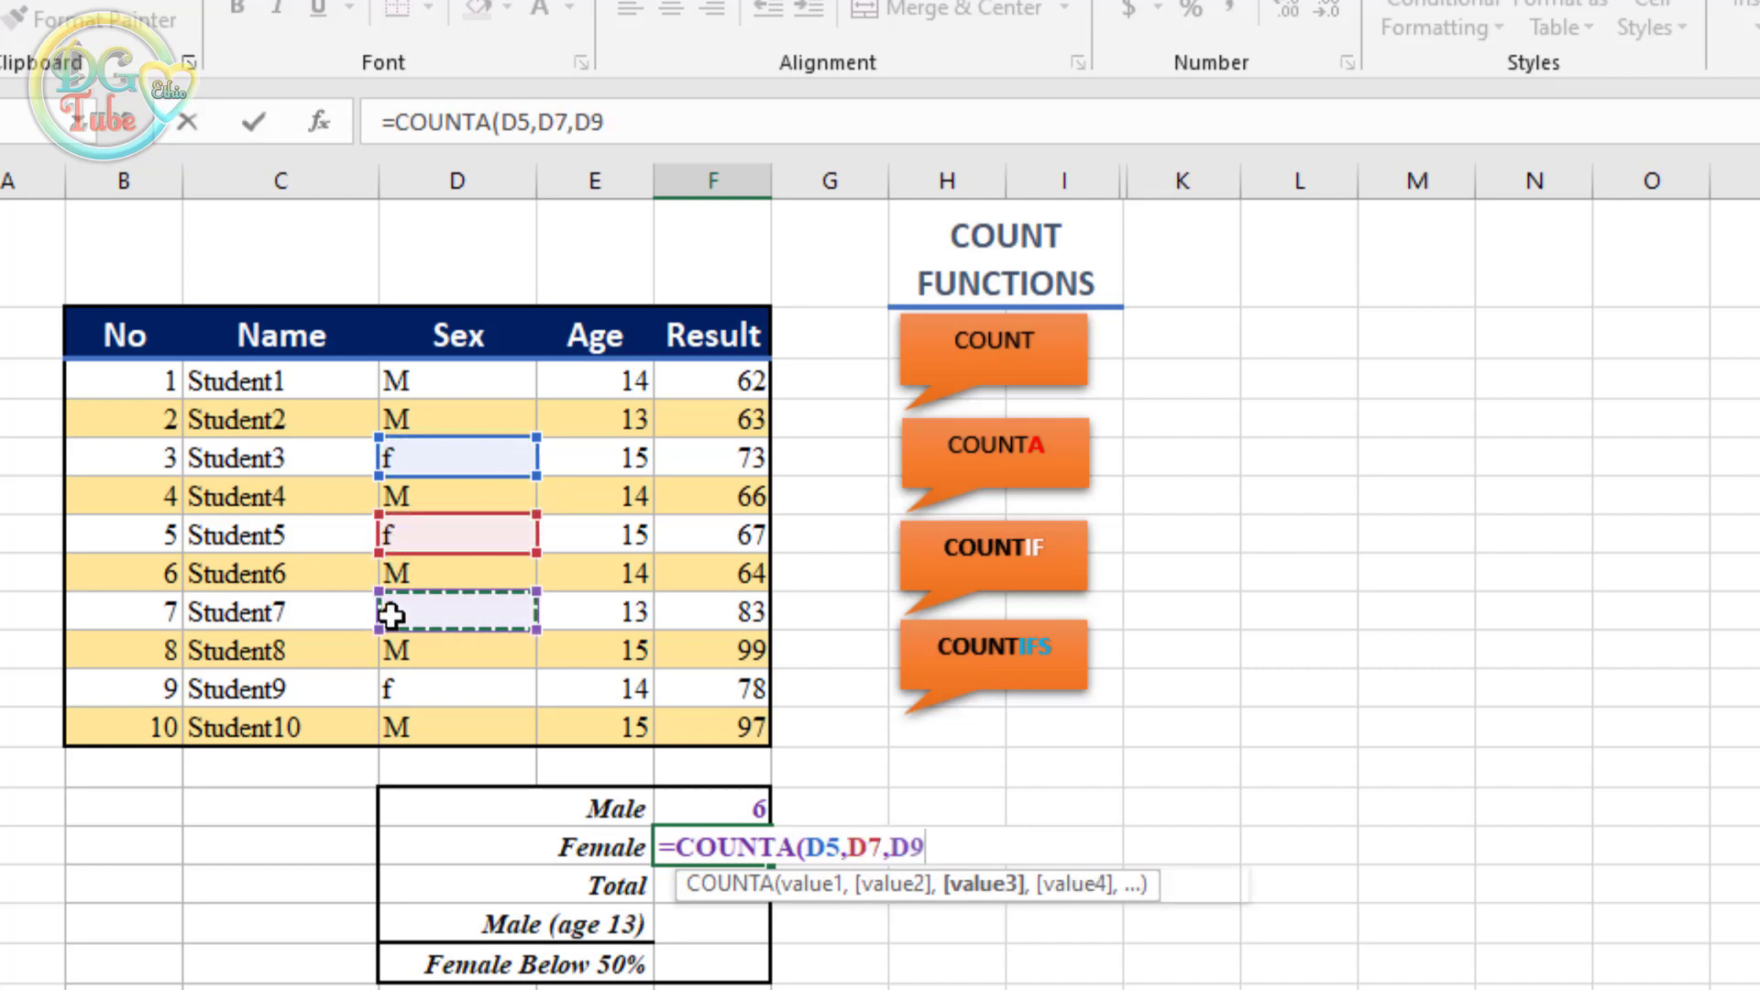
text(,)
click(388, 685)
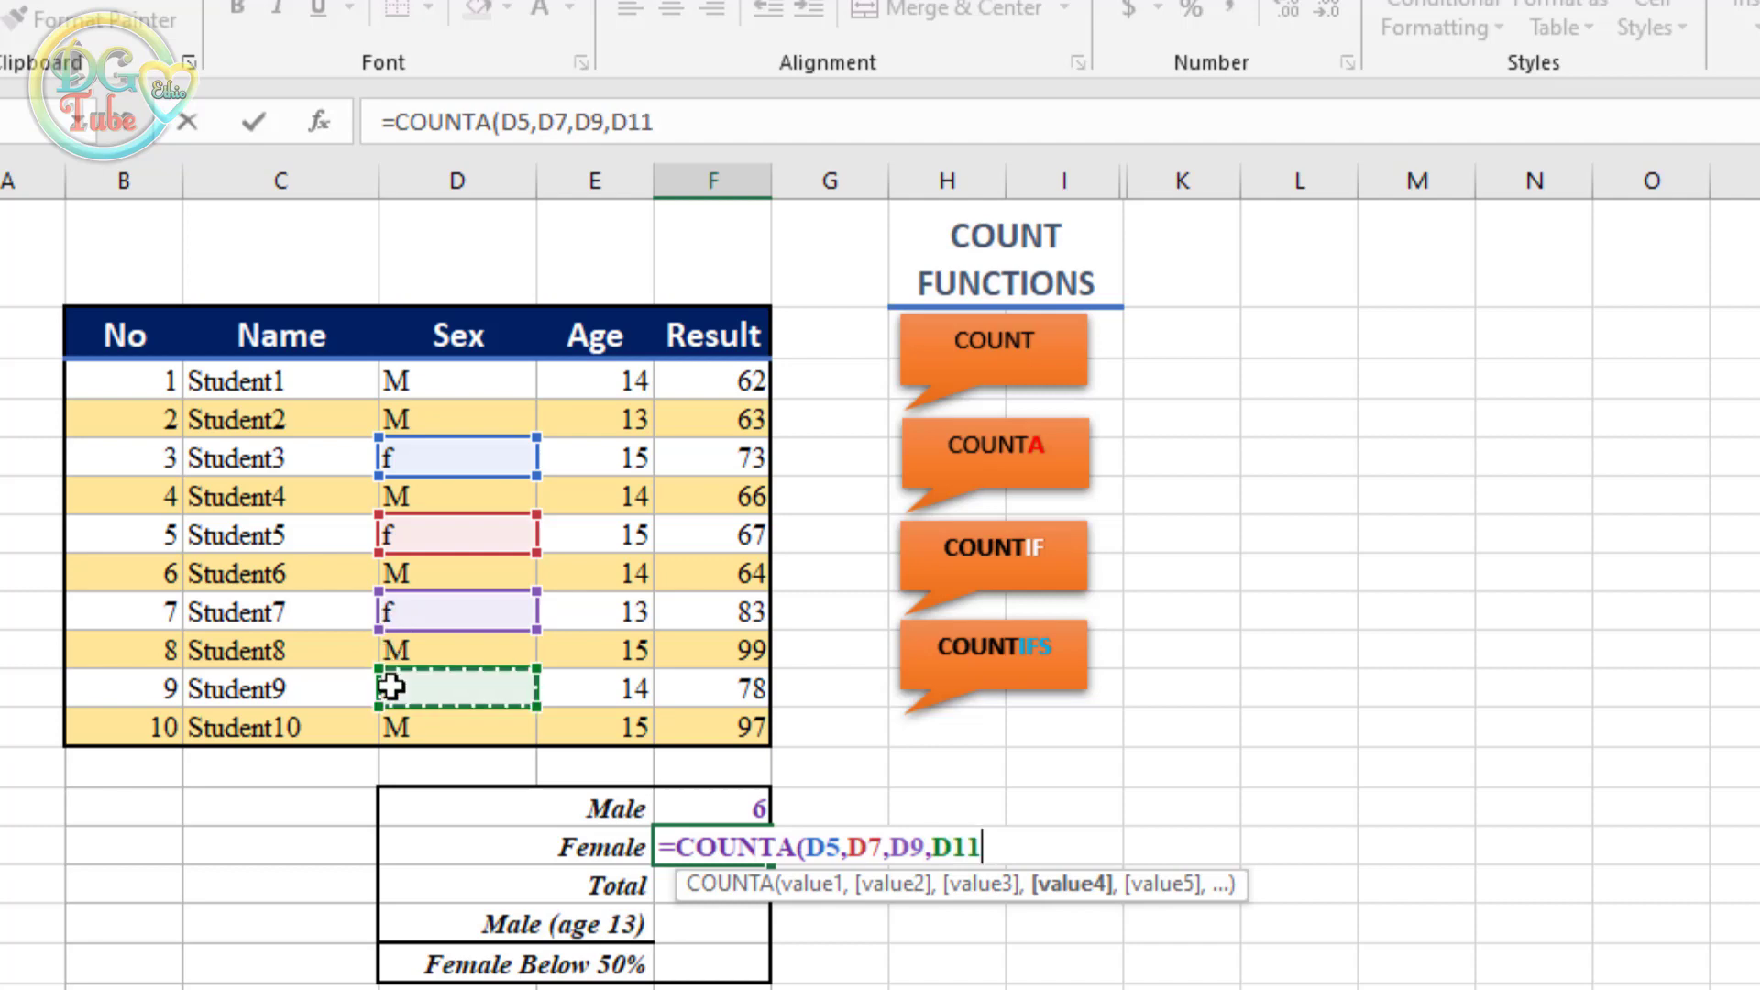
key(Return)
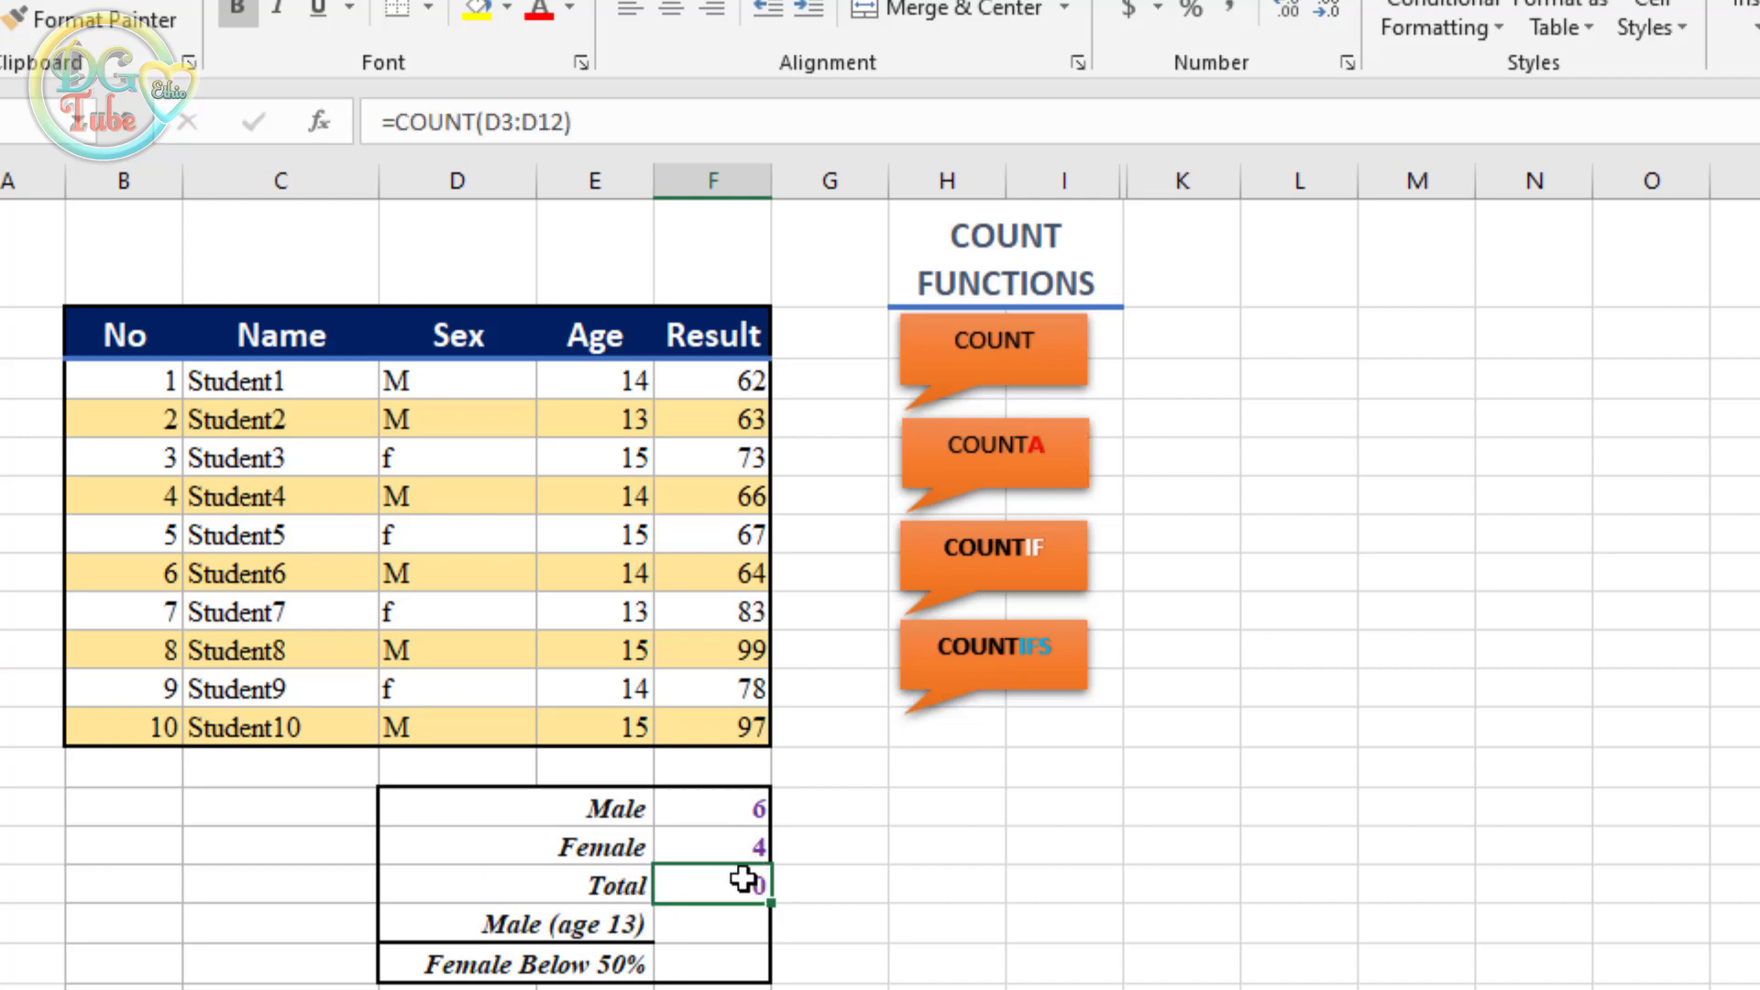
AutoSum the Male and Female counts into the Total cell, giving 10
text(=)
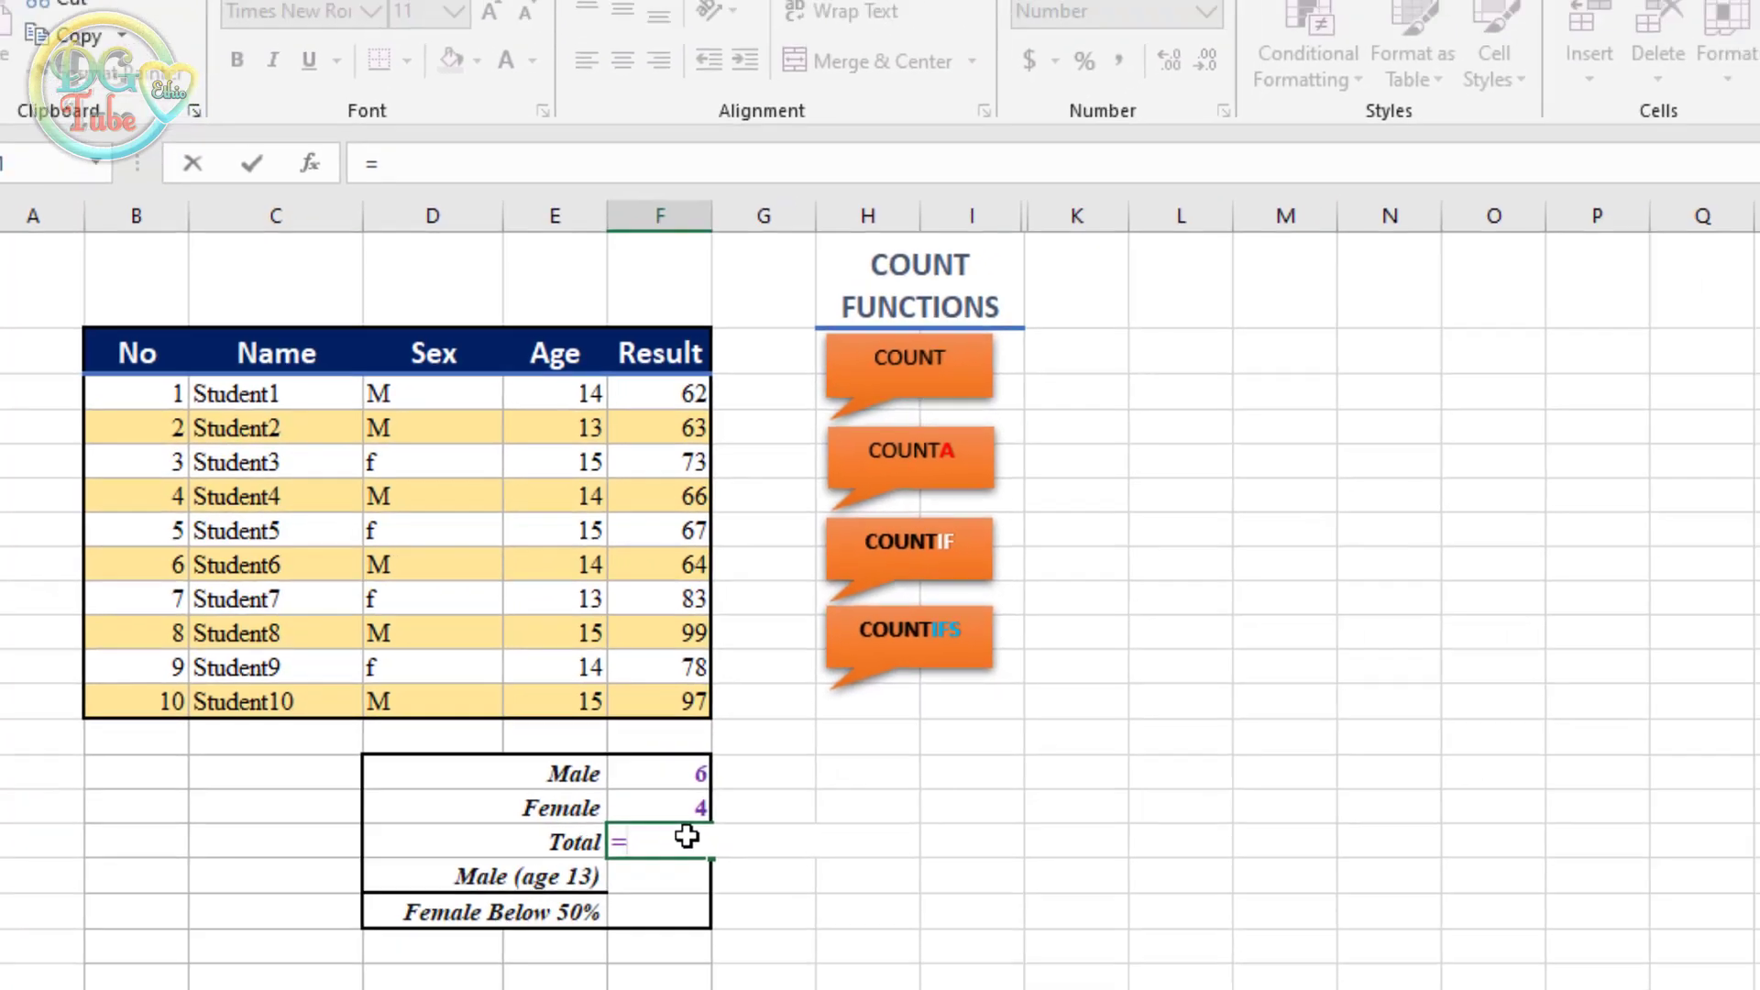
key(BackSpace)
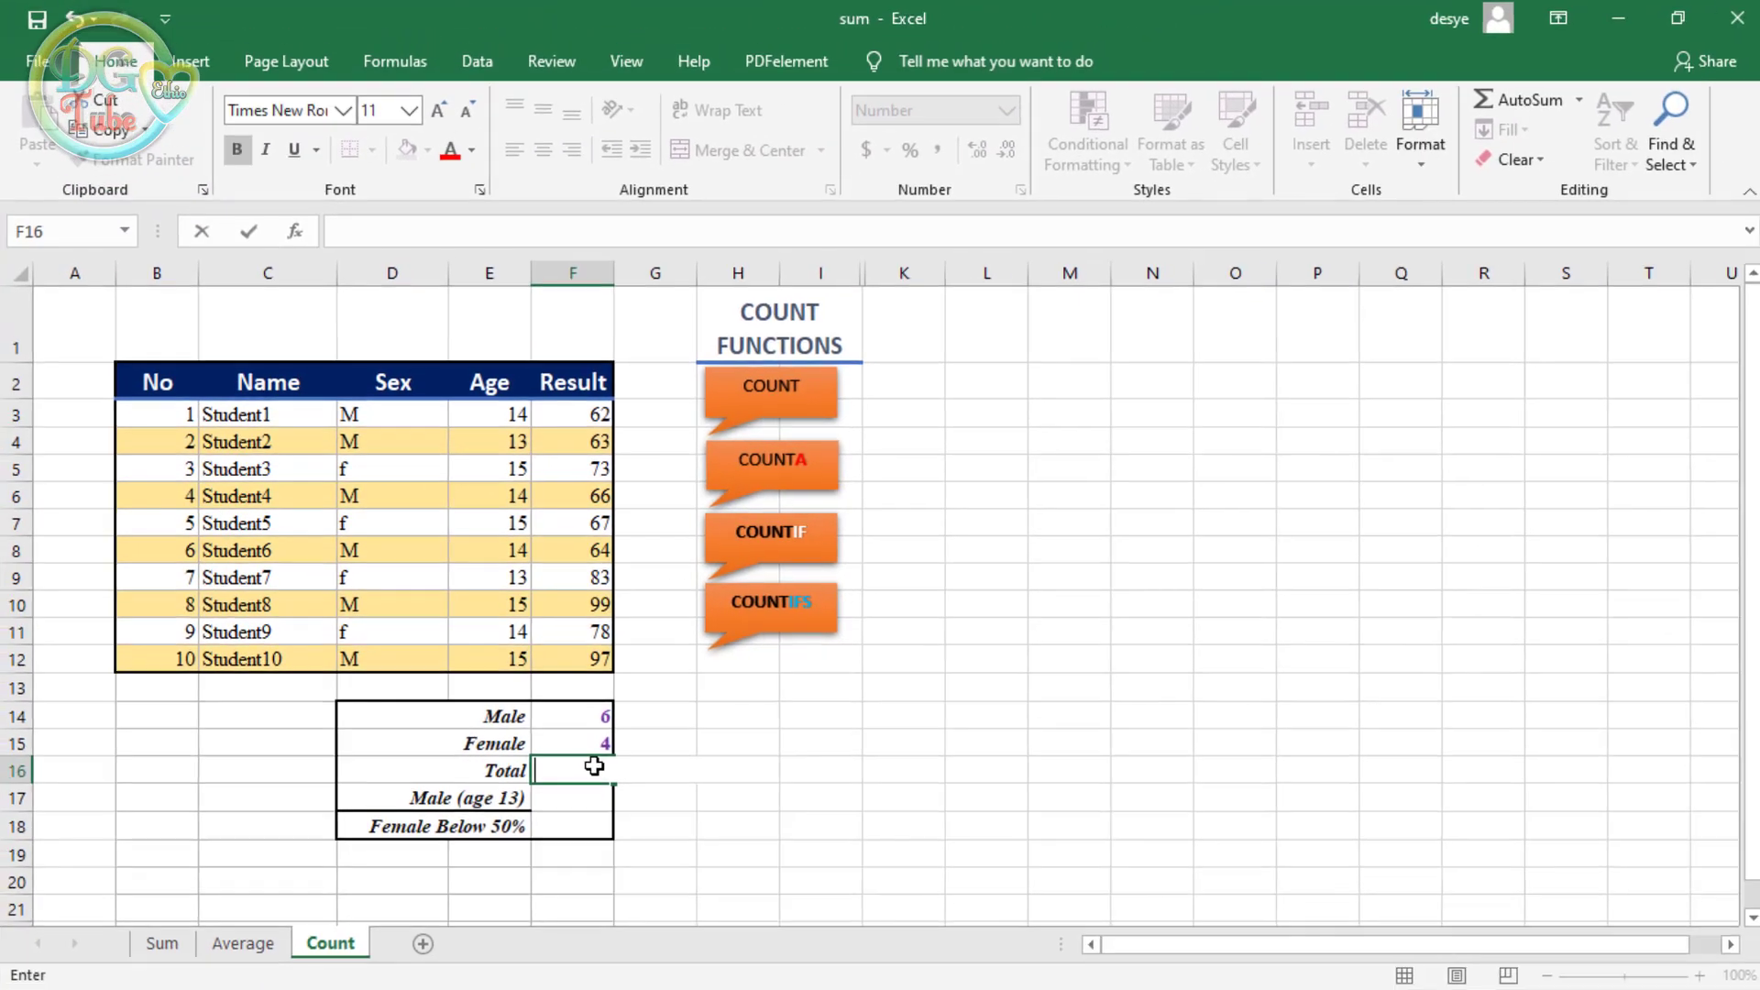
click(762, 743)
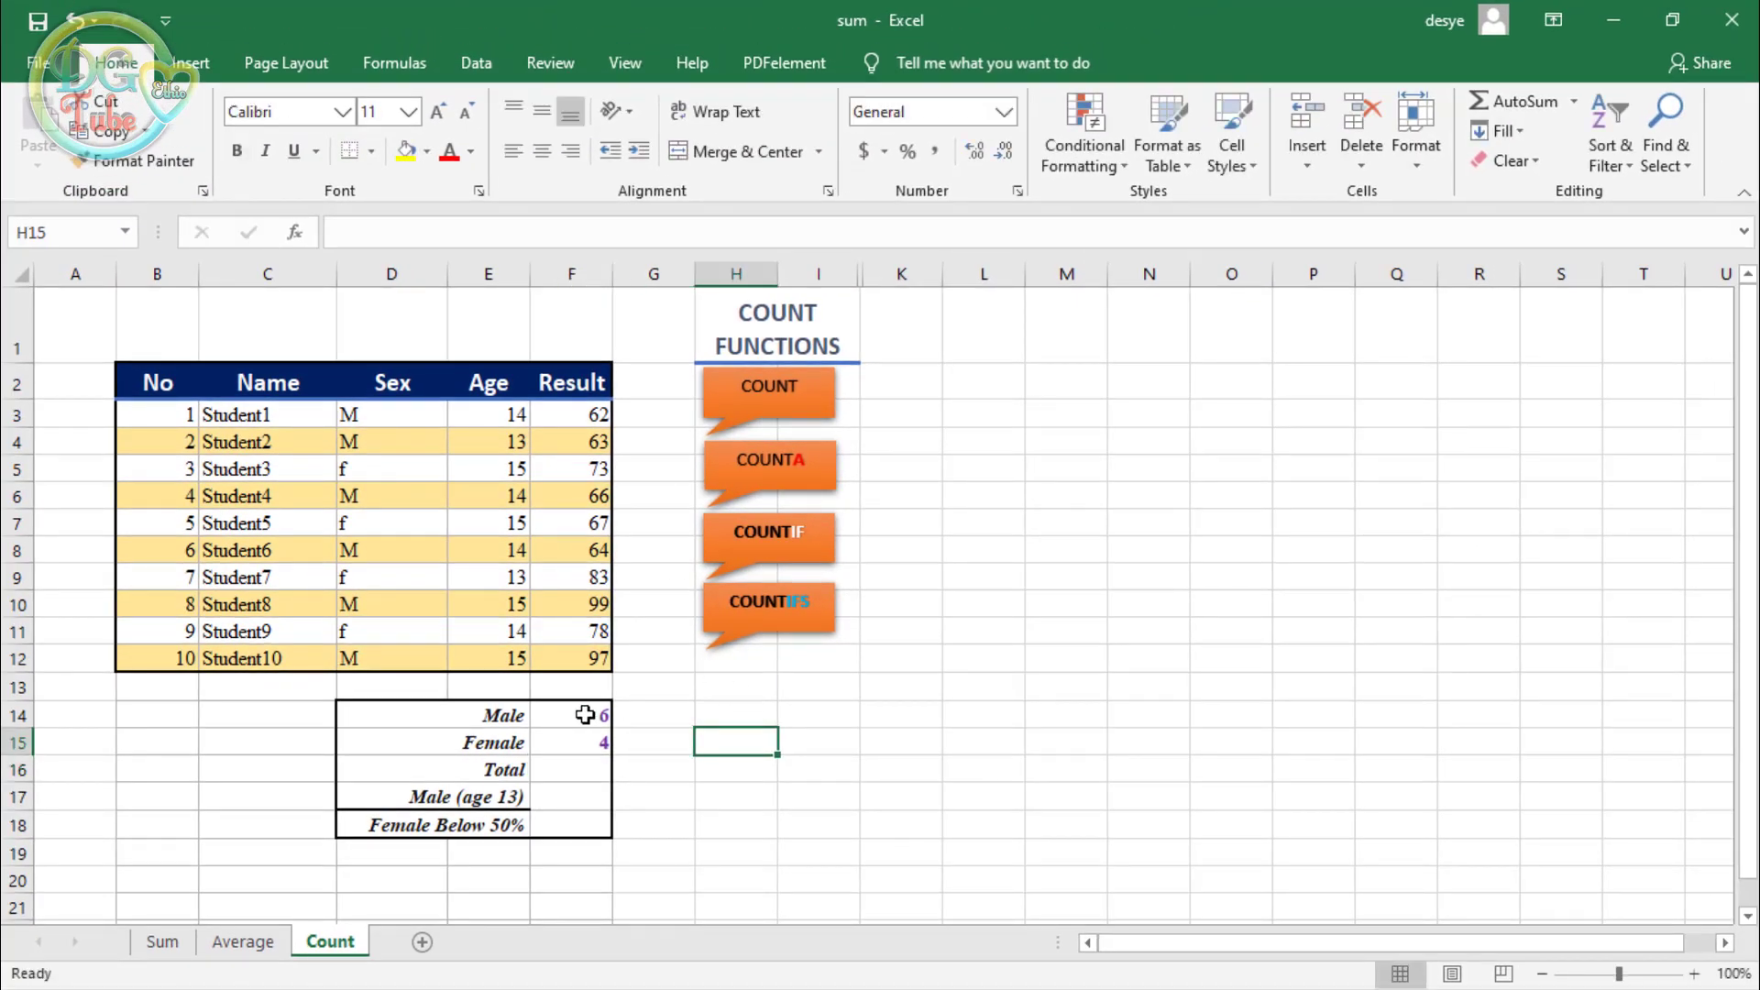
drag(585, 715, 589, 766)
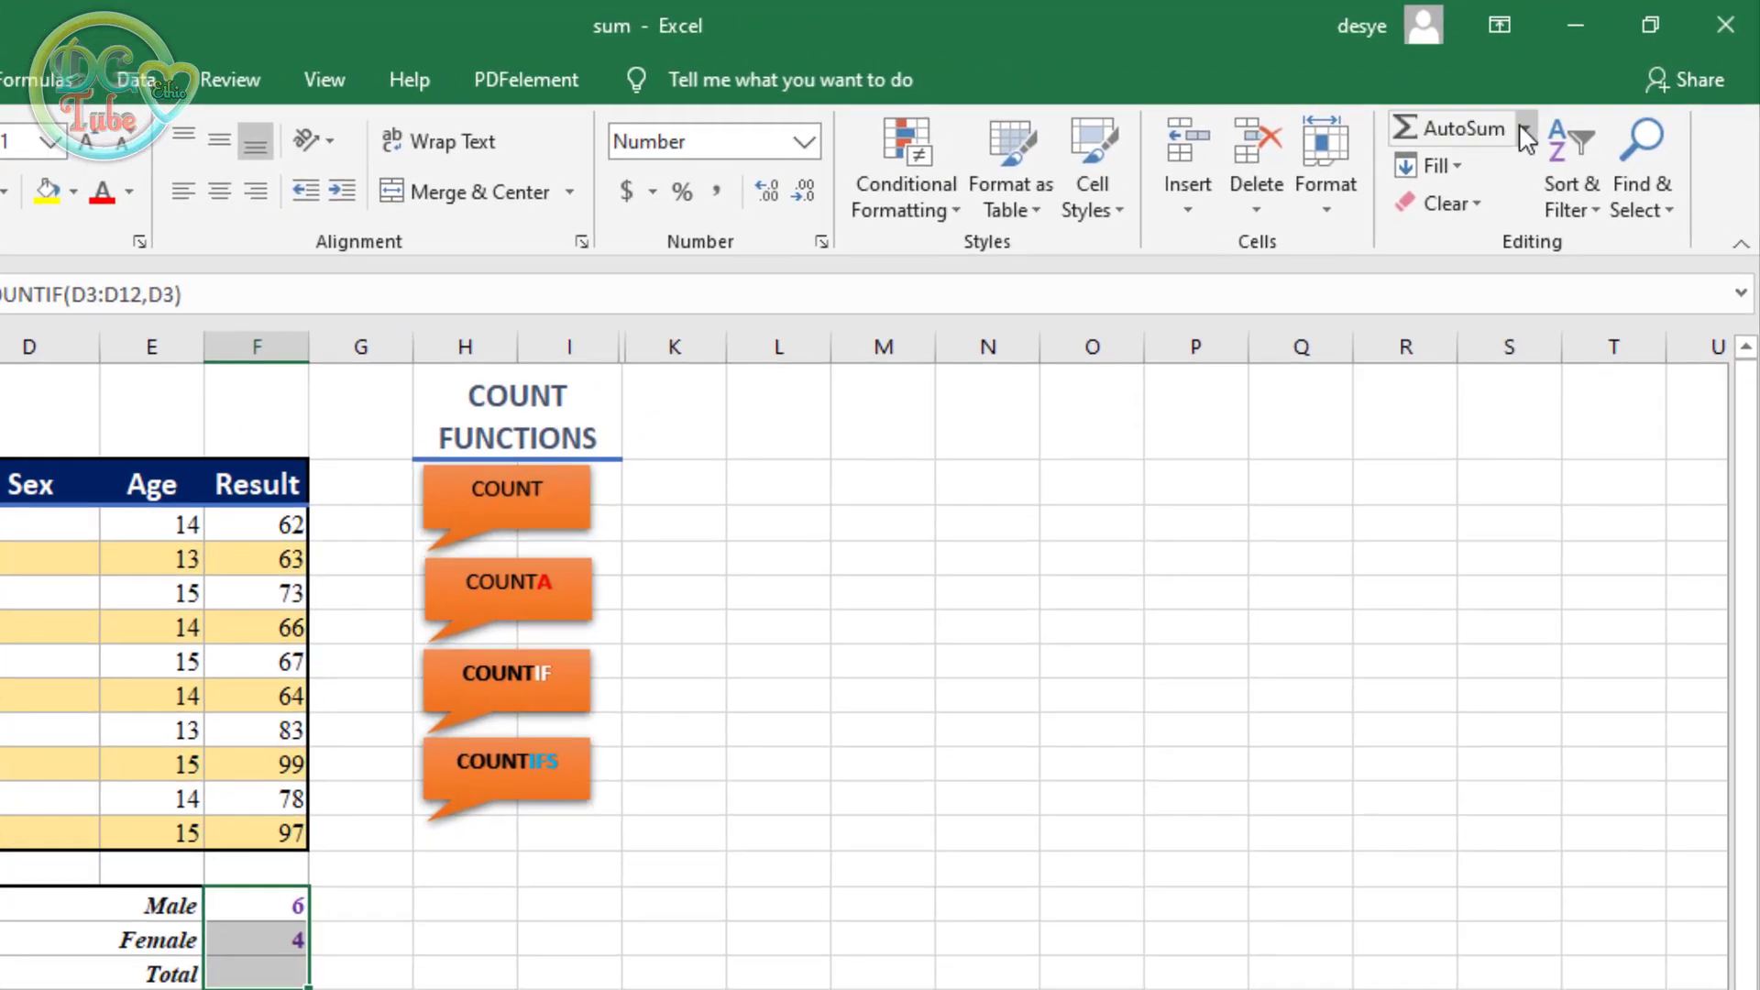
click(1524, 128)
click(1461, 169)
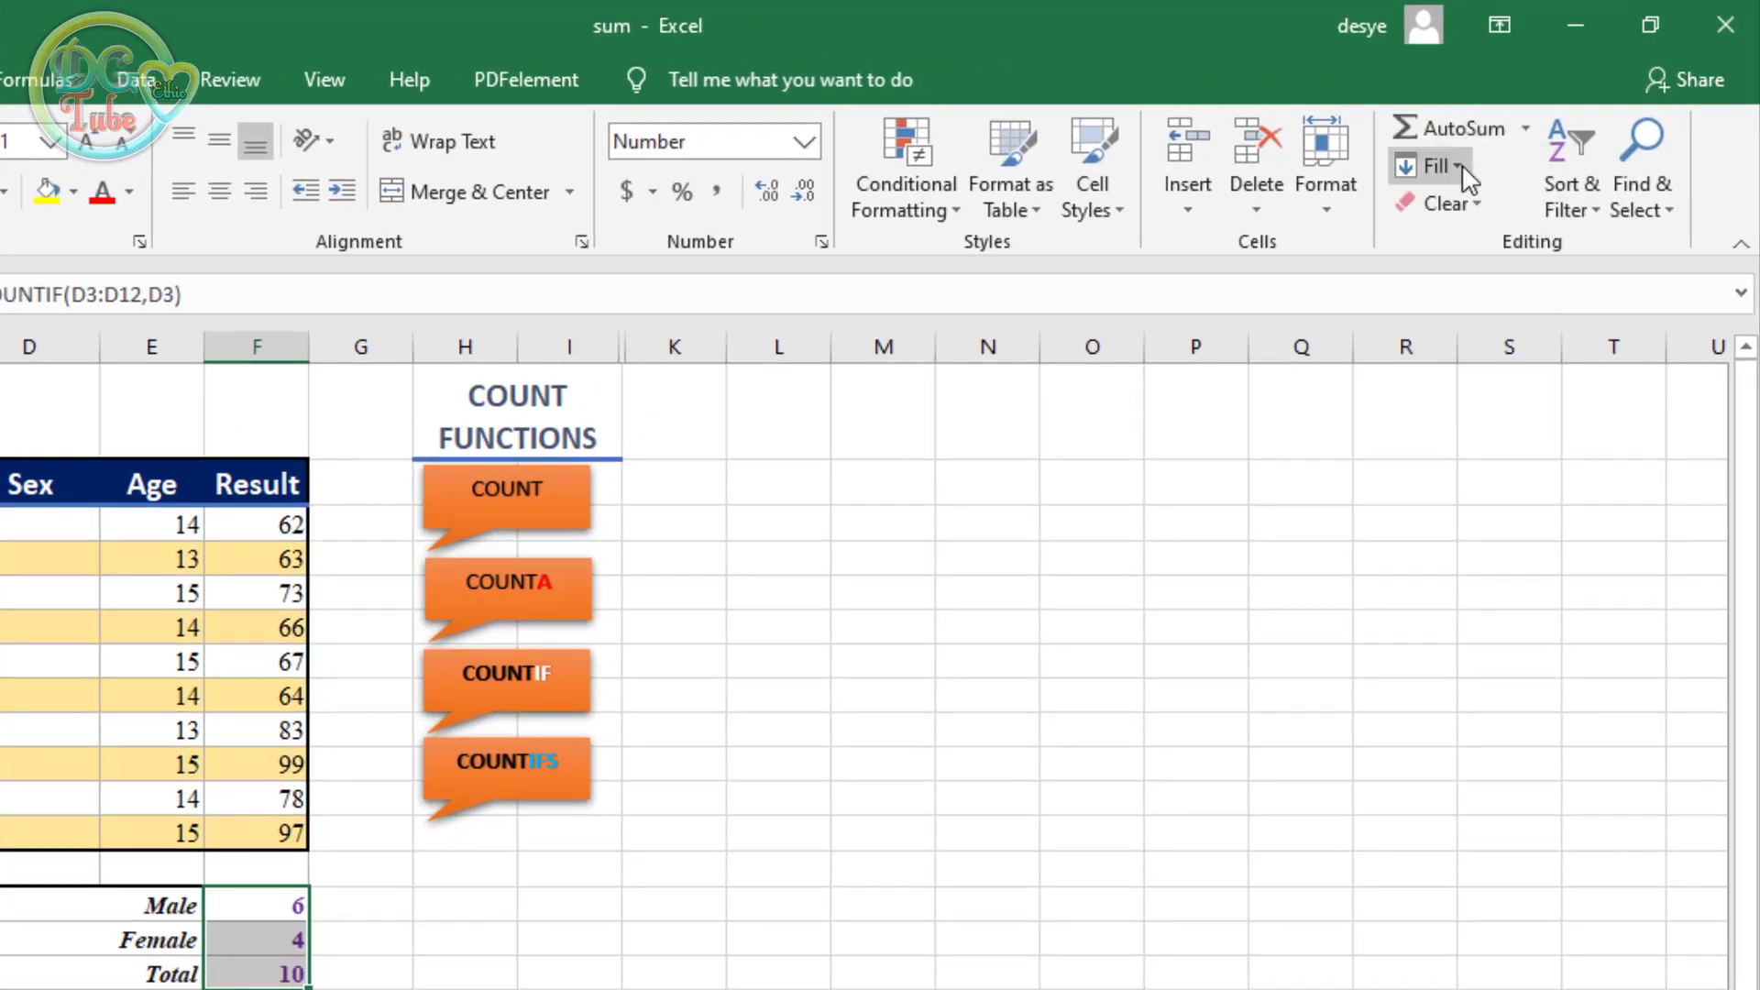
click(568, 939)
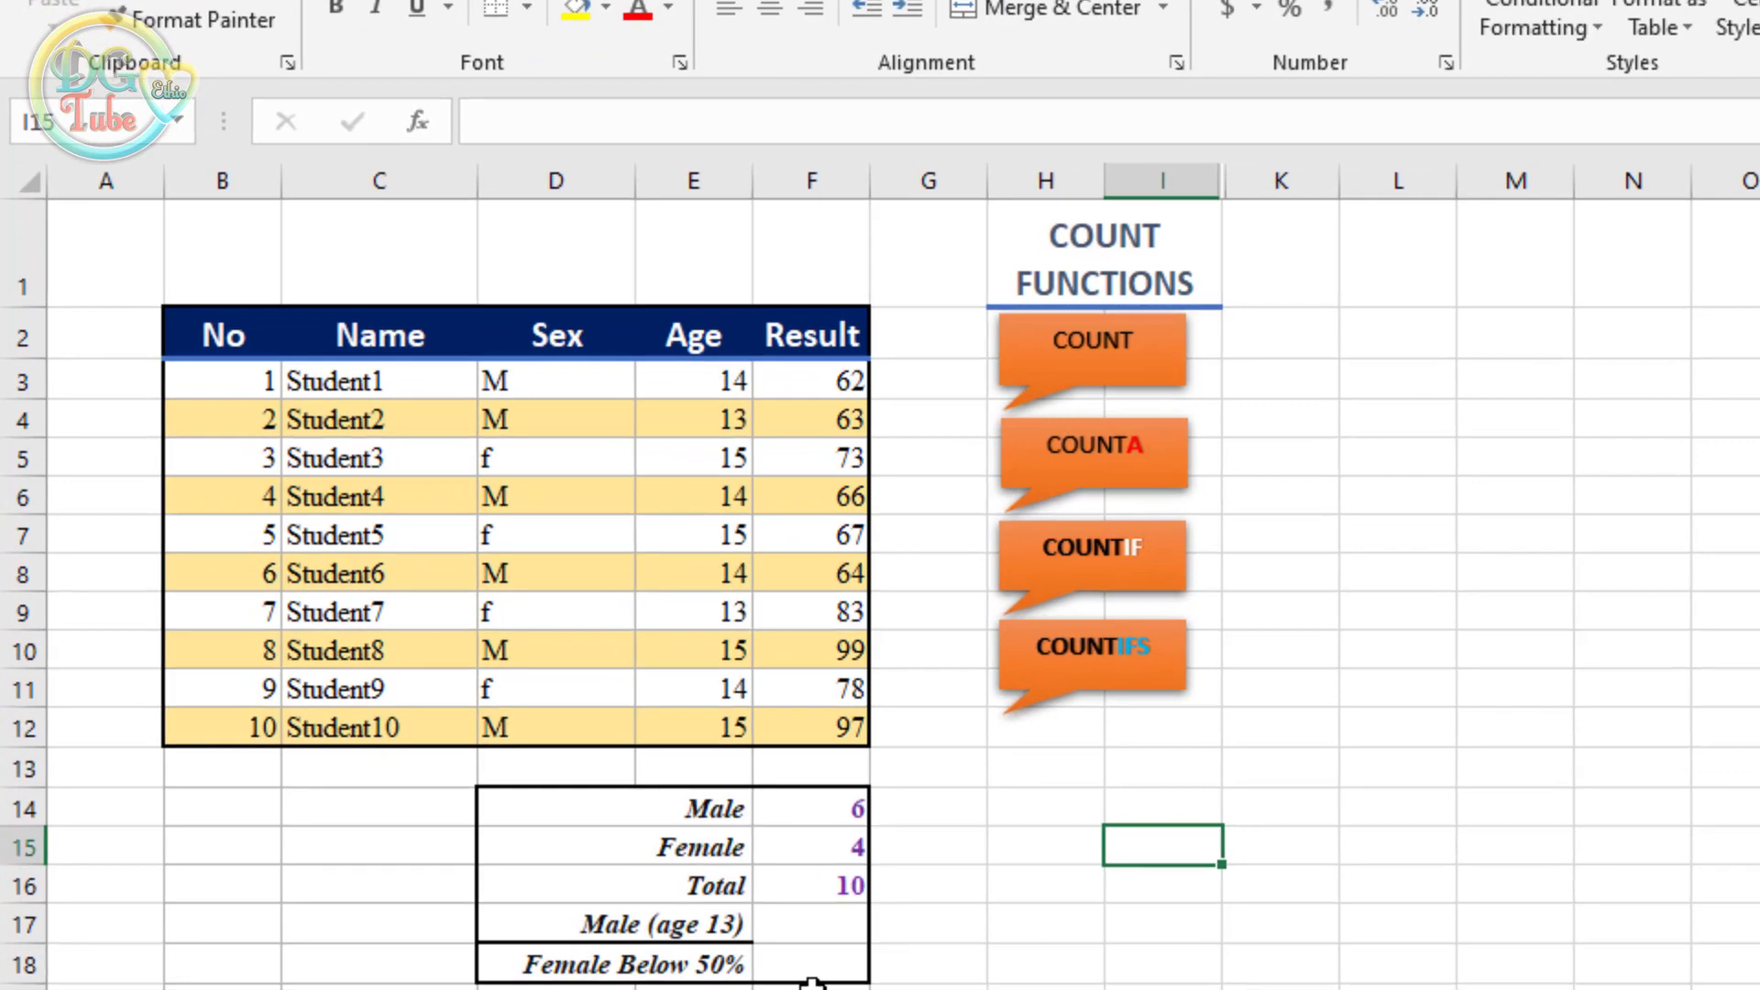
Enter =COUNTIFS(D3:D12,D6,E3:E12,E4) in the Male (age 13) cell, returning 1
click(794, 921)
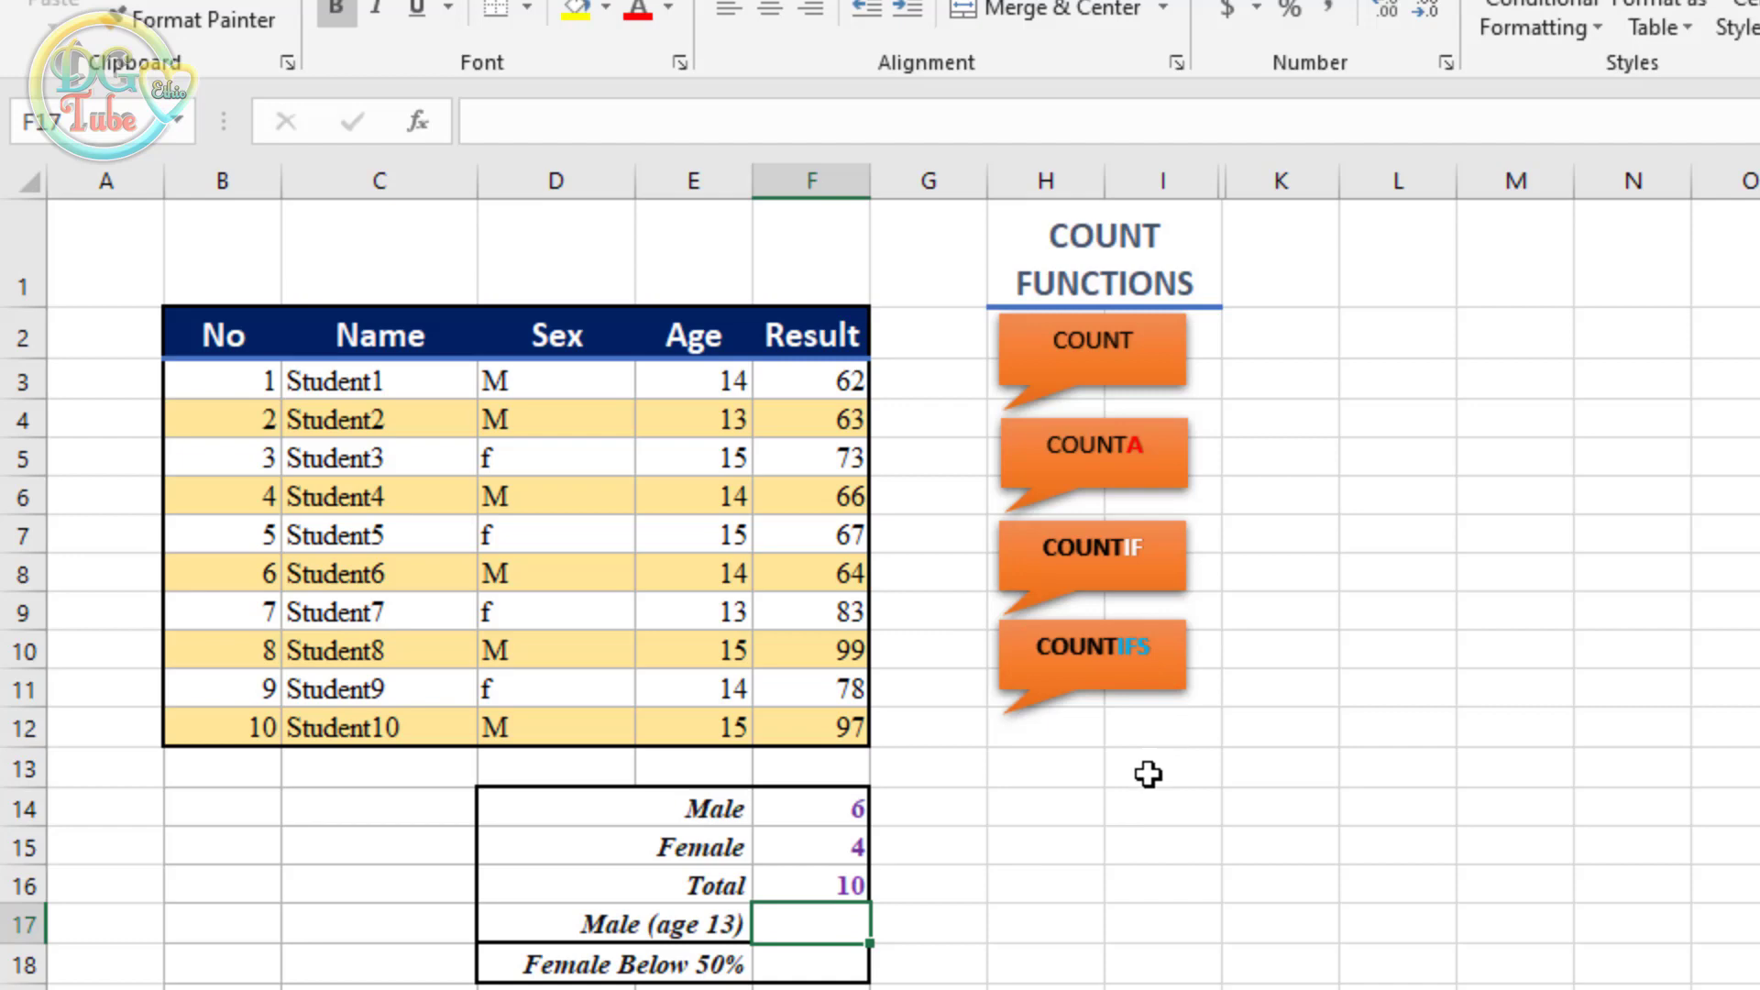
text(=)
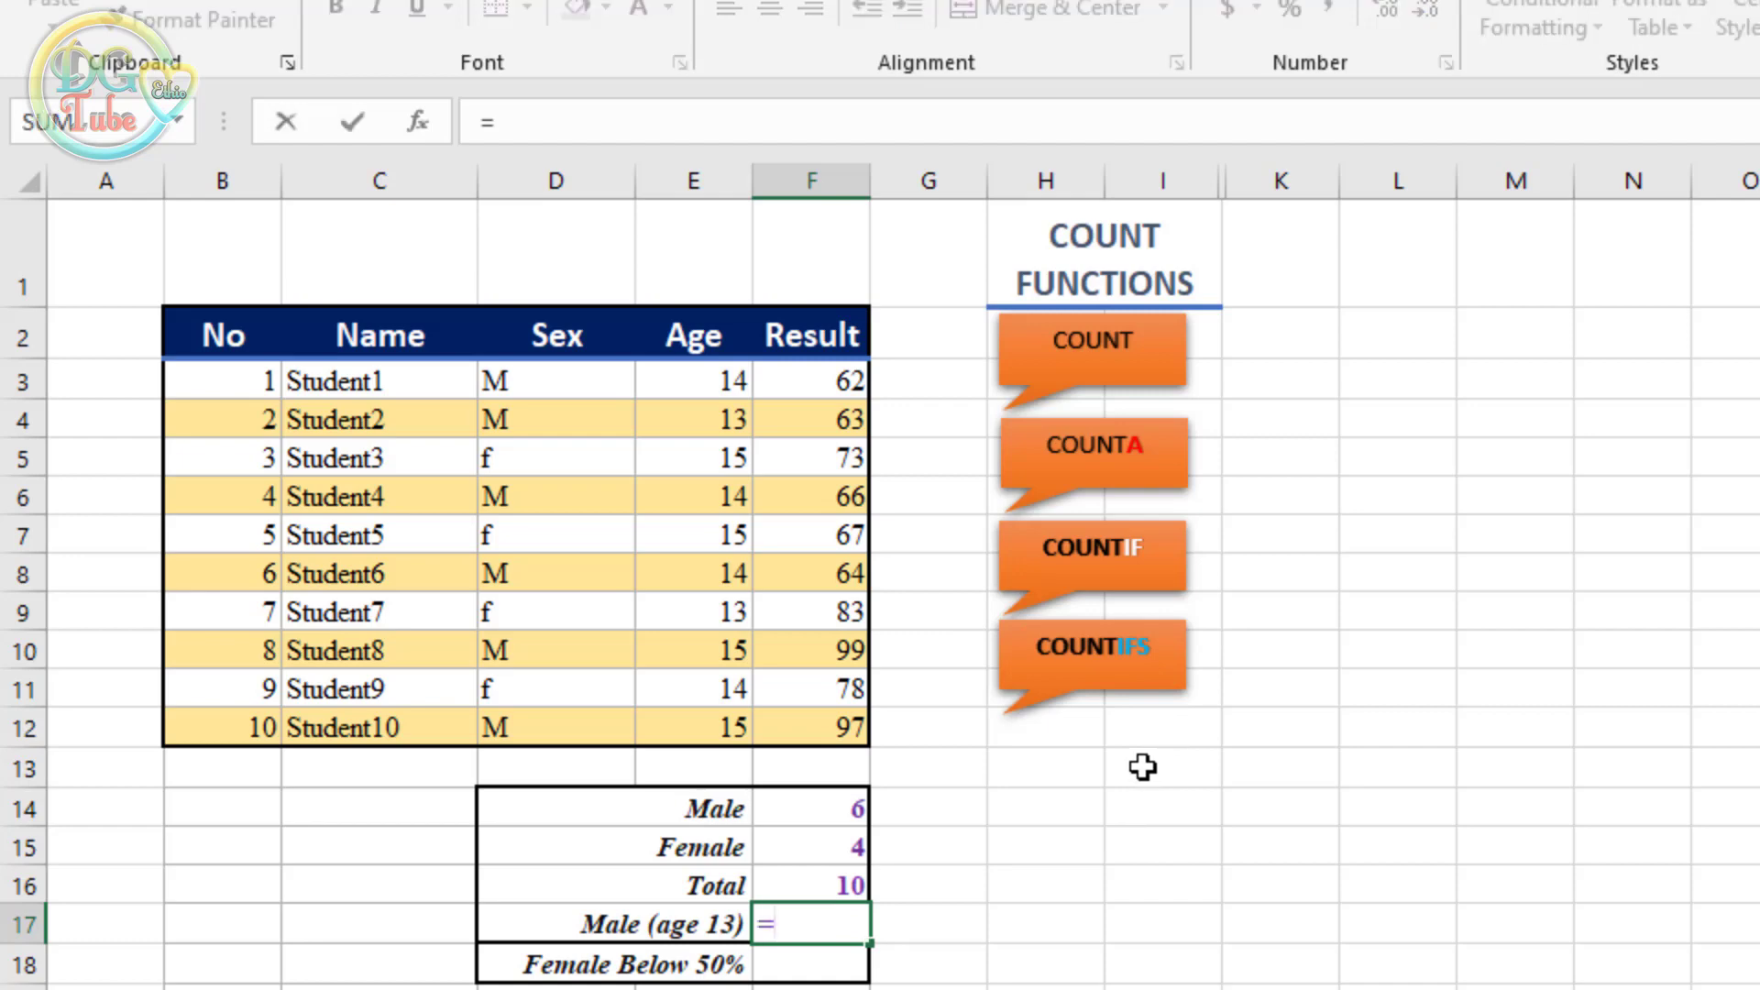
text(count)
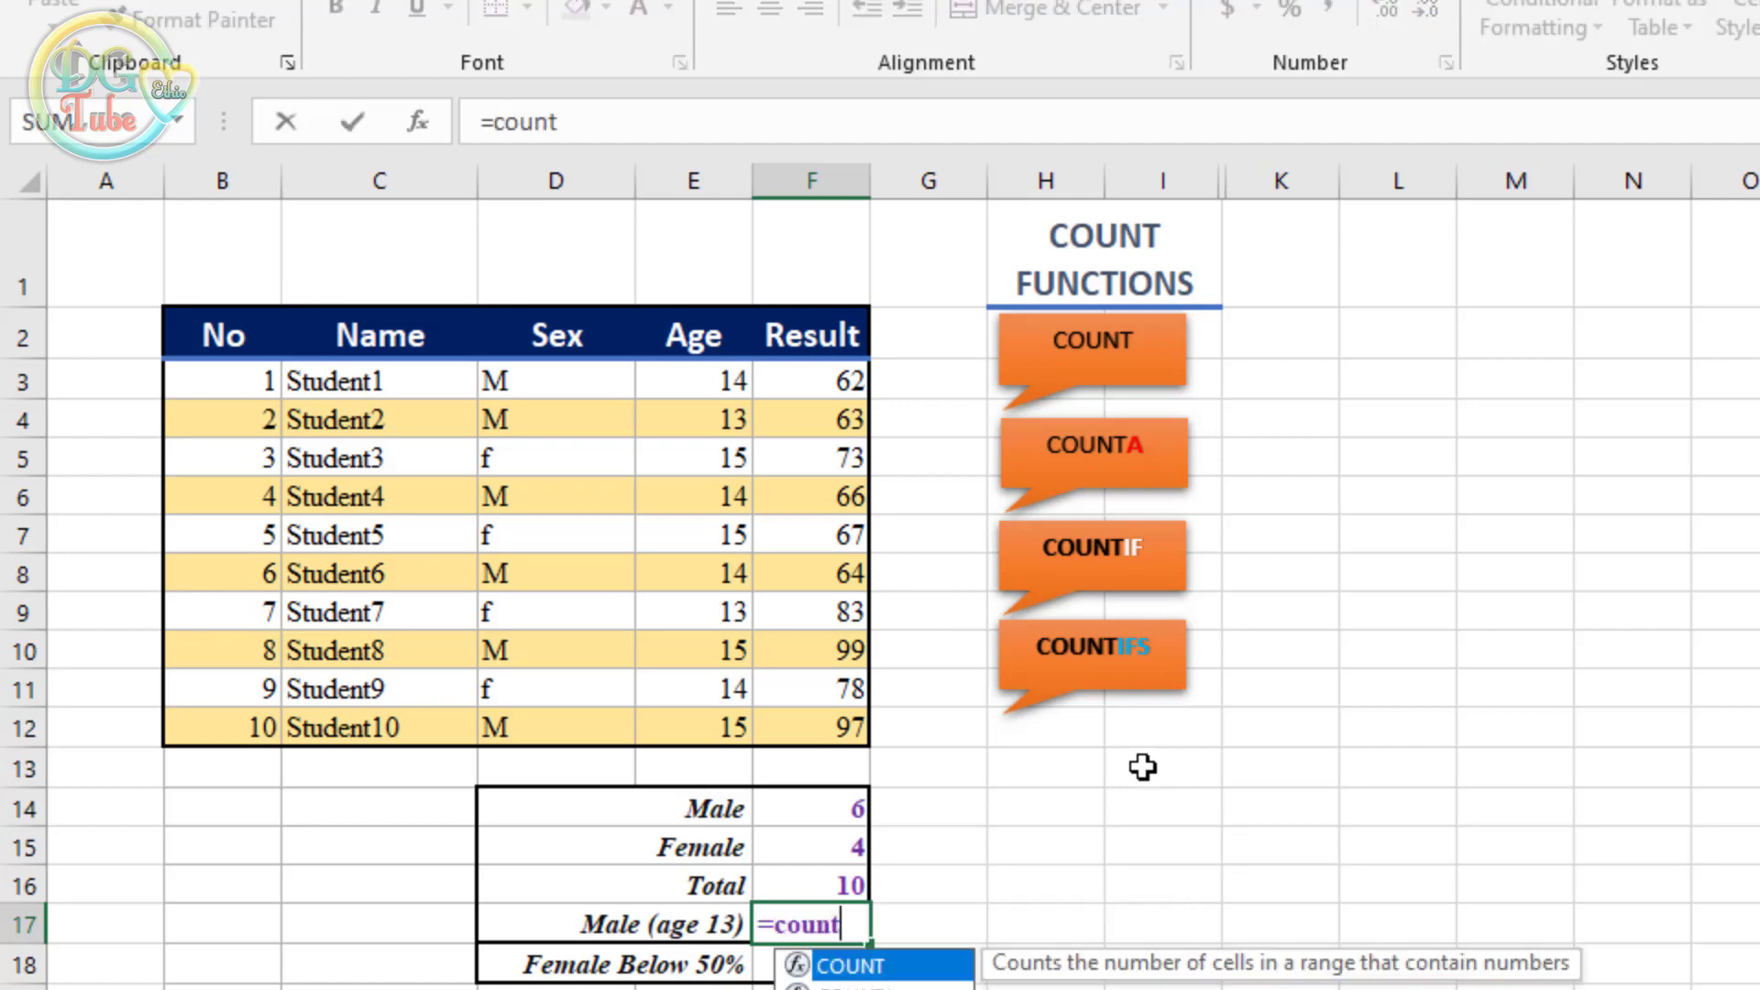
text(i)
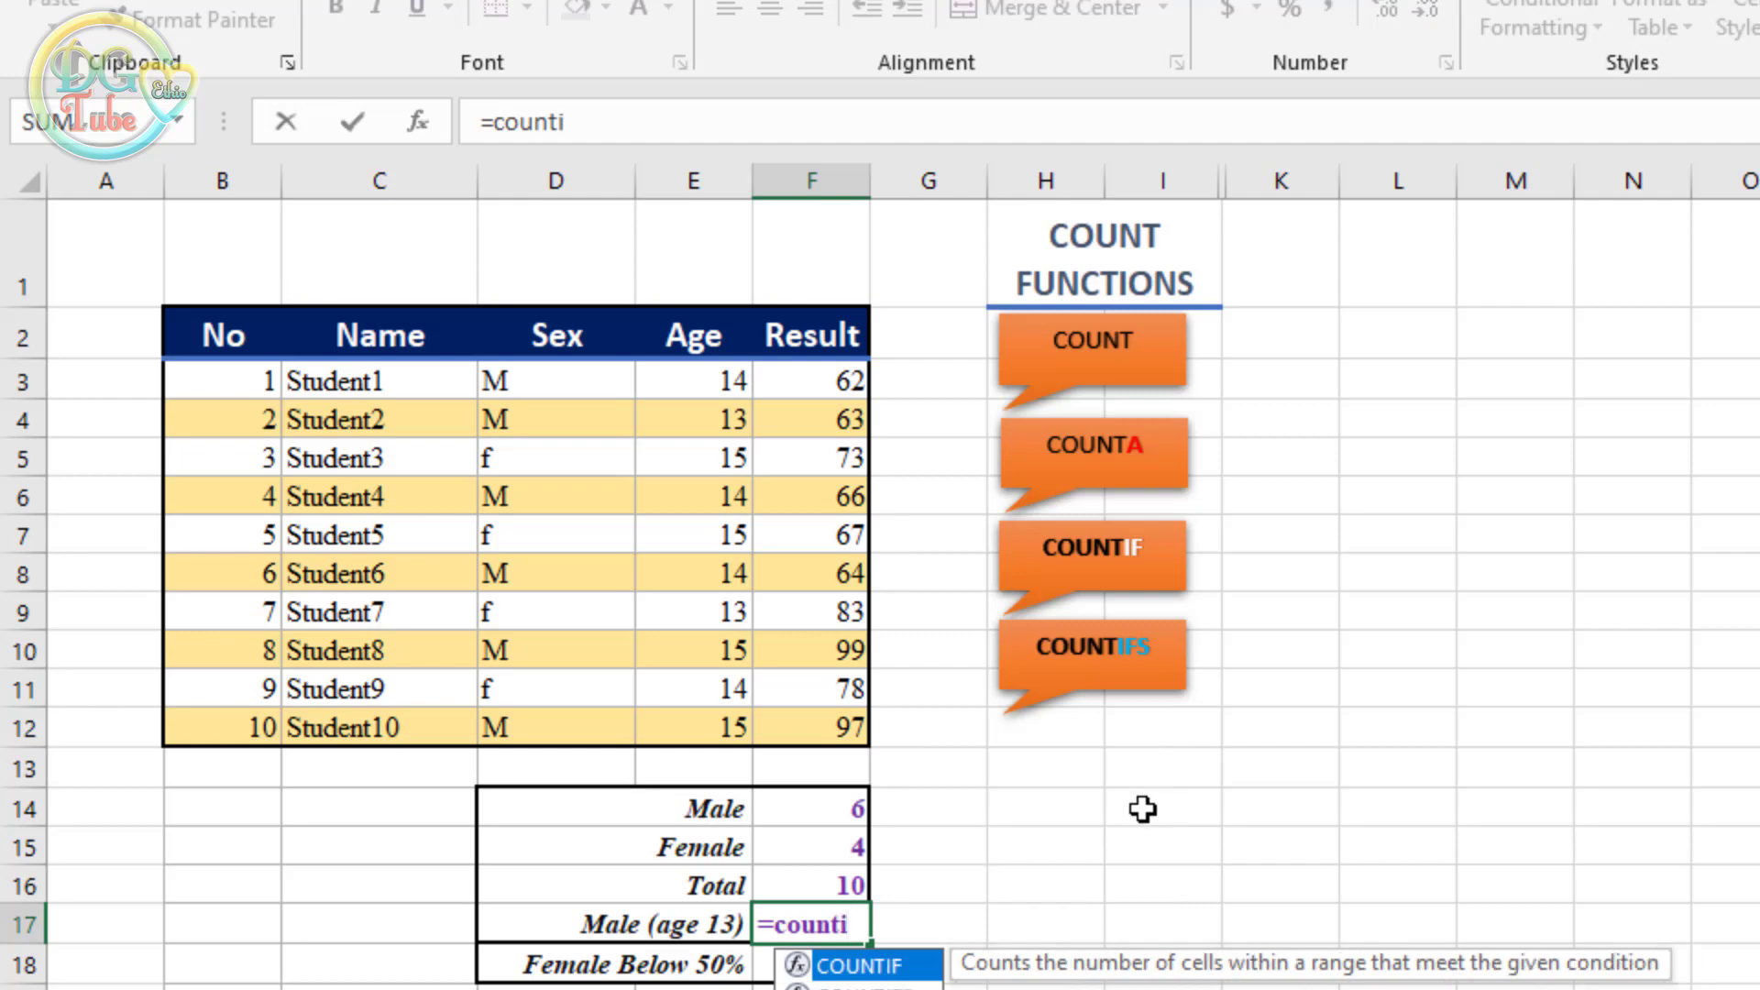
double_click(862, 986)
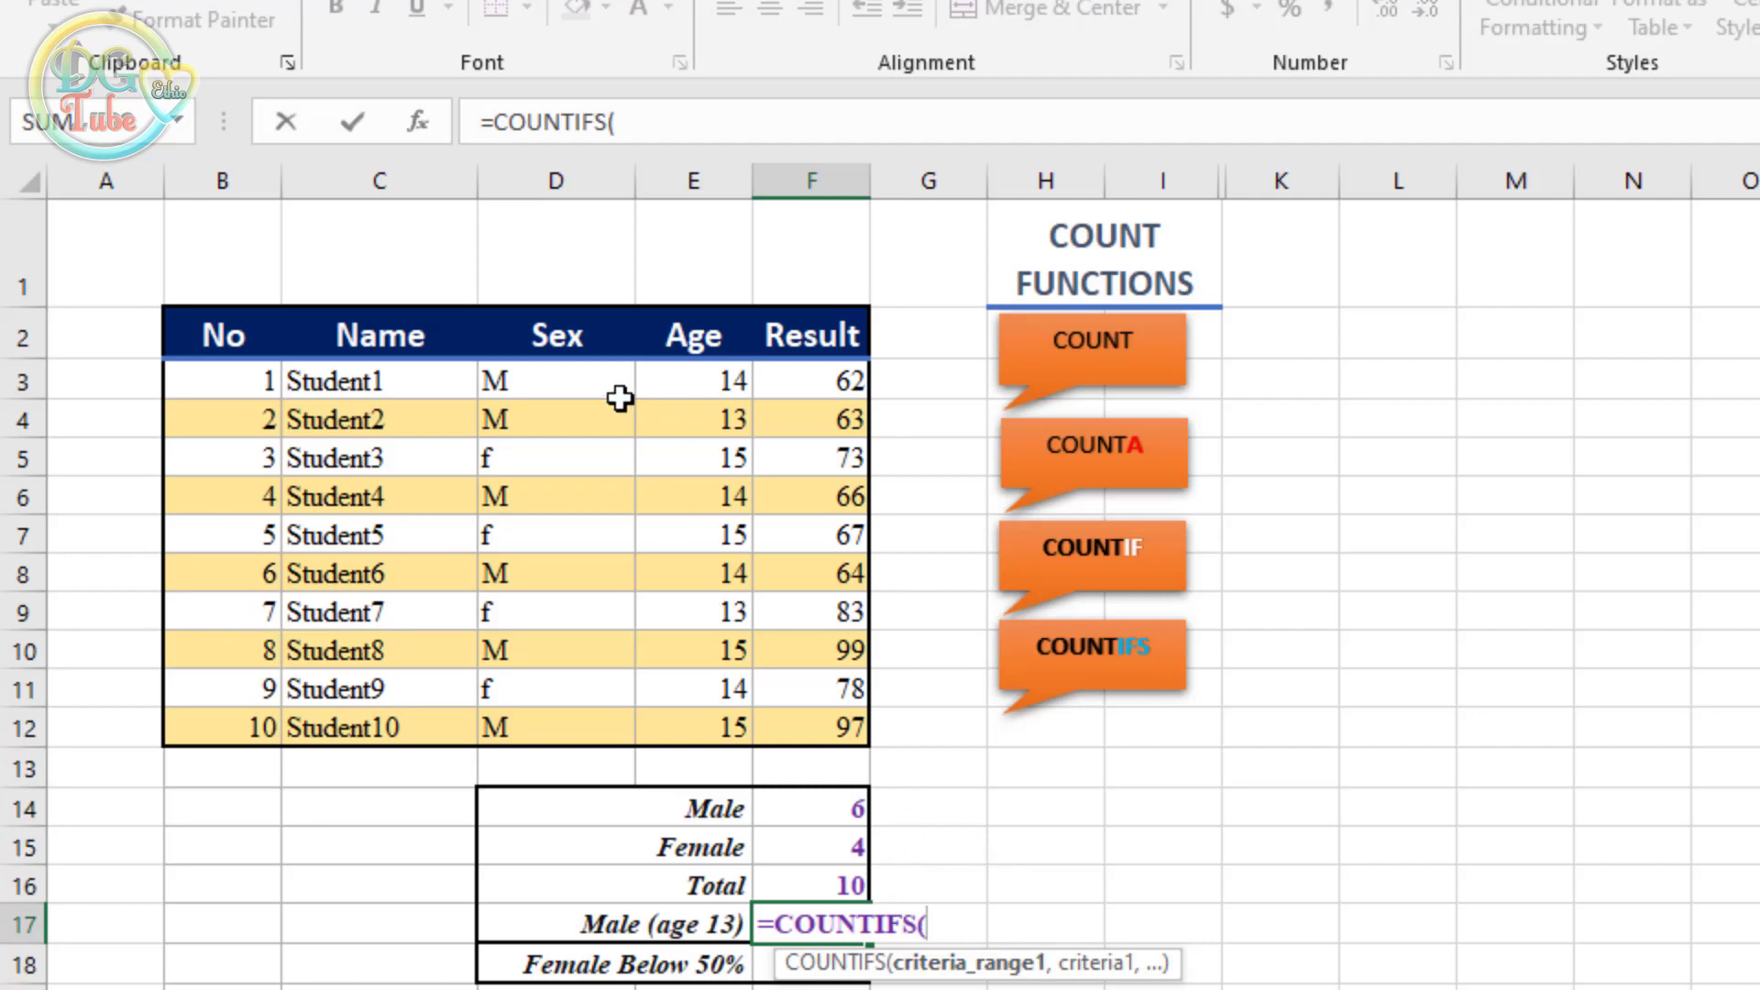
drag(509, 371, 567, 648)
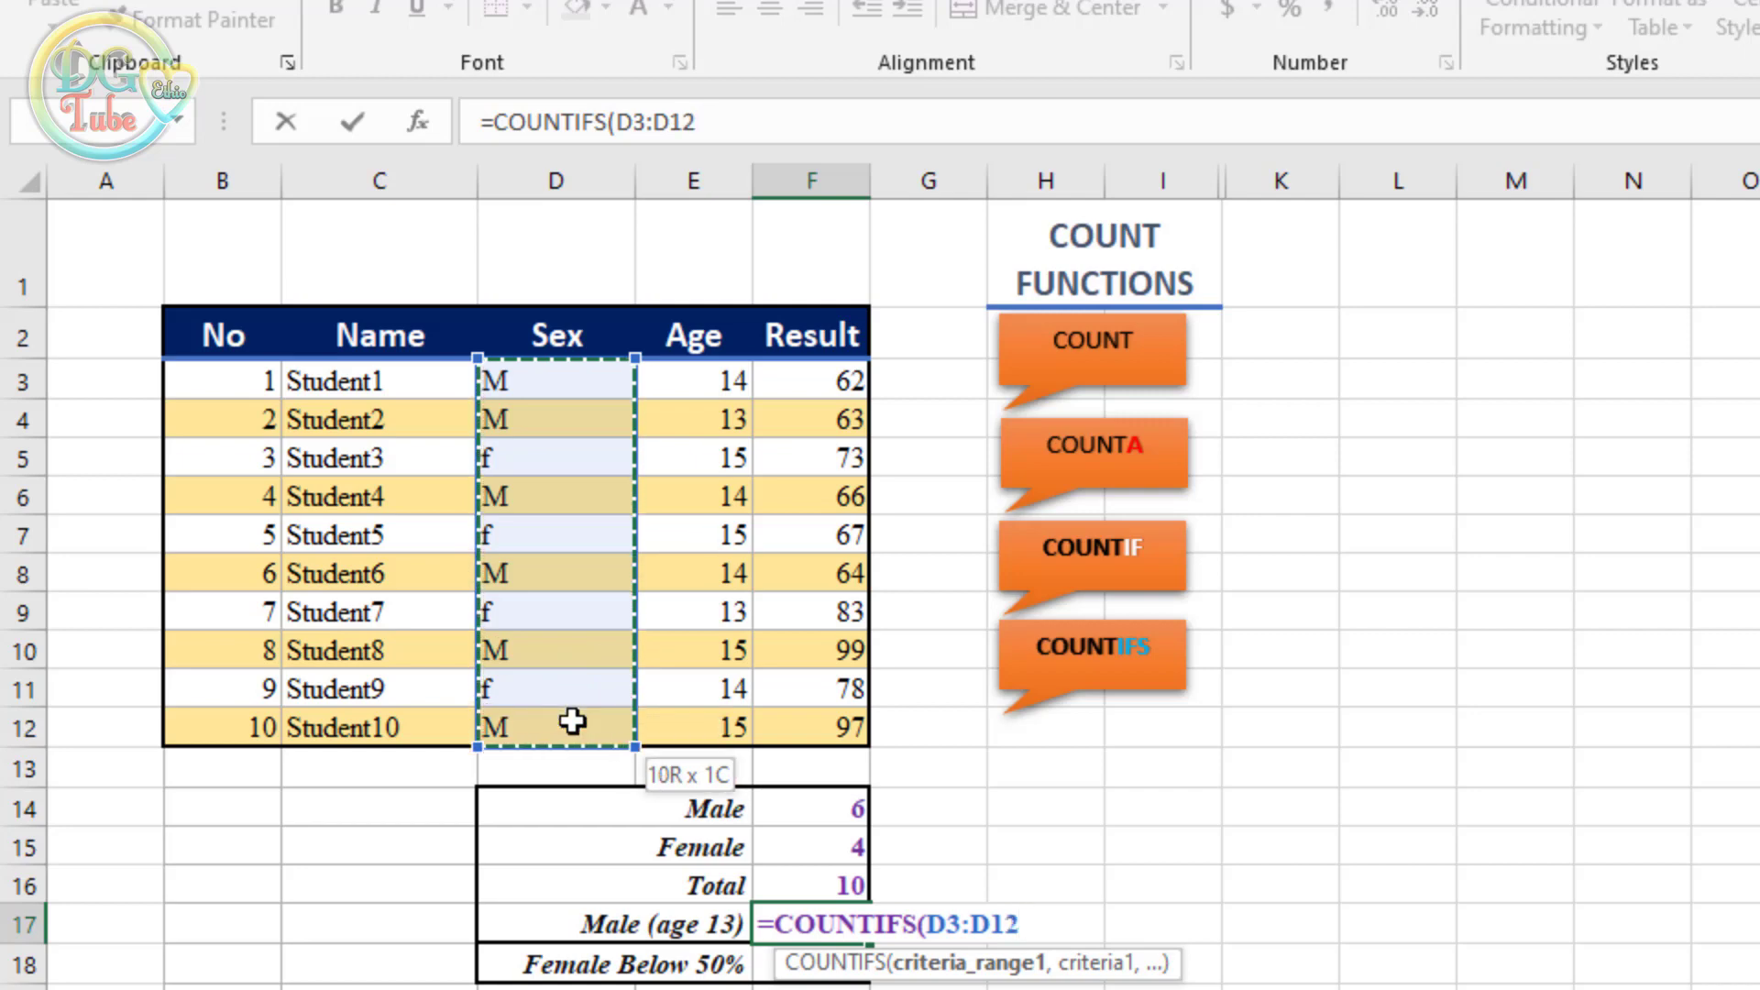
drag(566, 648, 574, 724)
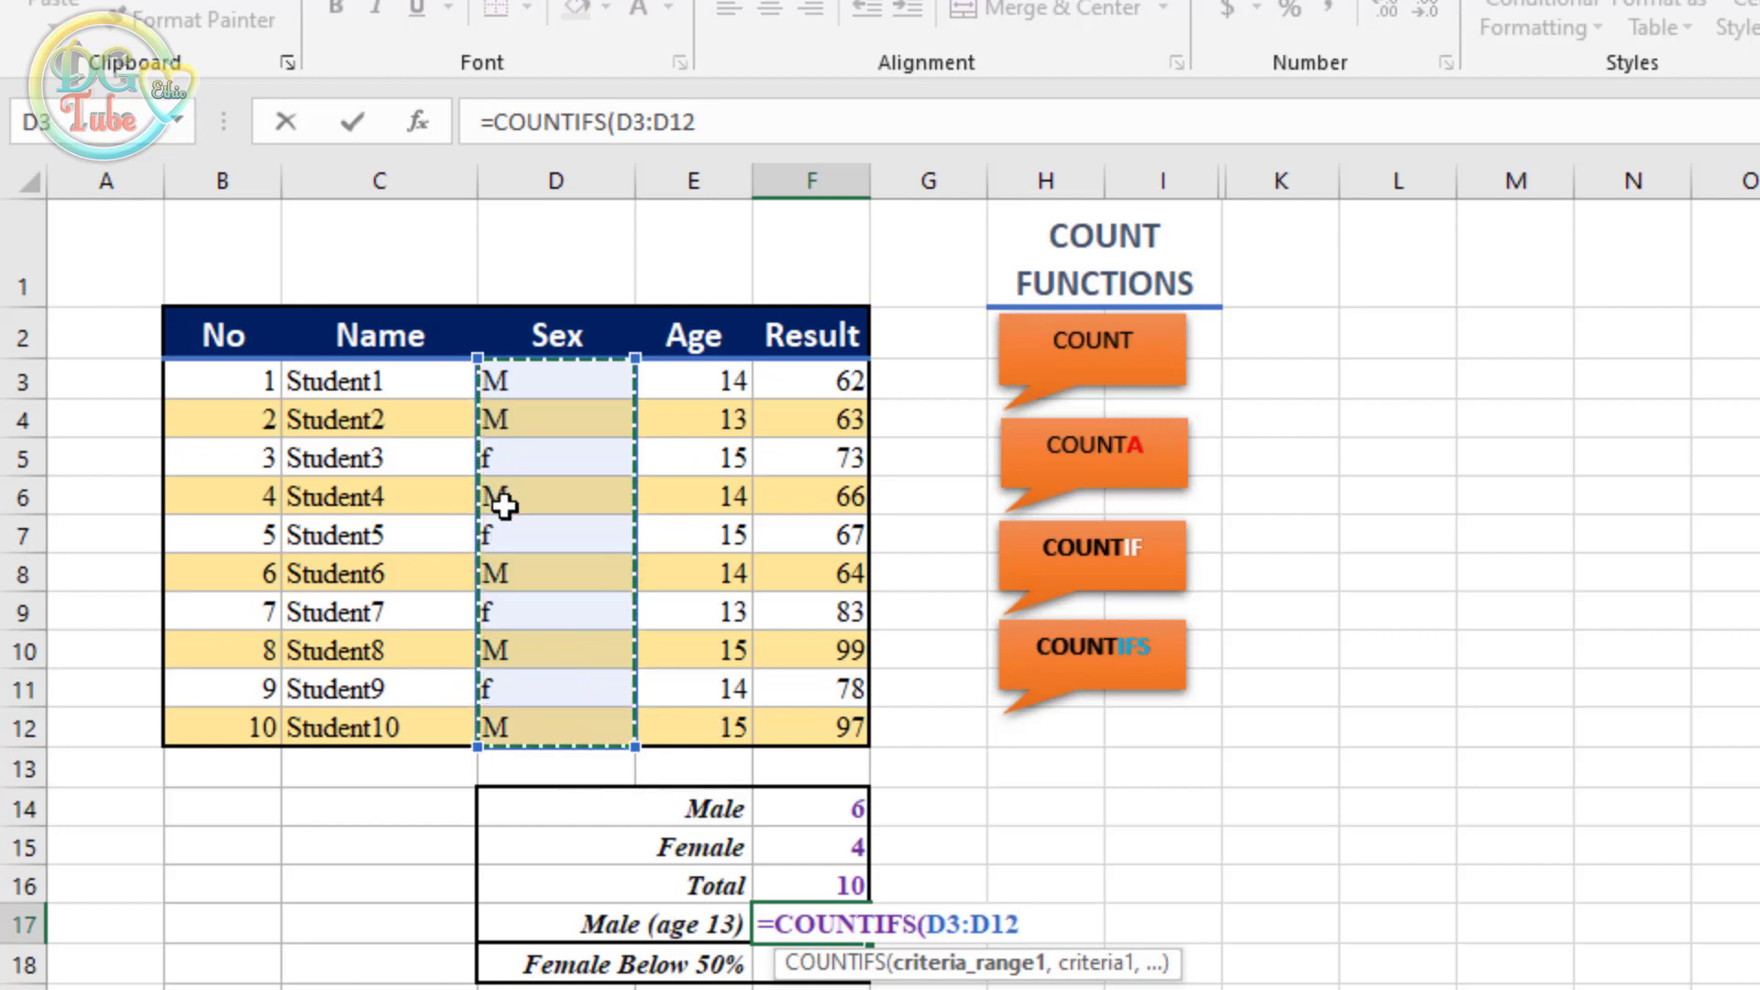
text(,)
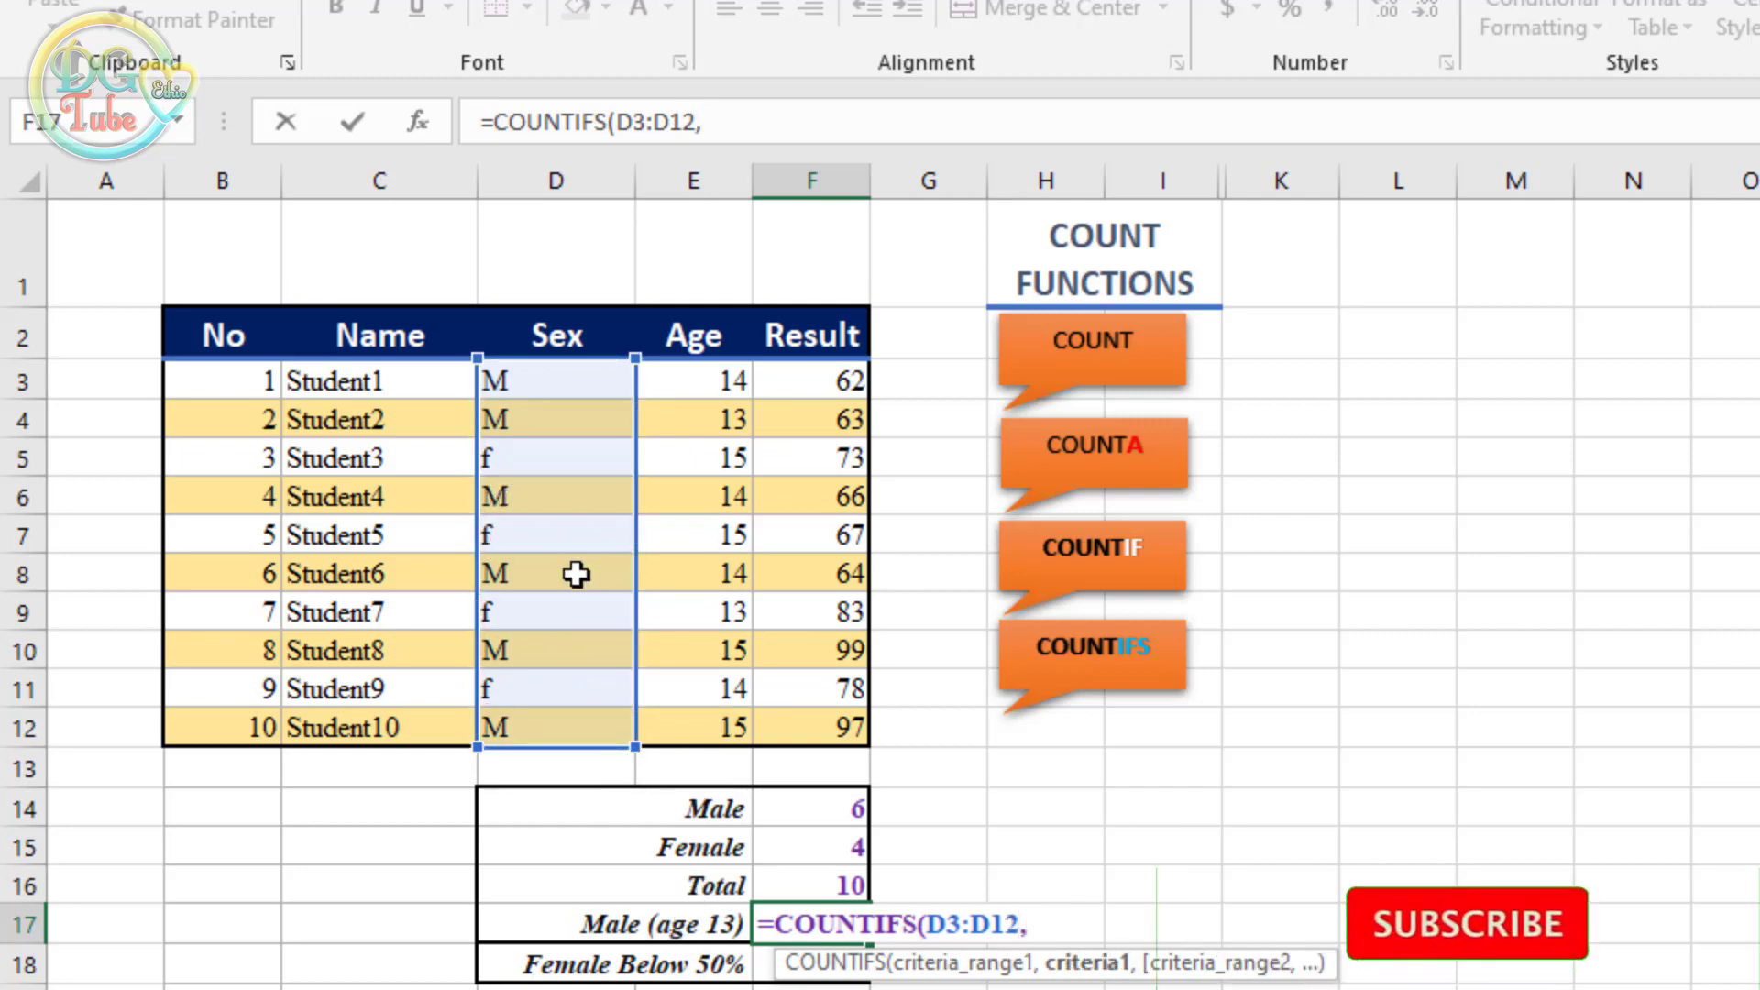
click(501, 488)
text(,)
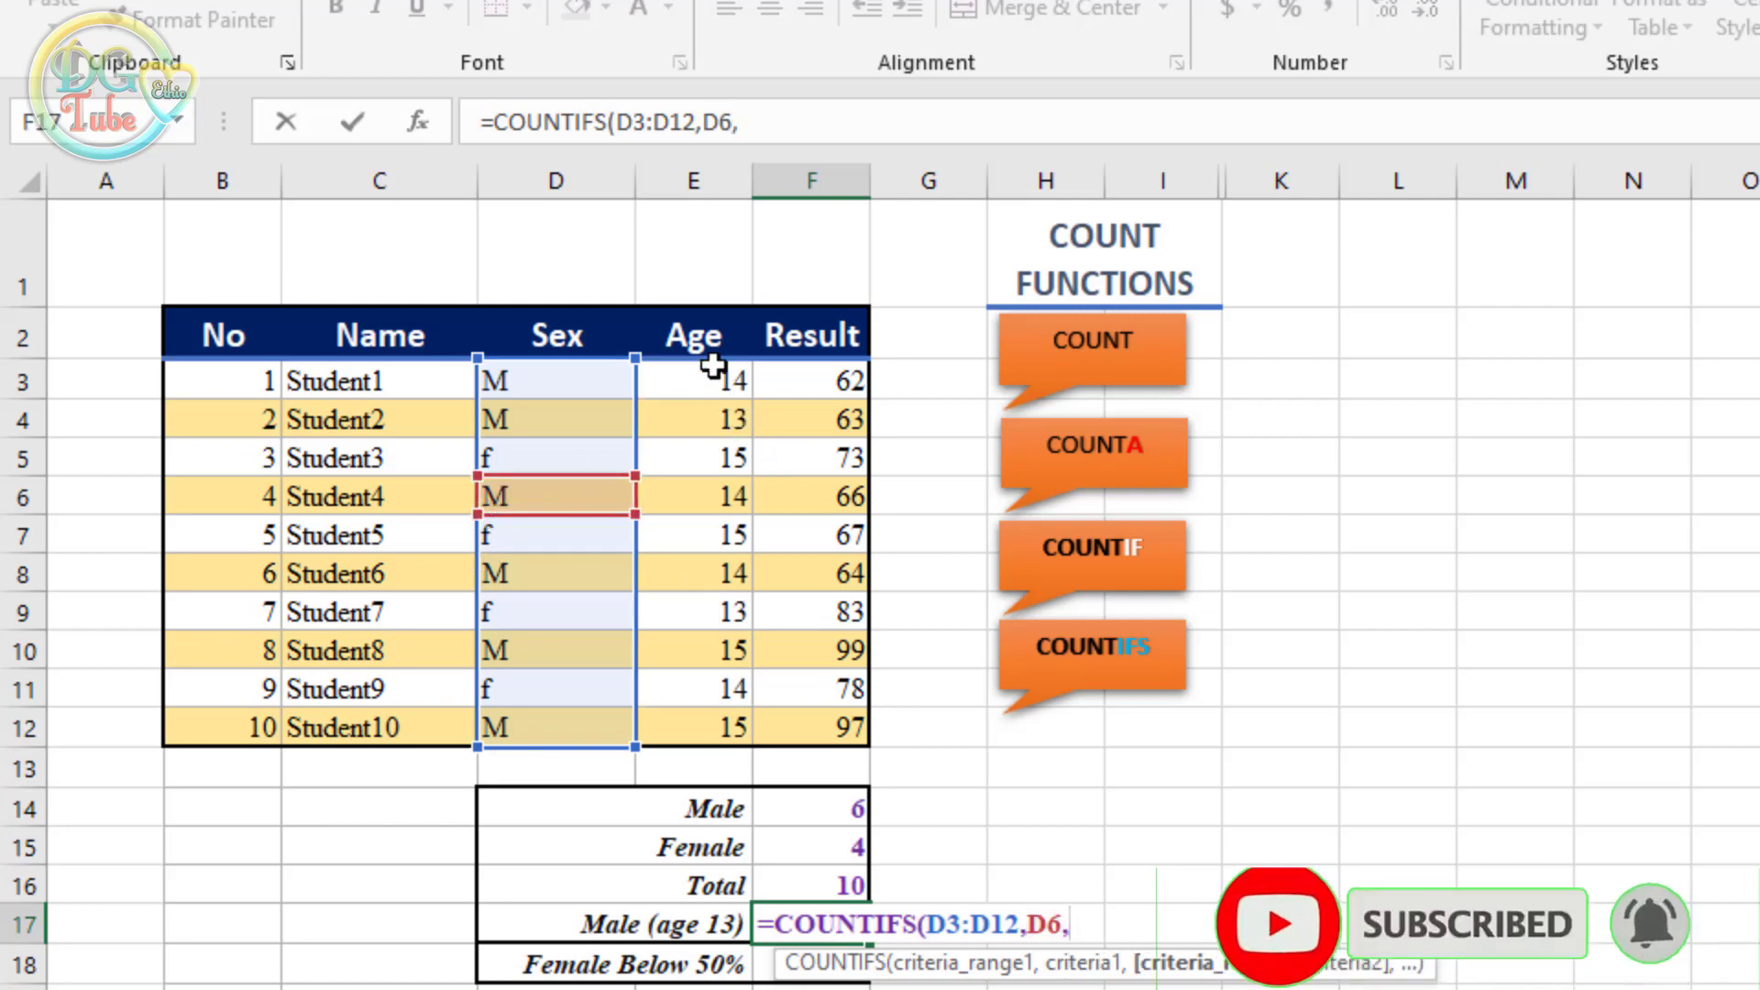
drag(715, 375, 752, 724)
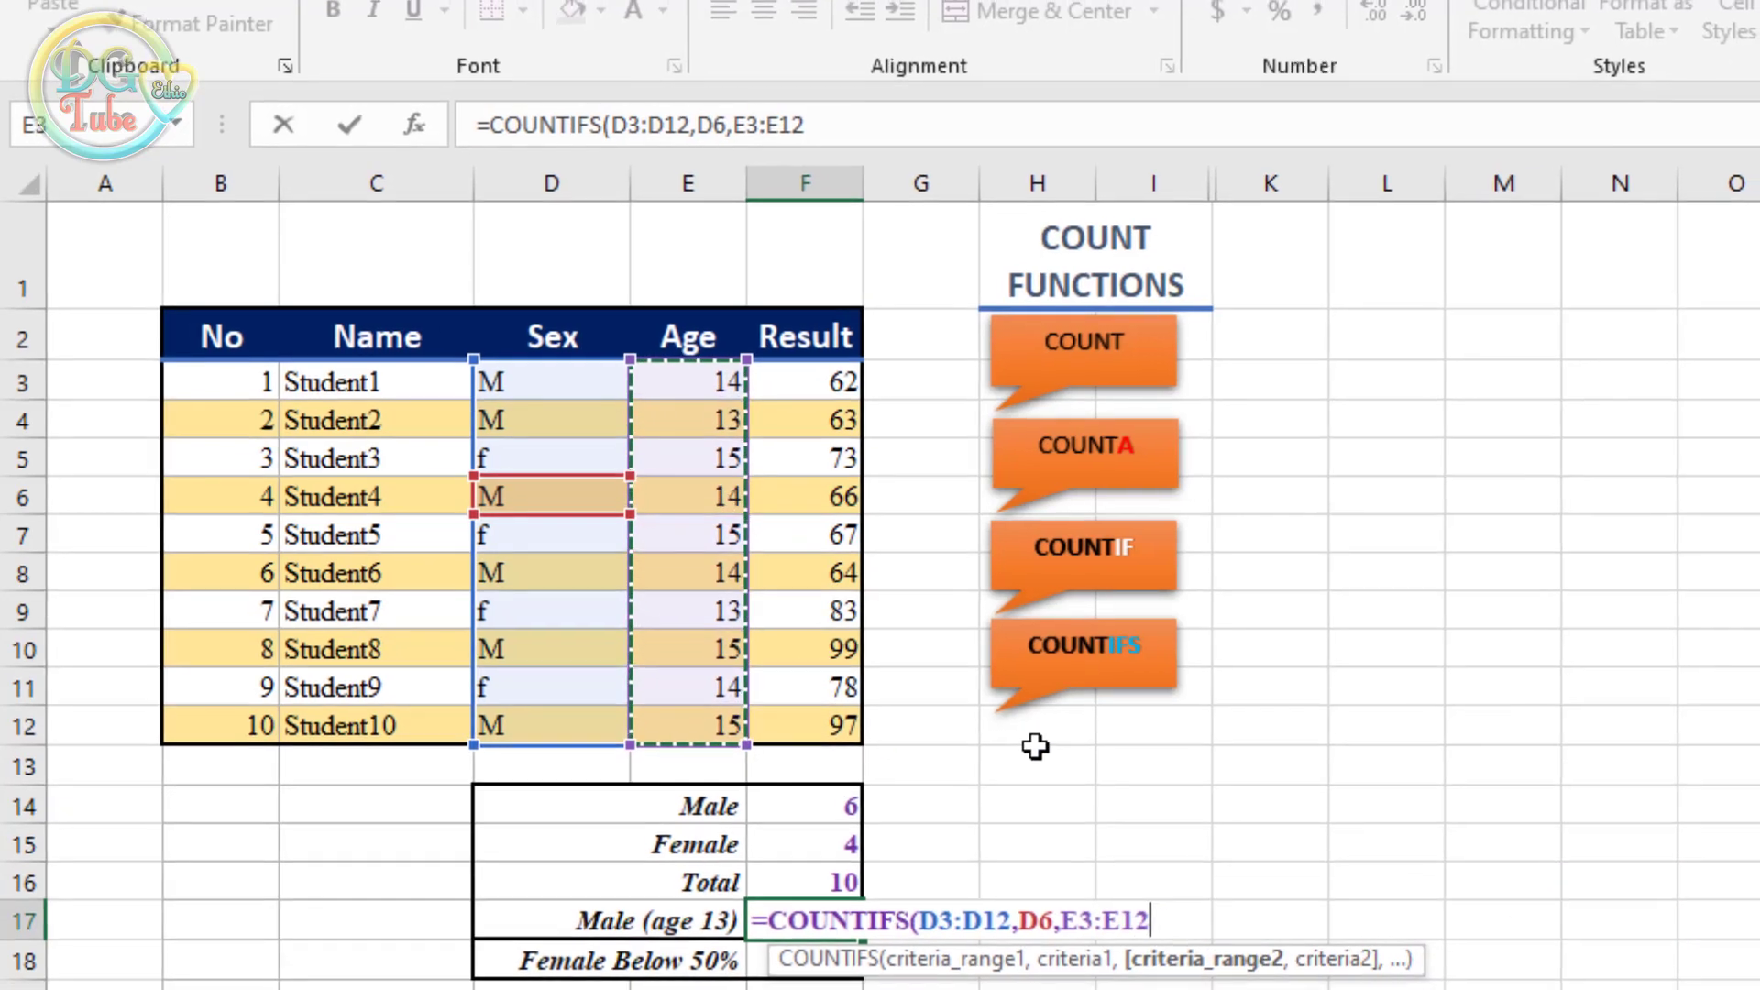
text(,)
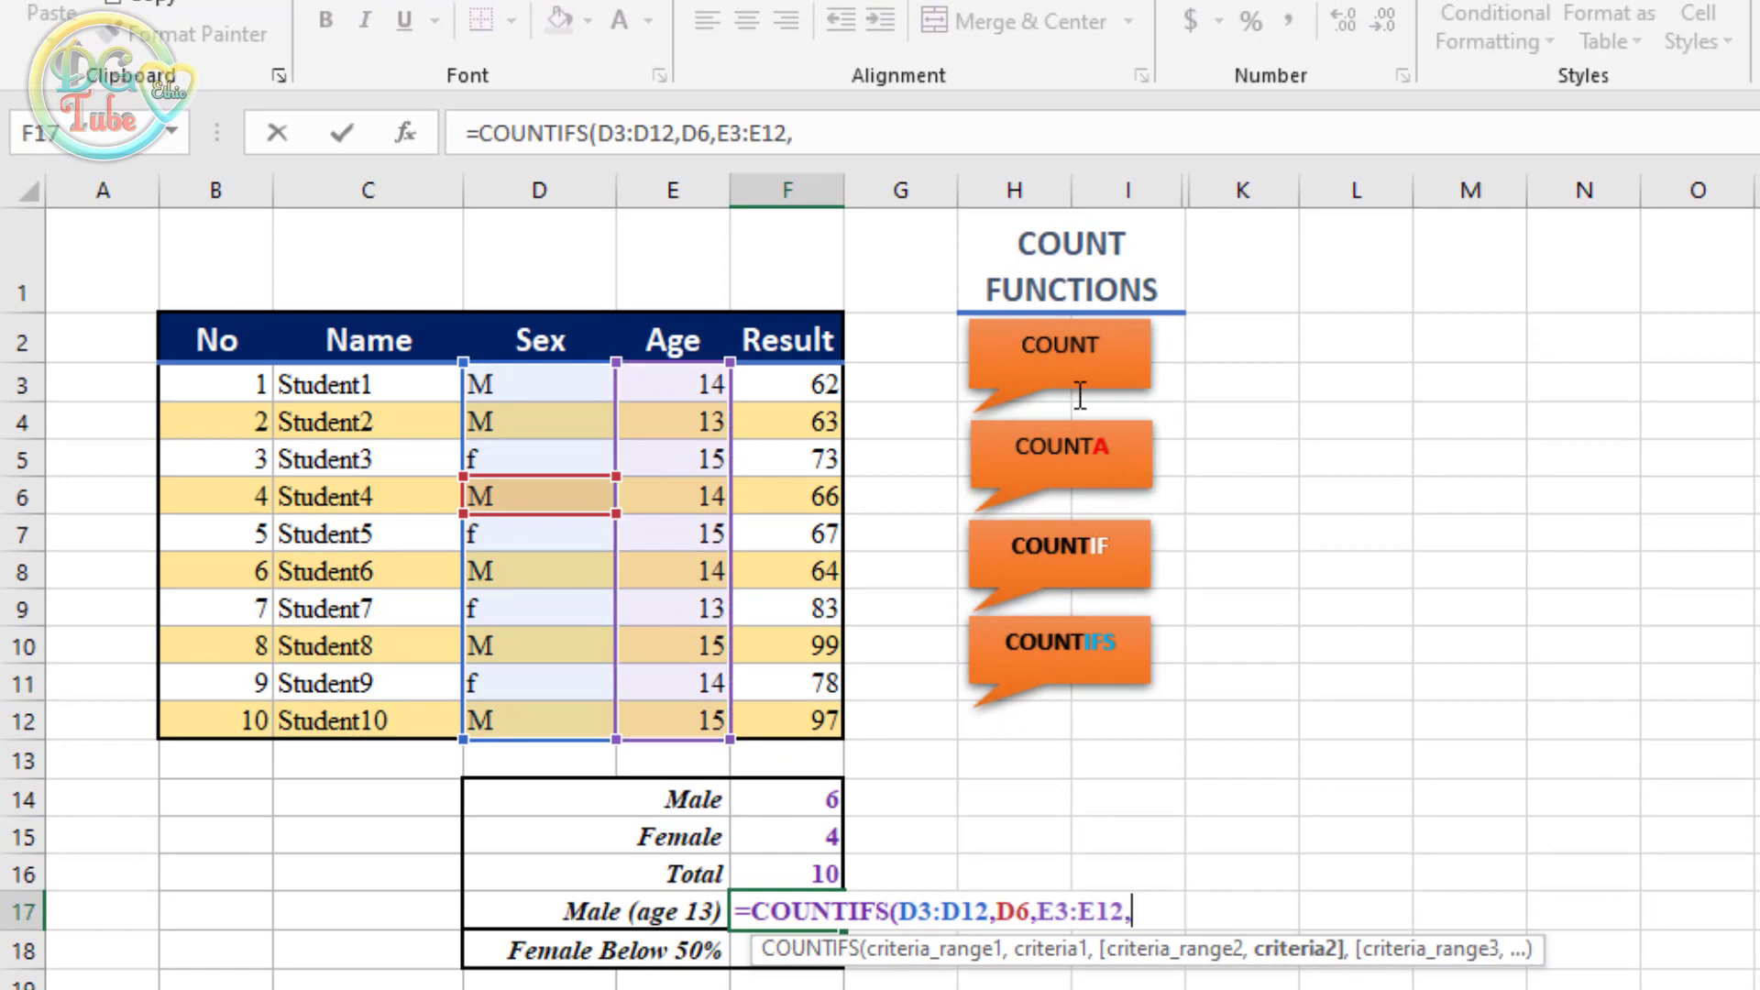
click(688, 422)
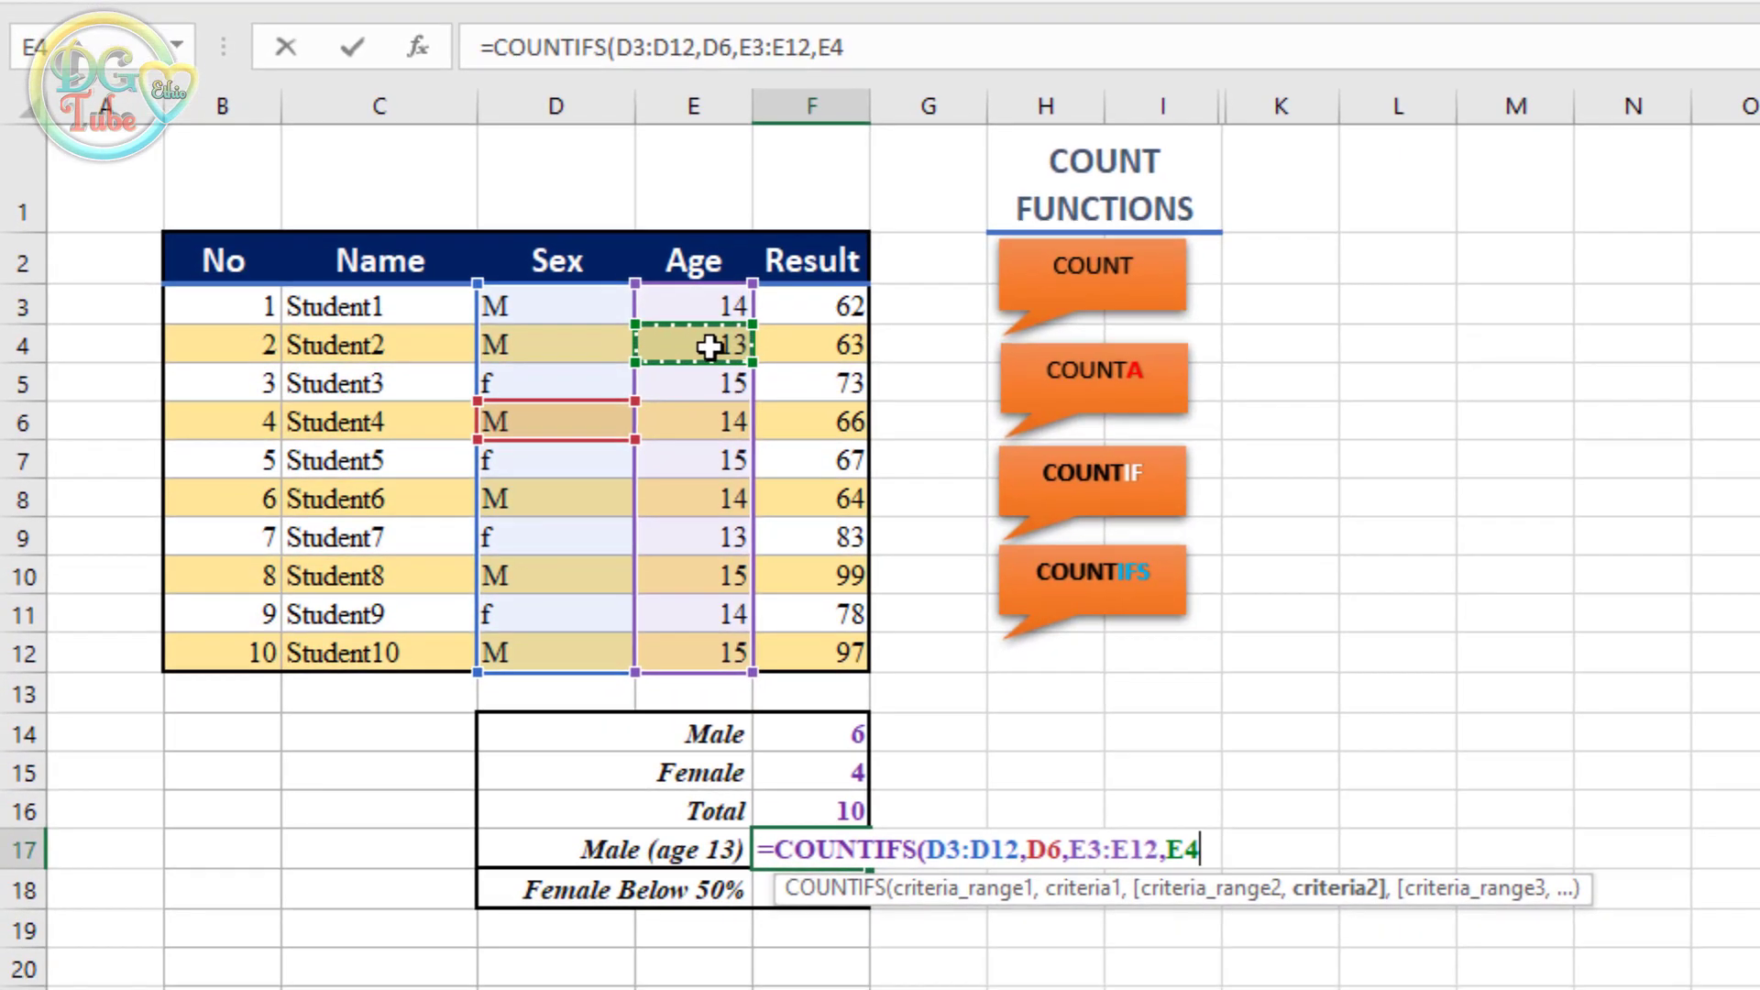
key(Return)
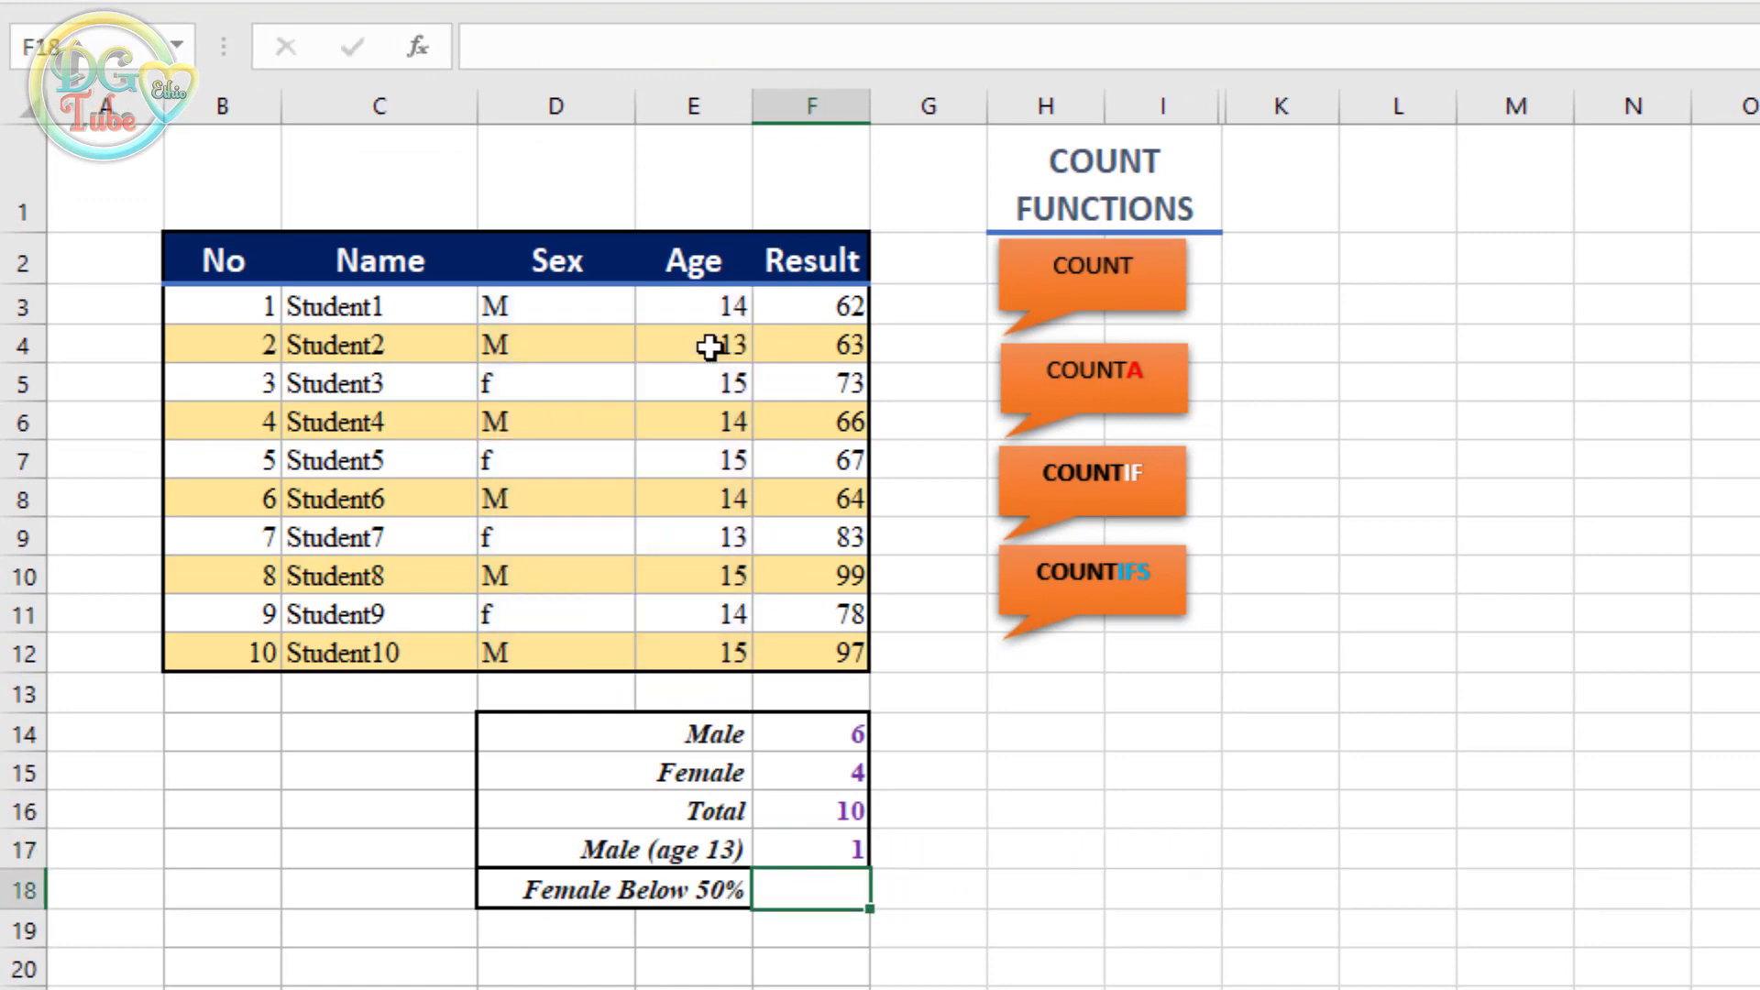
Set Student4's age in E6 to 13, raising the Male (age 13) count to 2
click(839, 855)
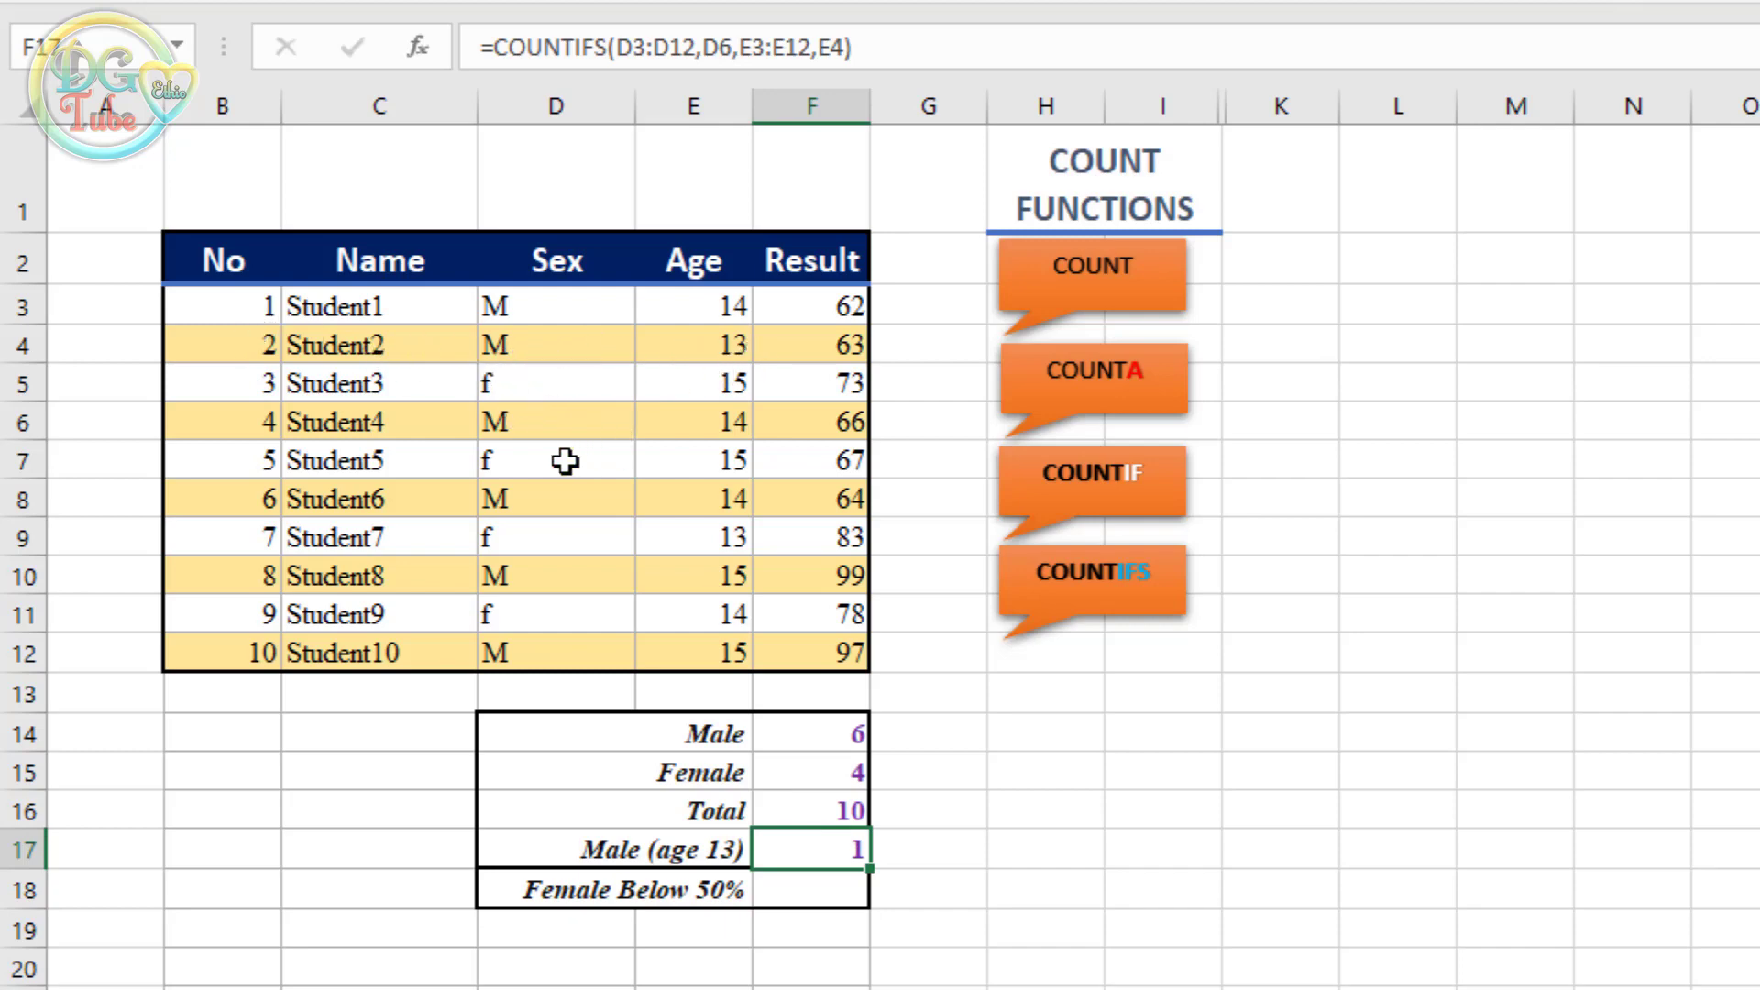
click(729, 421)
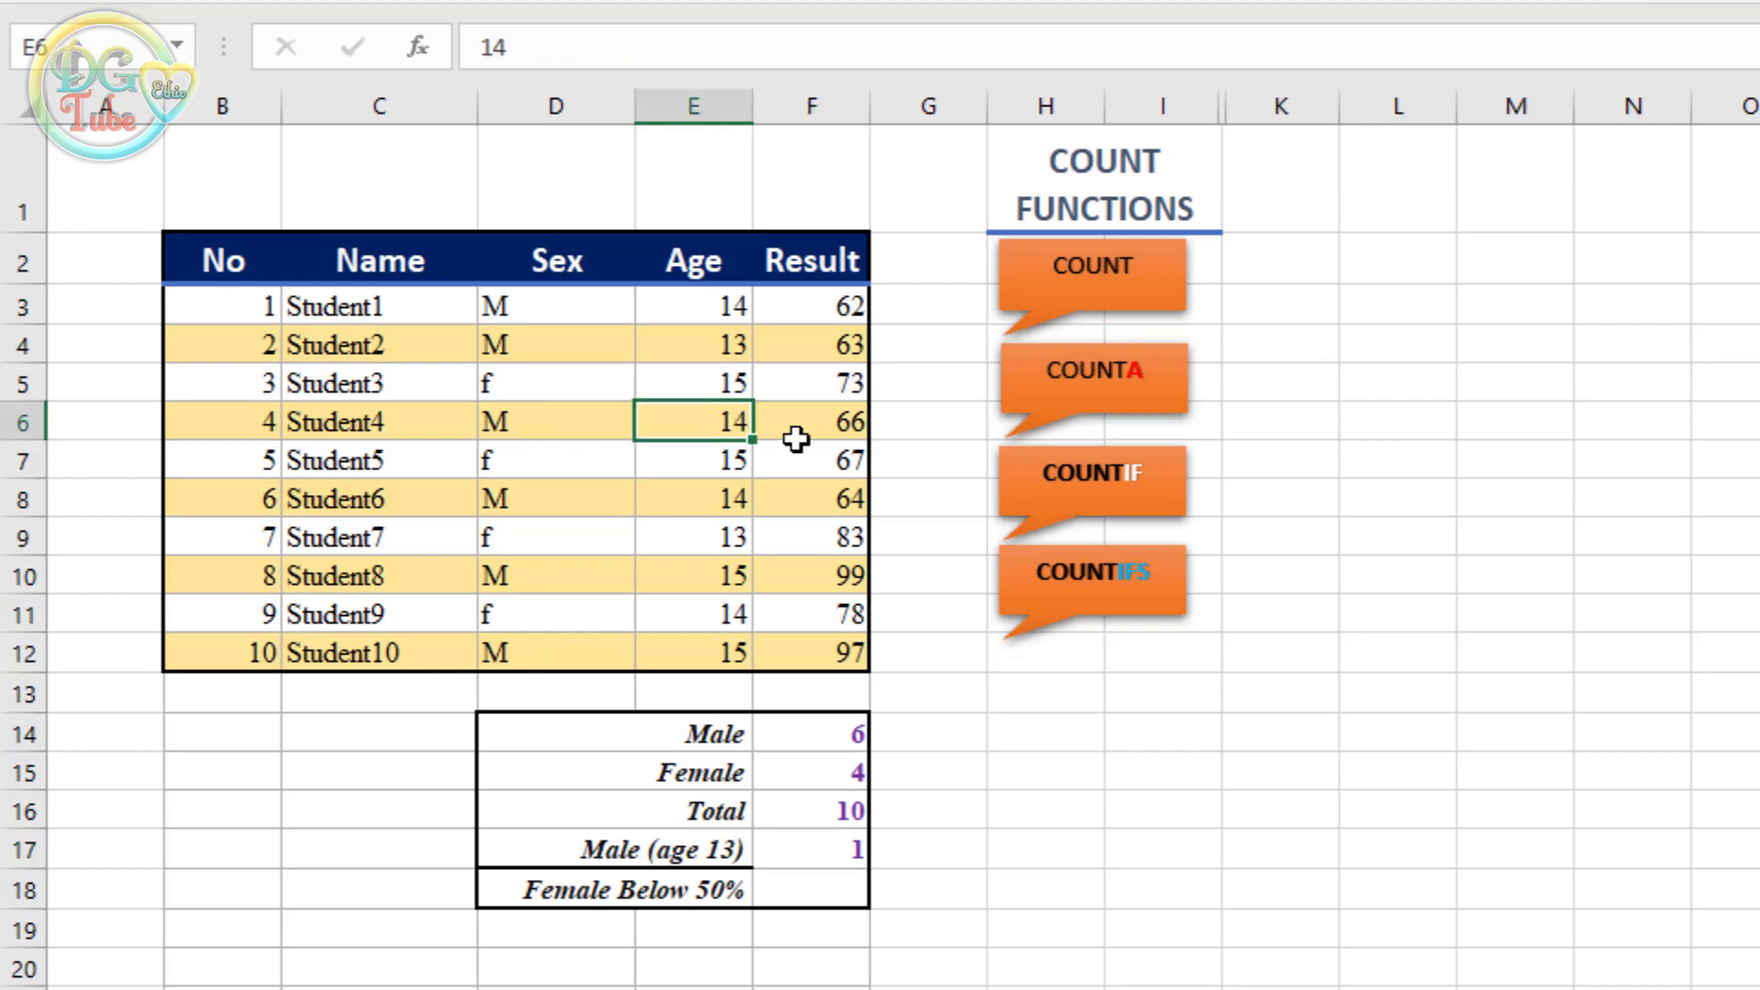
text(13)
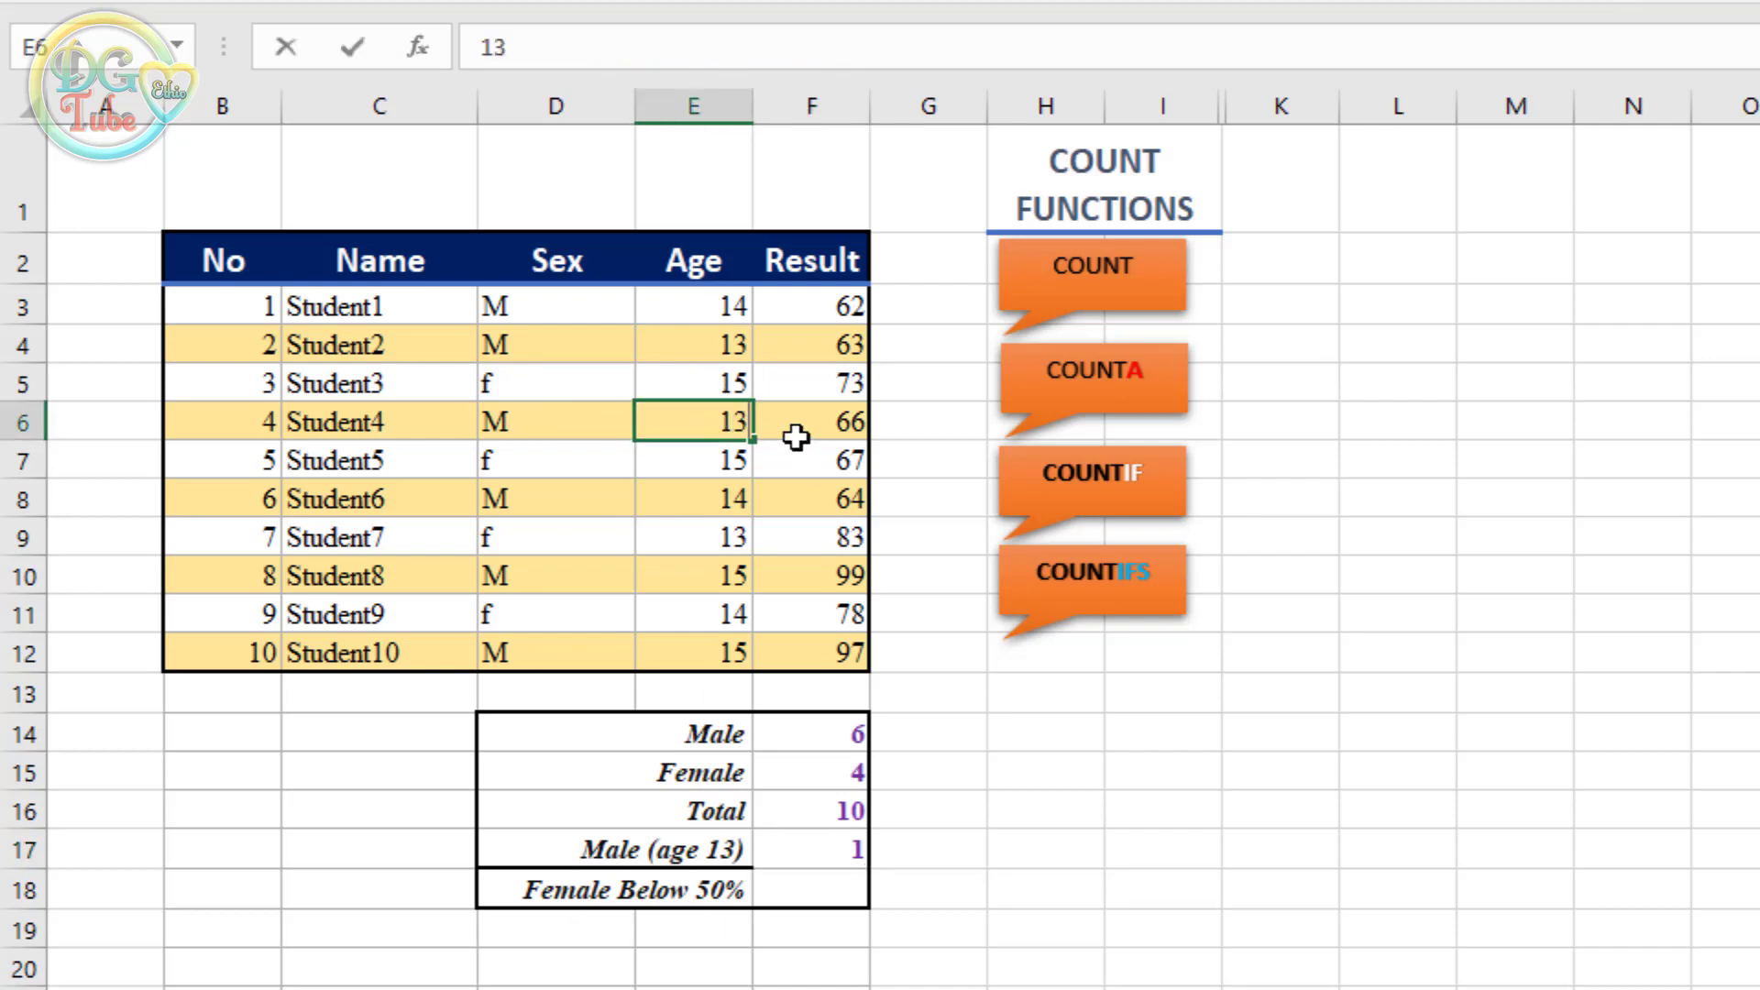
key(Return)
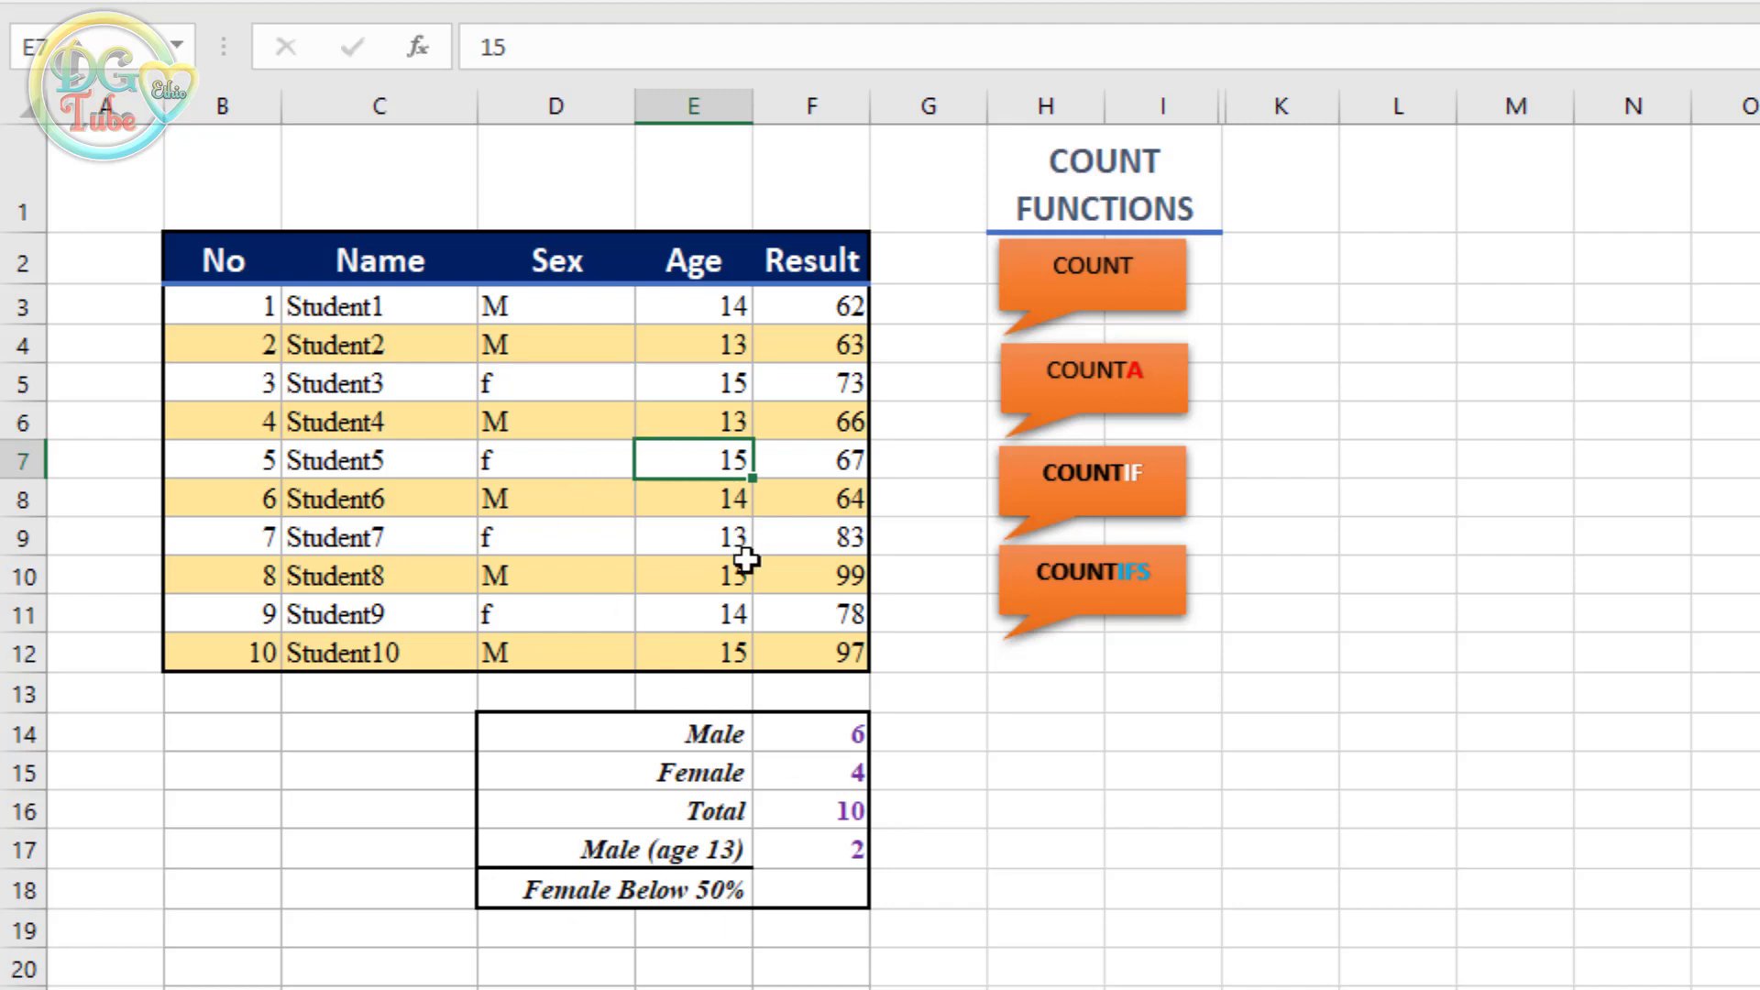
click(786, 527)
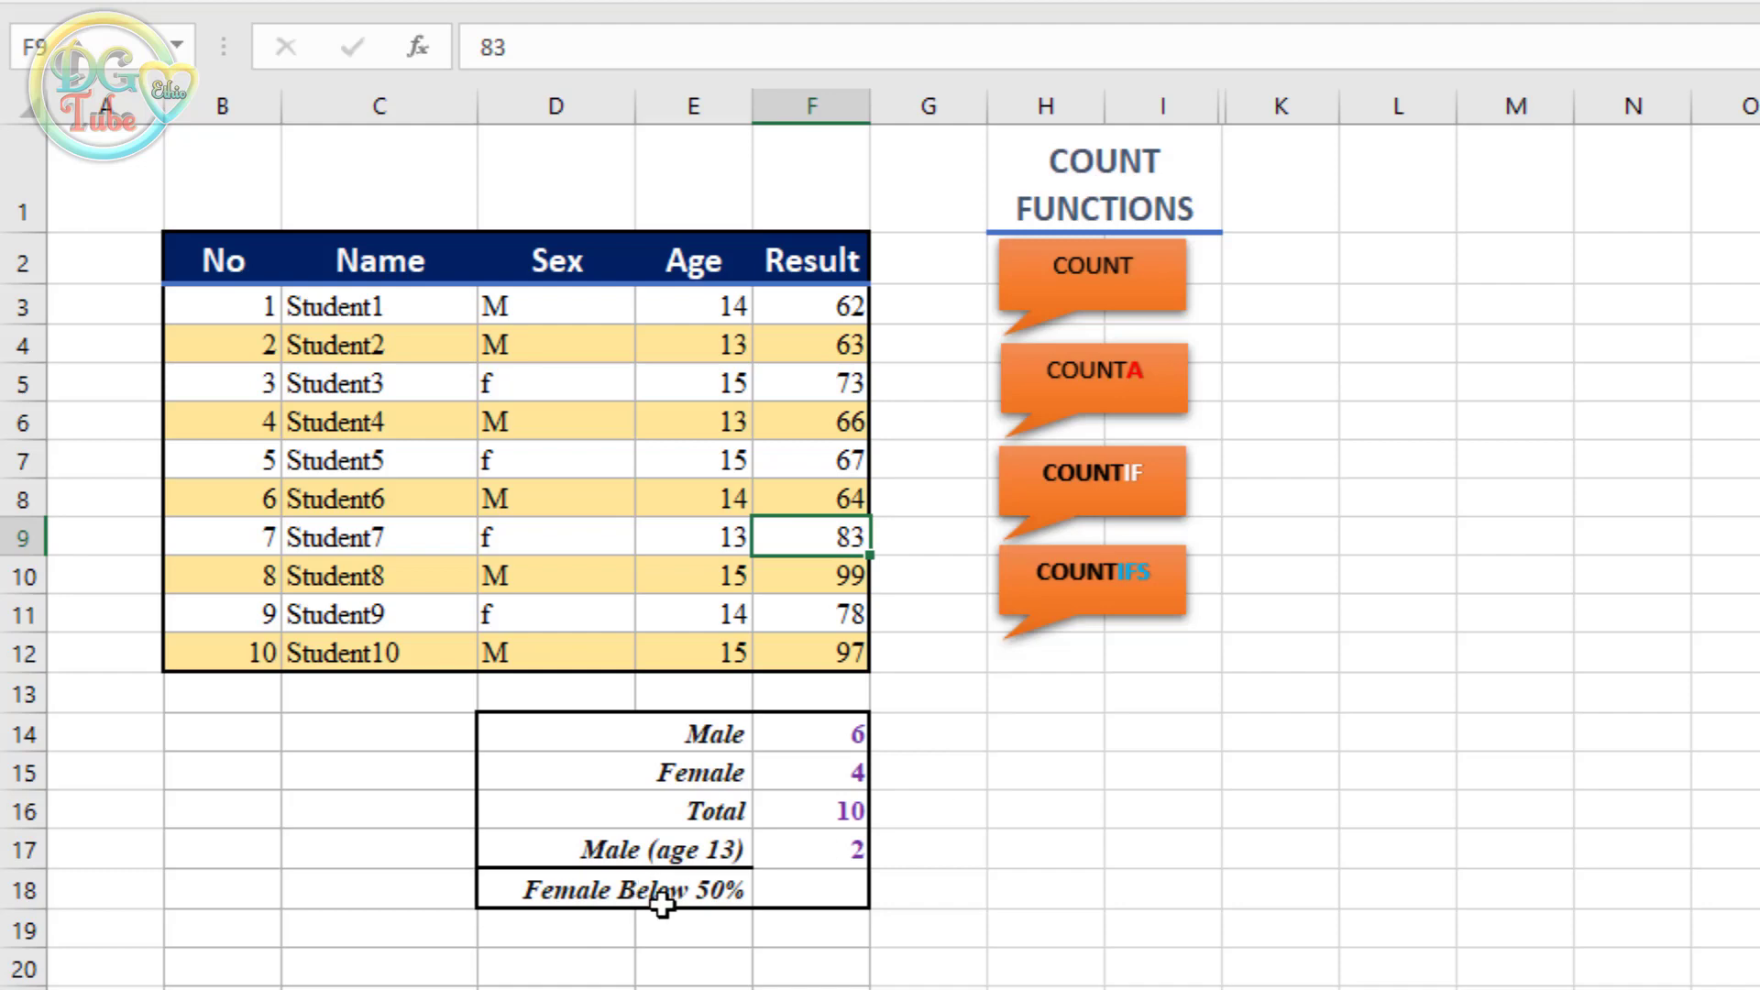
click(826, 887)
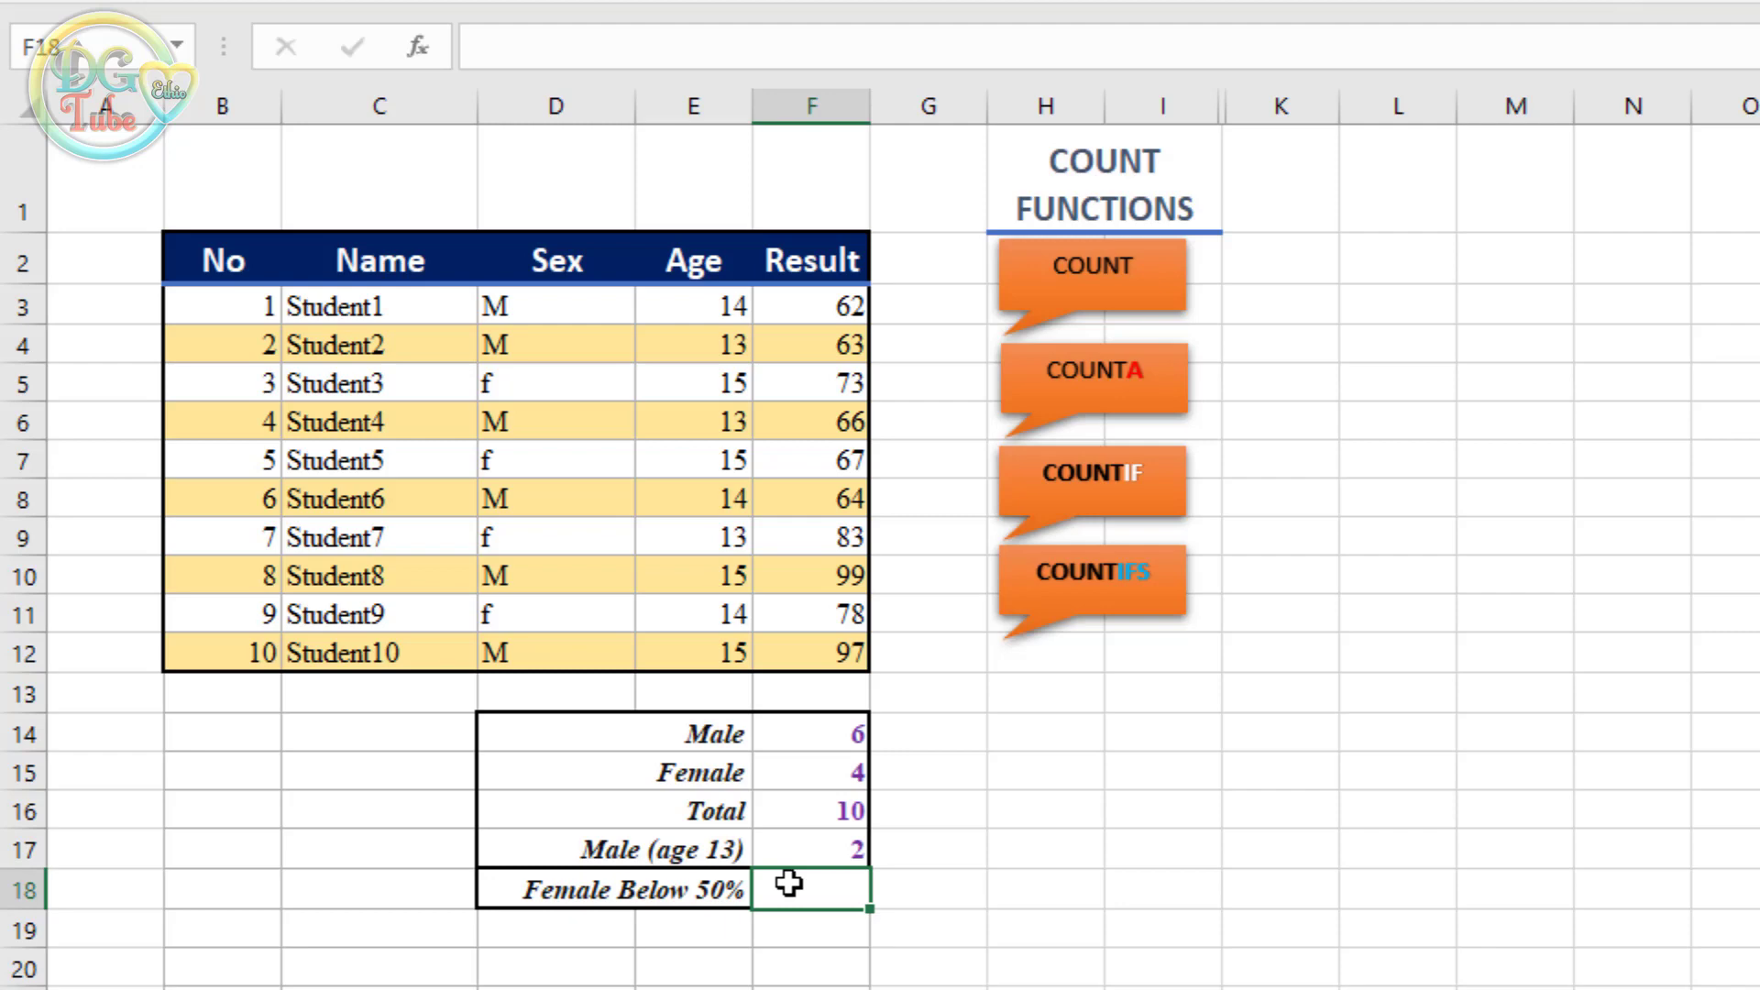
Enter =COUNTIFS(D3:D12,D7,F3:F12,"<50") in the Female Below 50% cell, returning 0
text(=c)
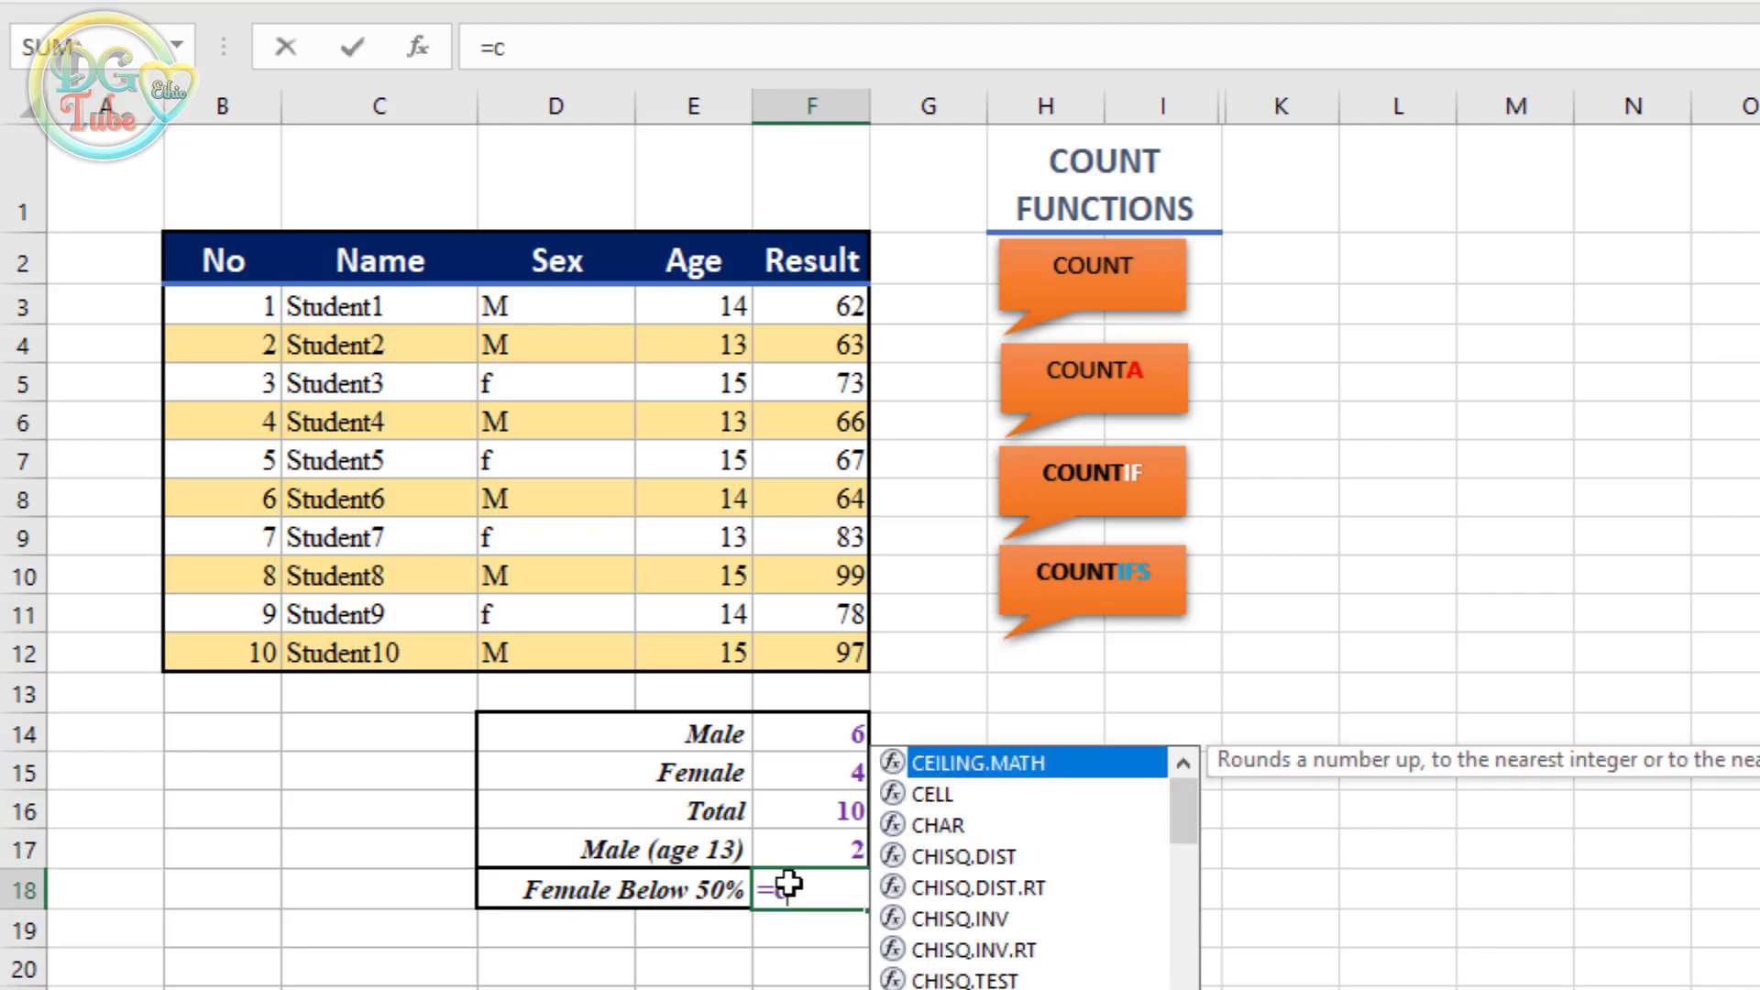
text(ount)
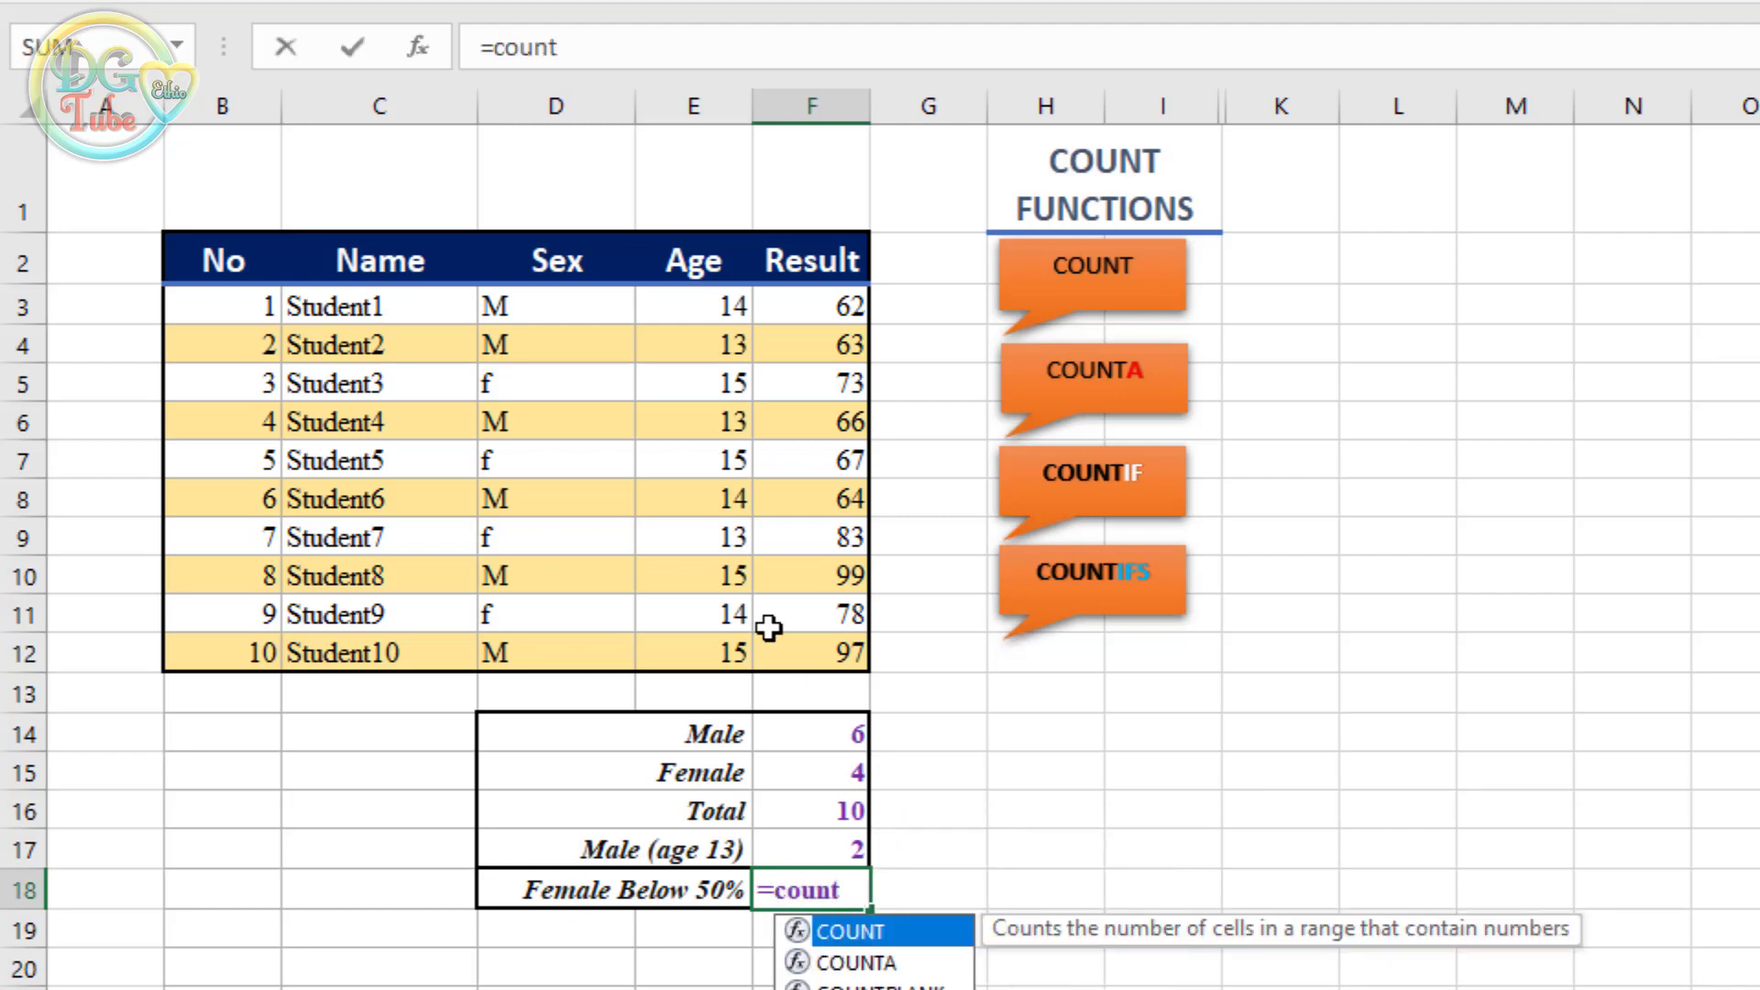
text(ifs()
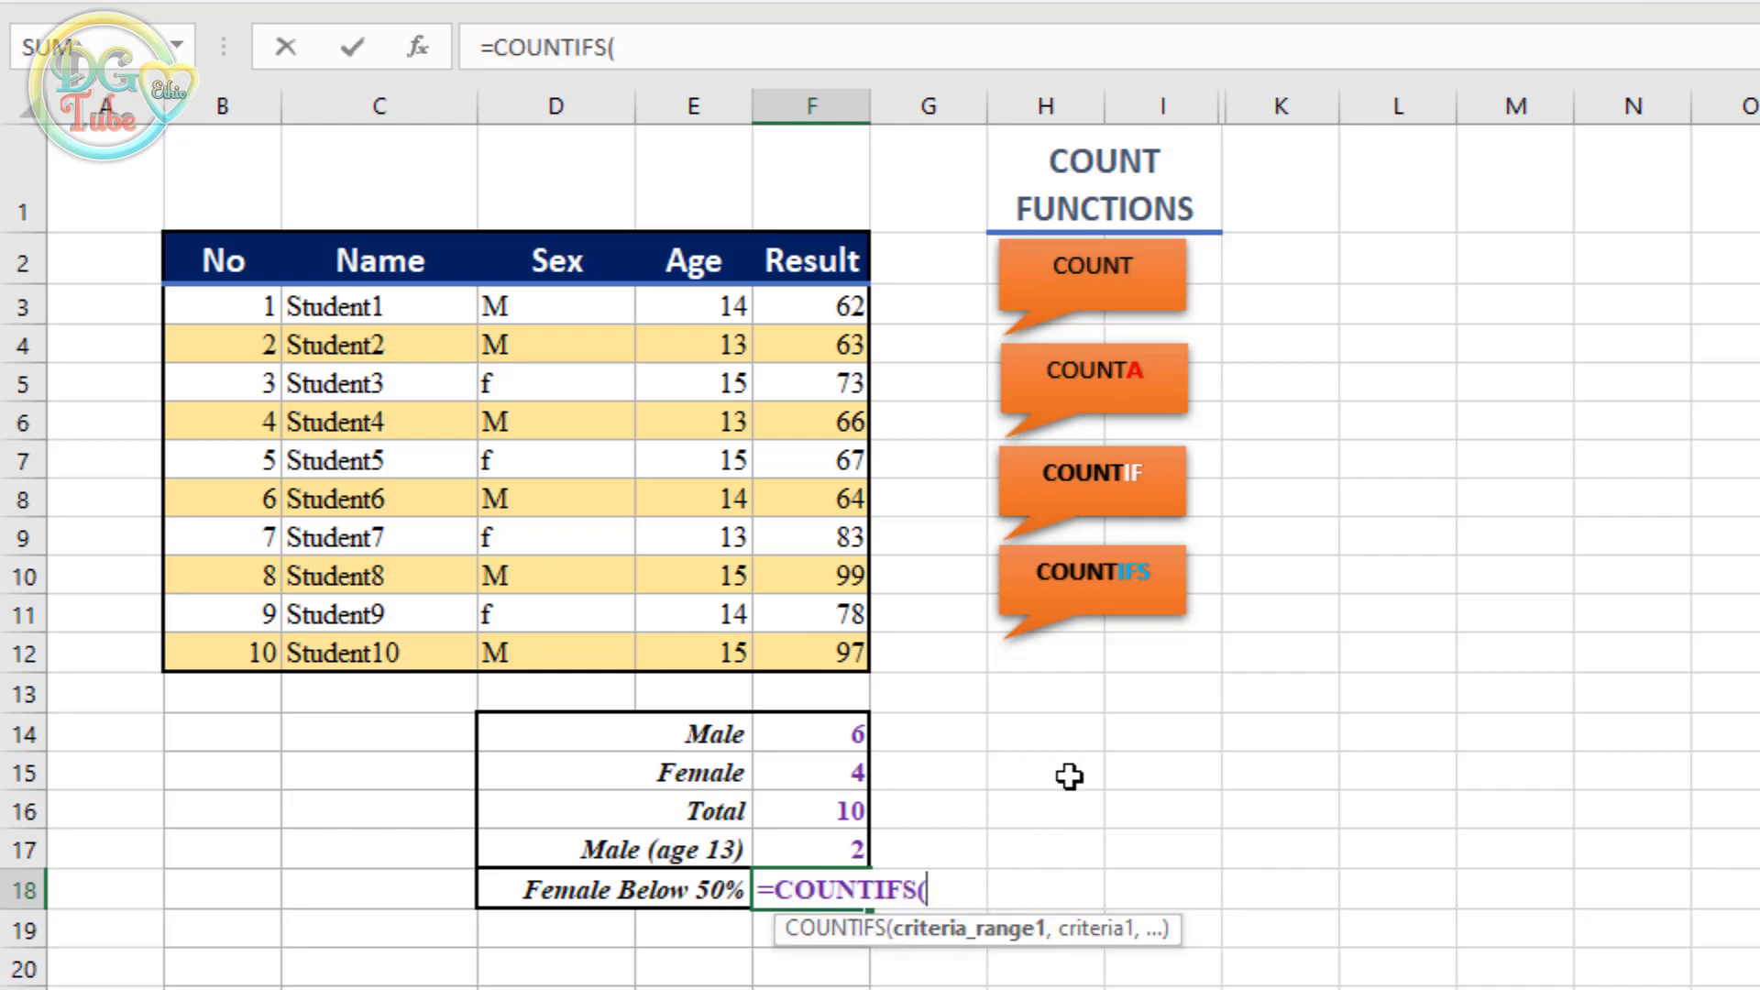
drag(522, 302, 578, 652)
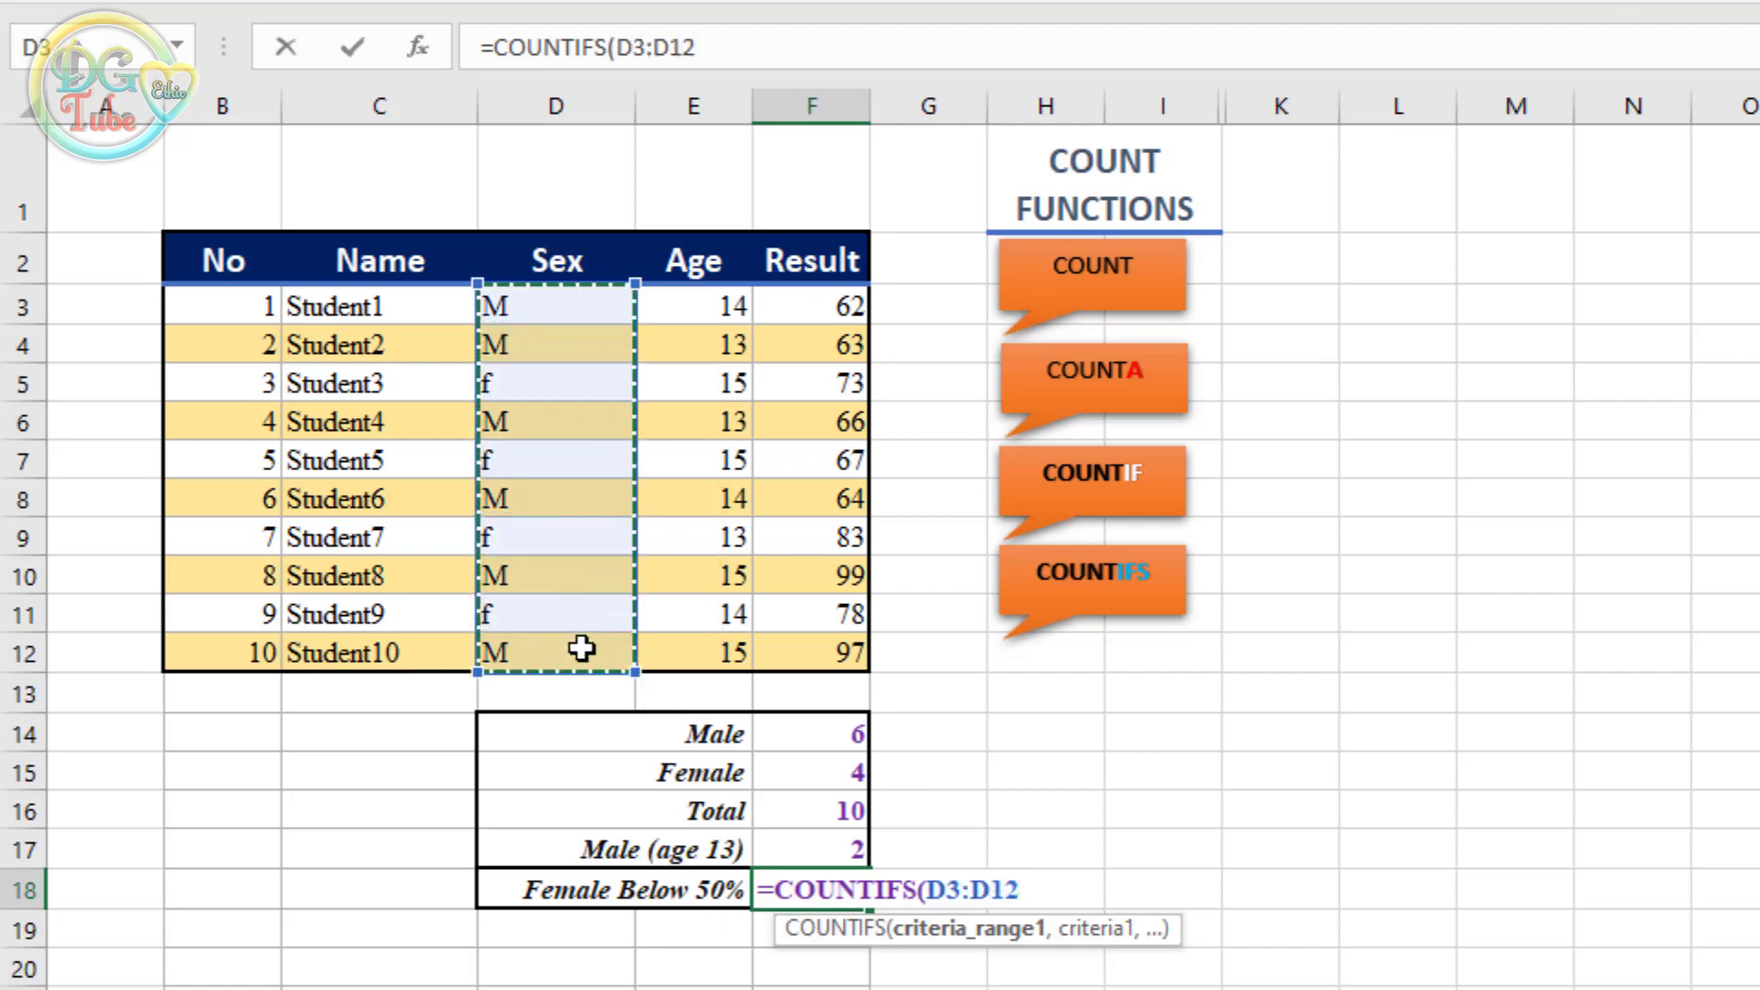
text(,)
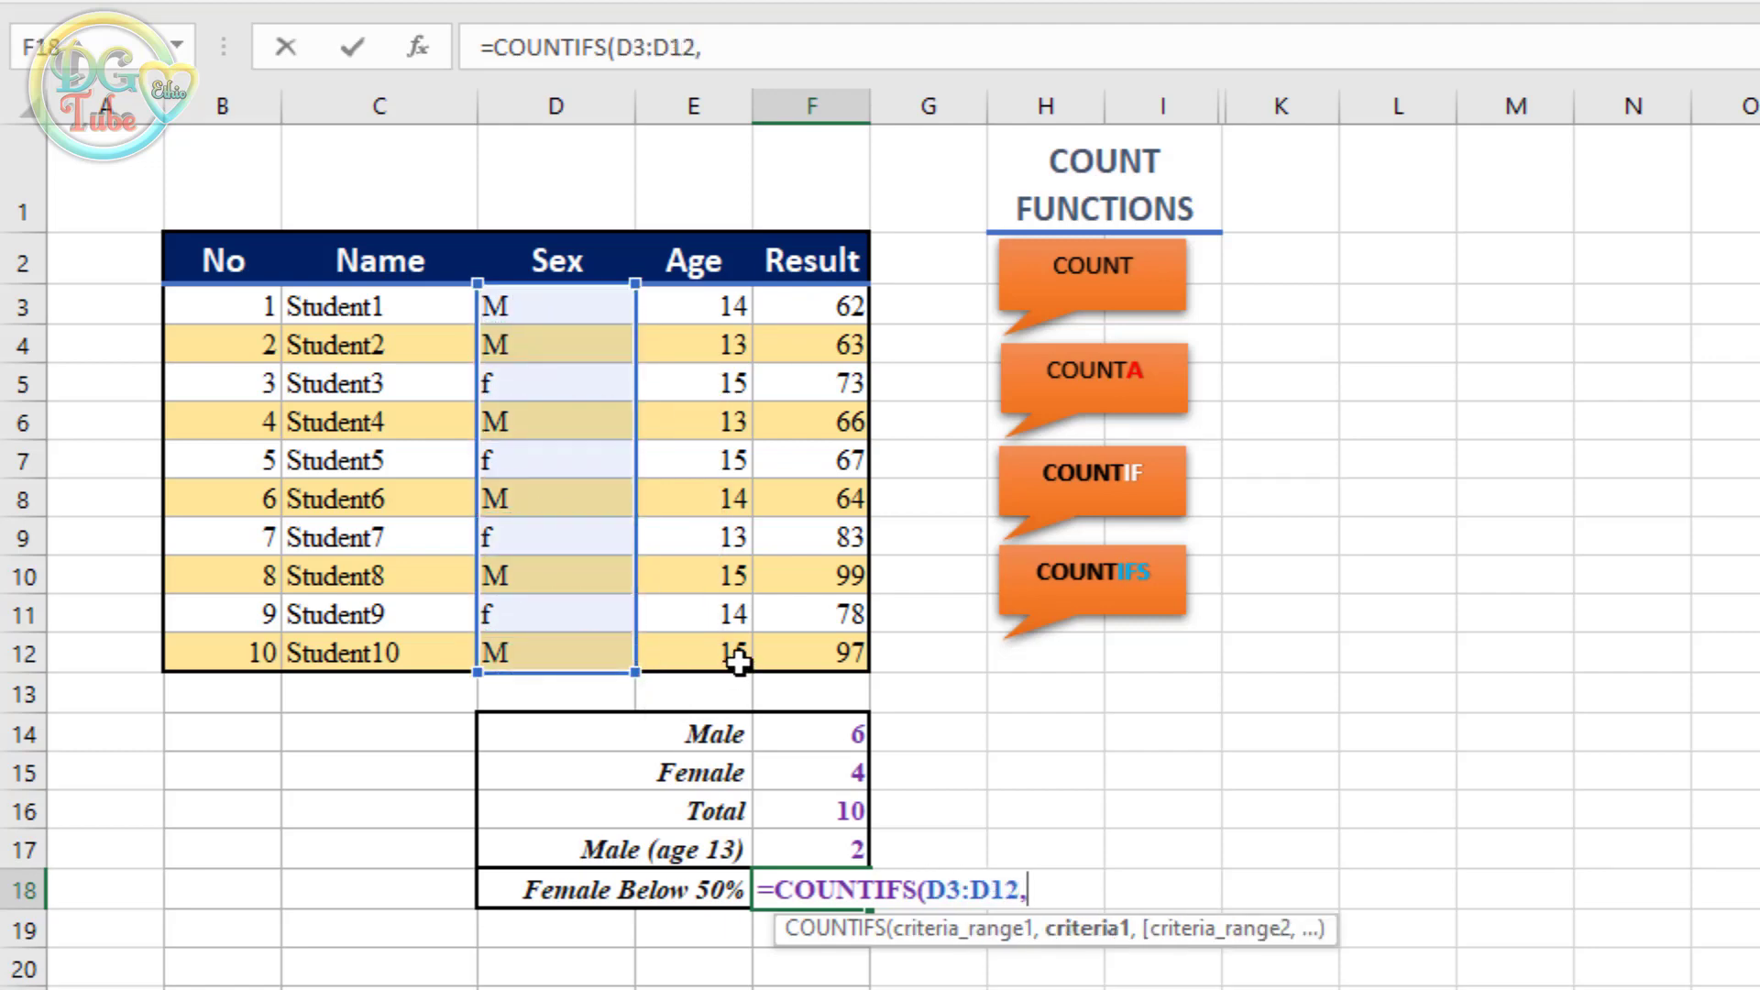
click(502, 383)
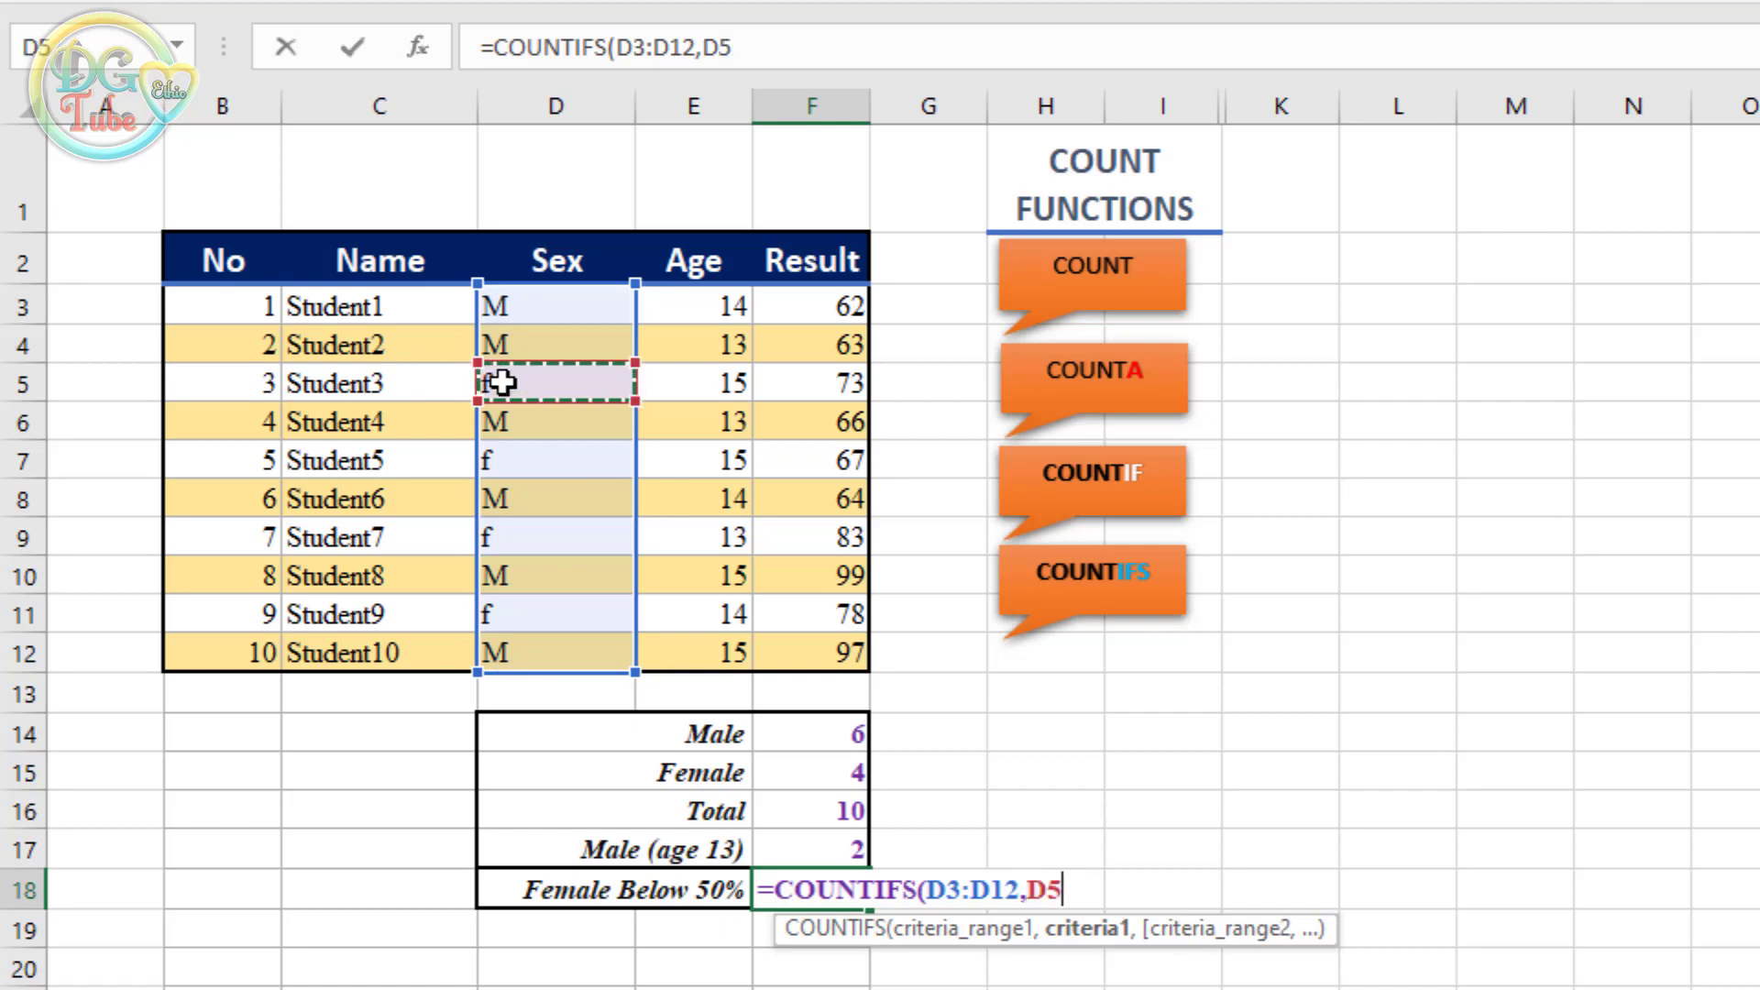
text(,)
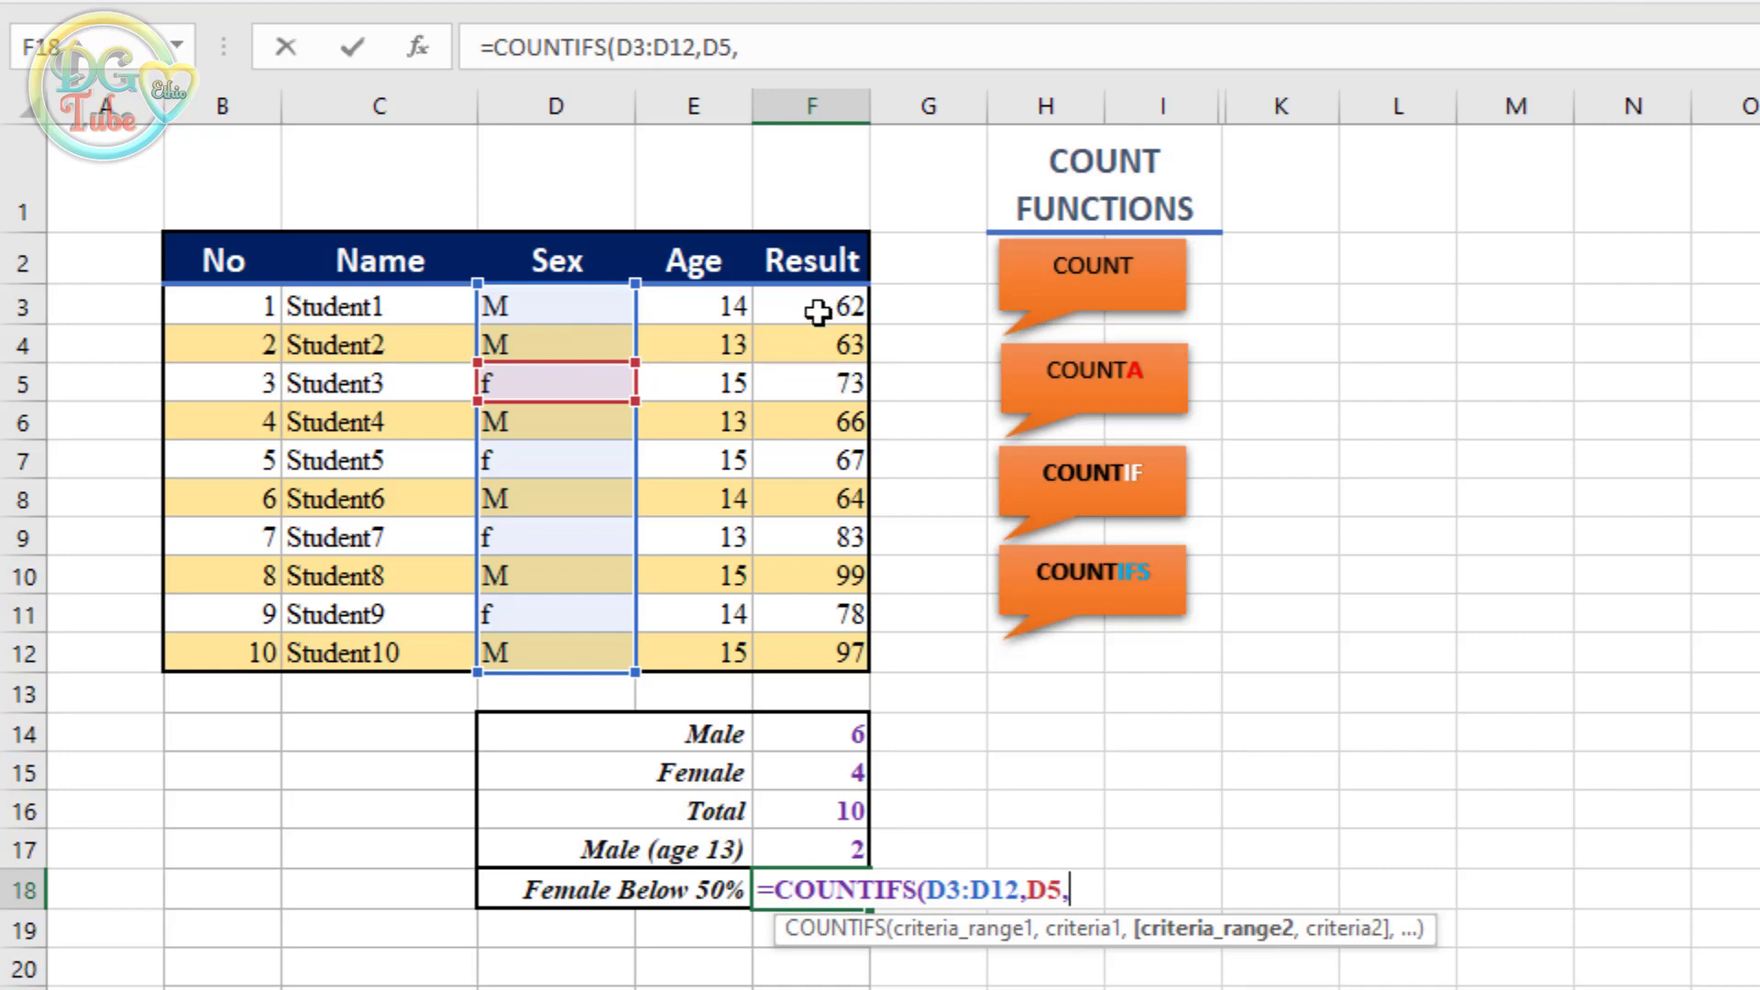
drag(815, 305, 847, 653)
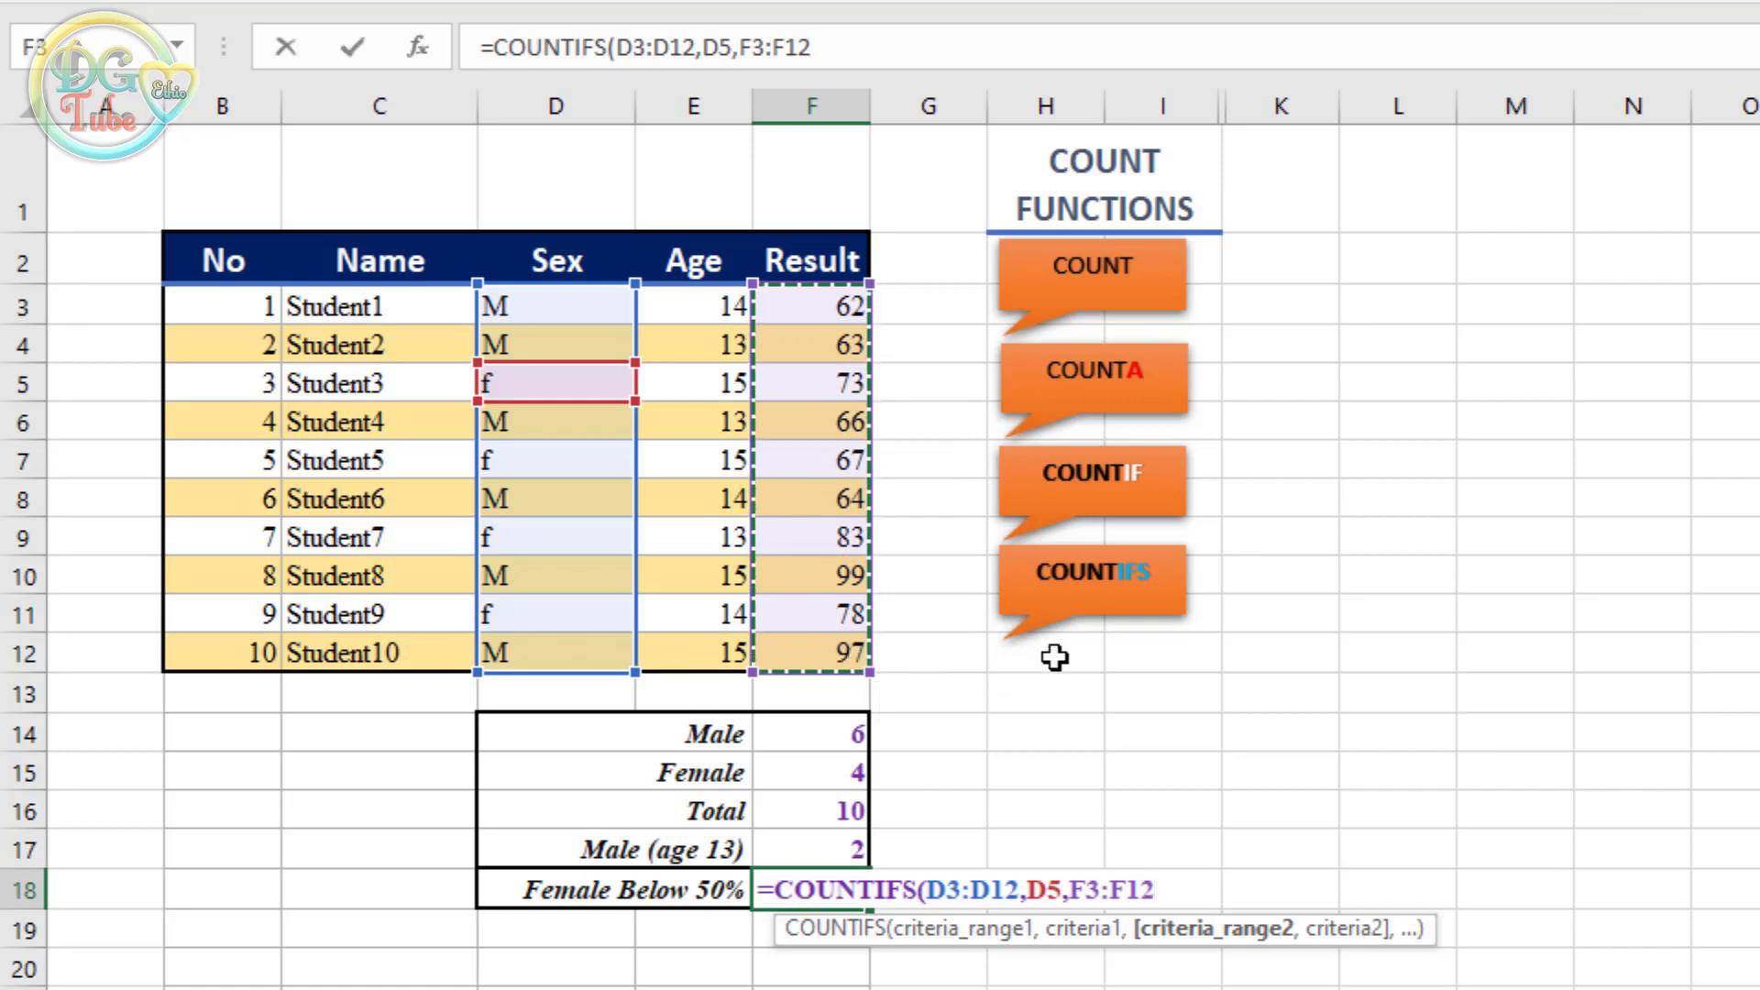
text(,)
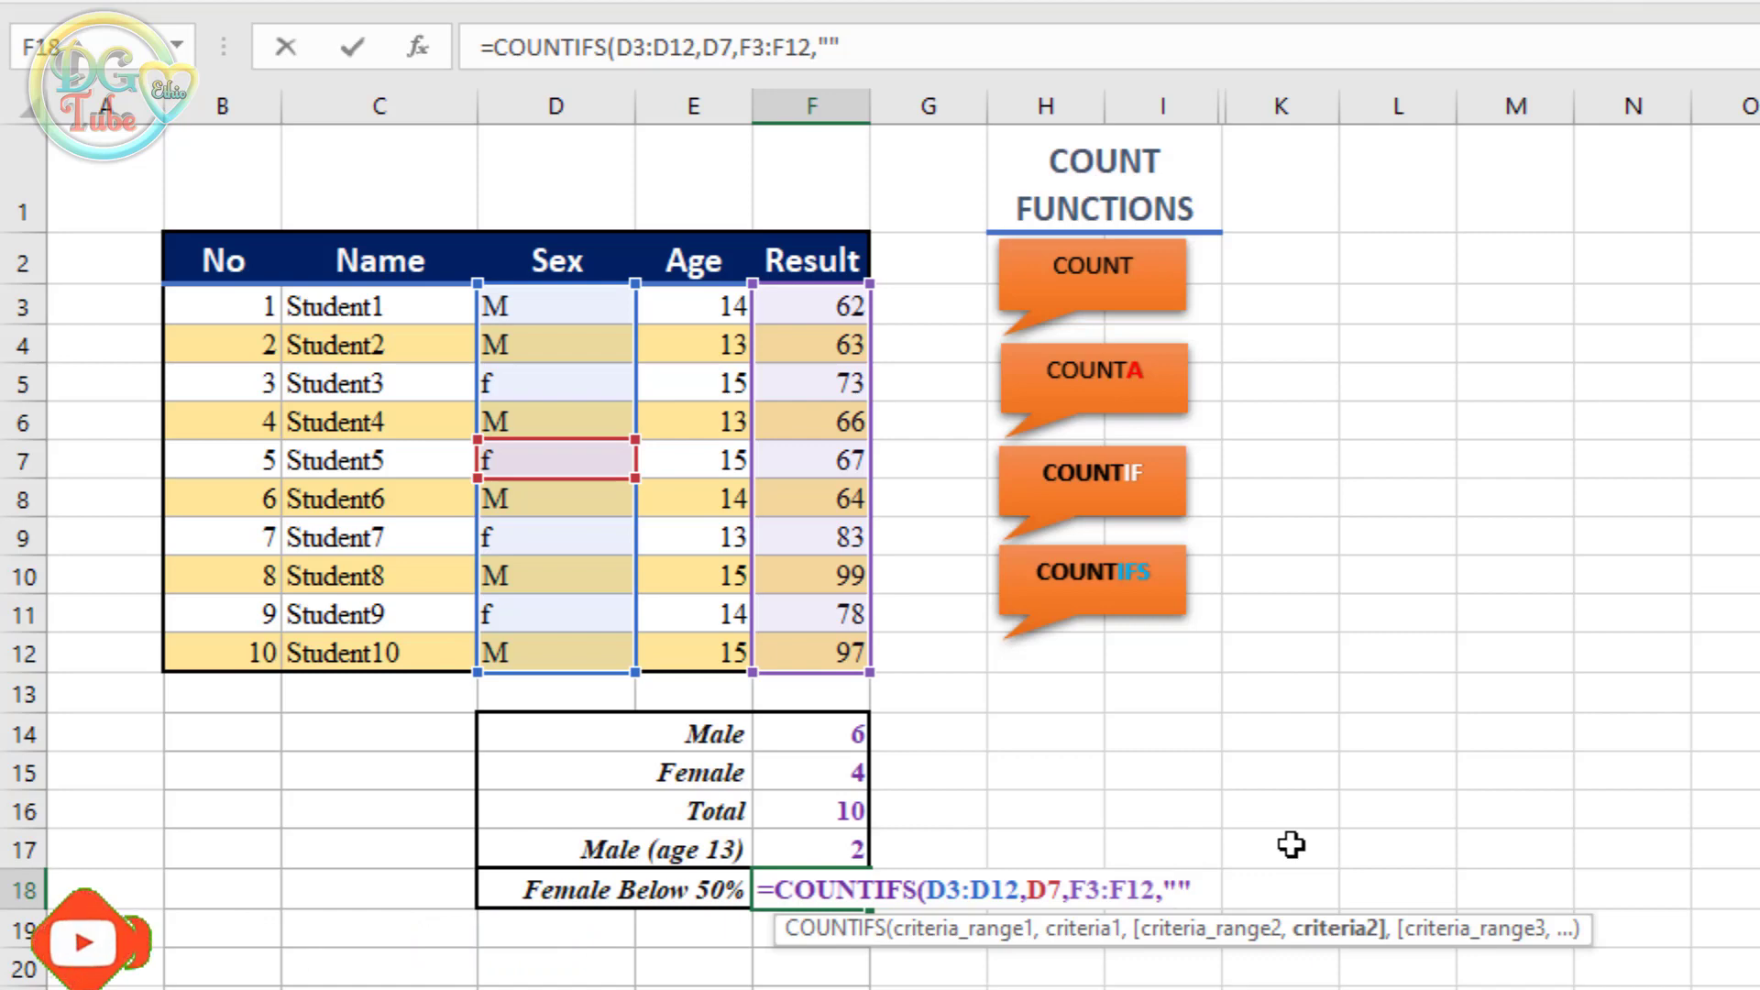
text(<)
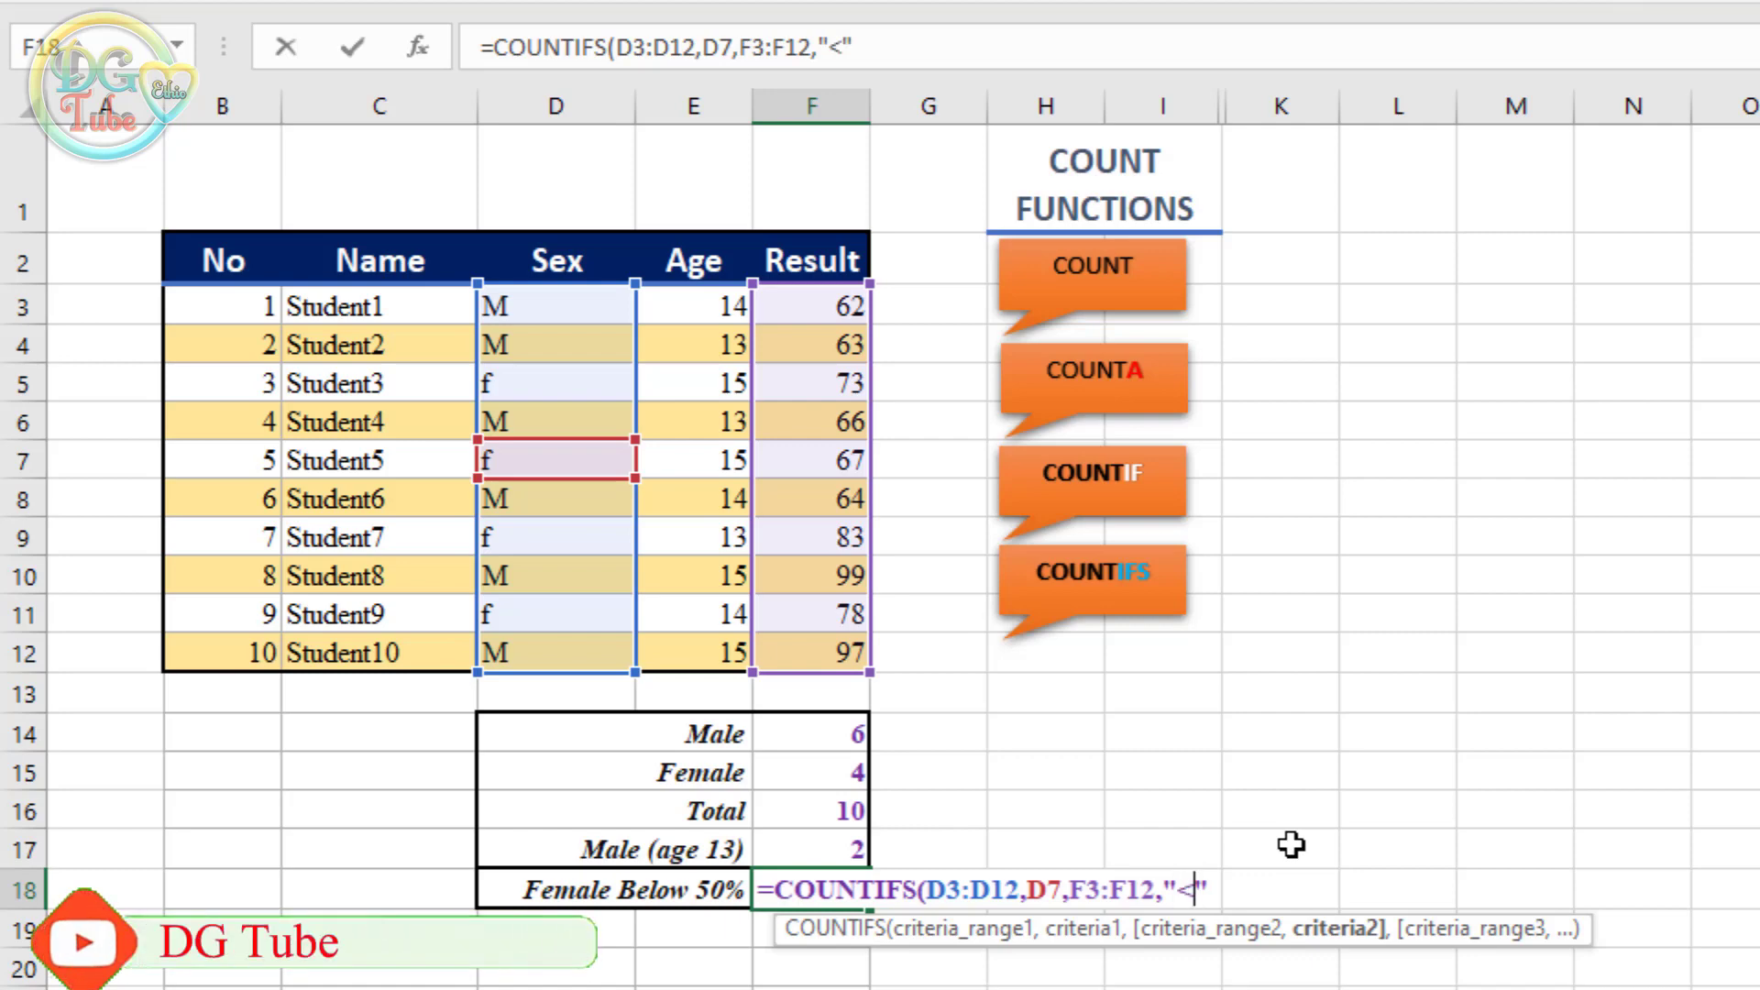
text(50)
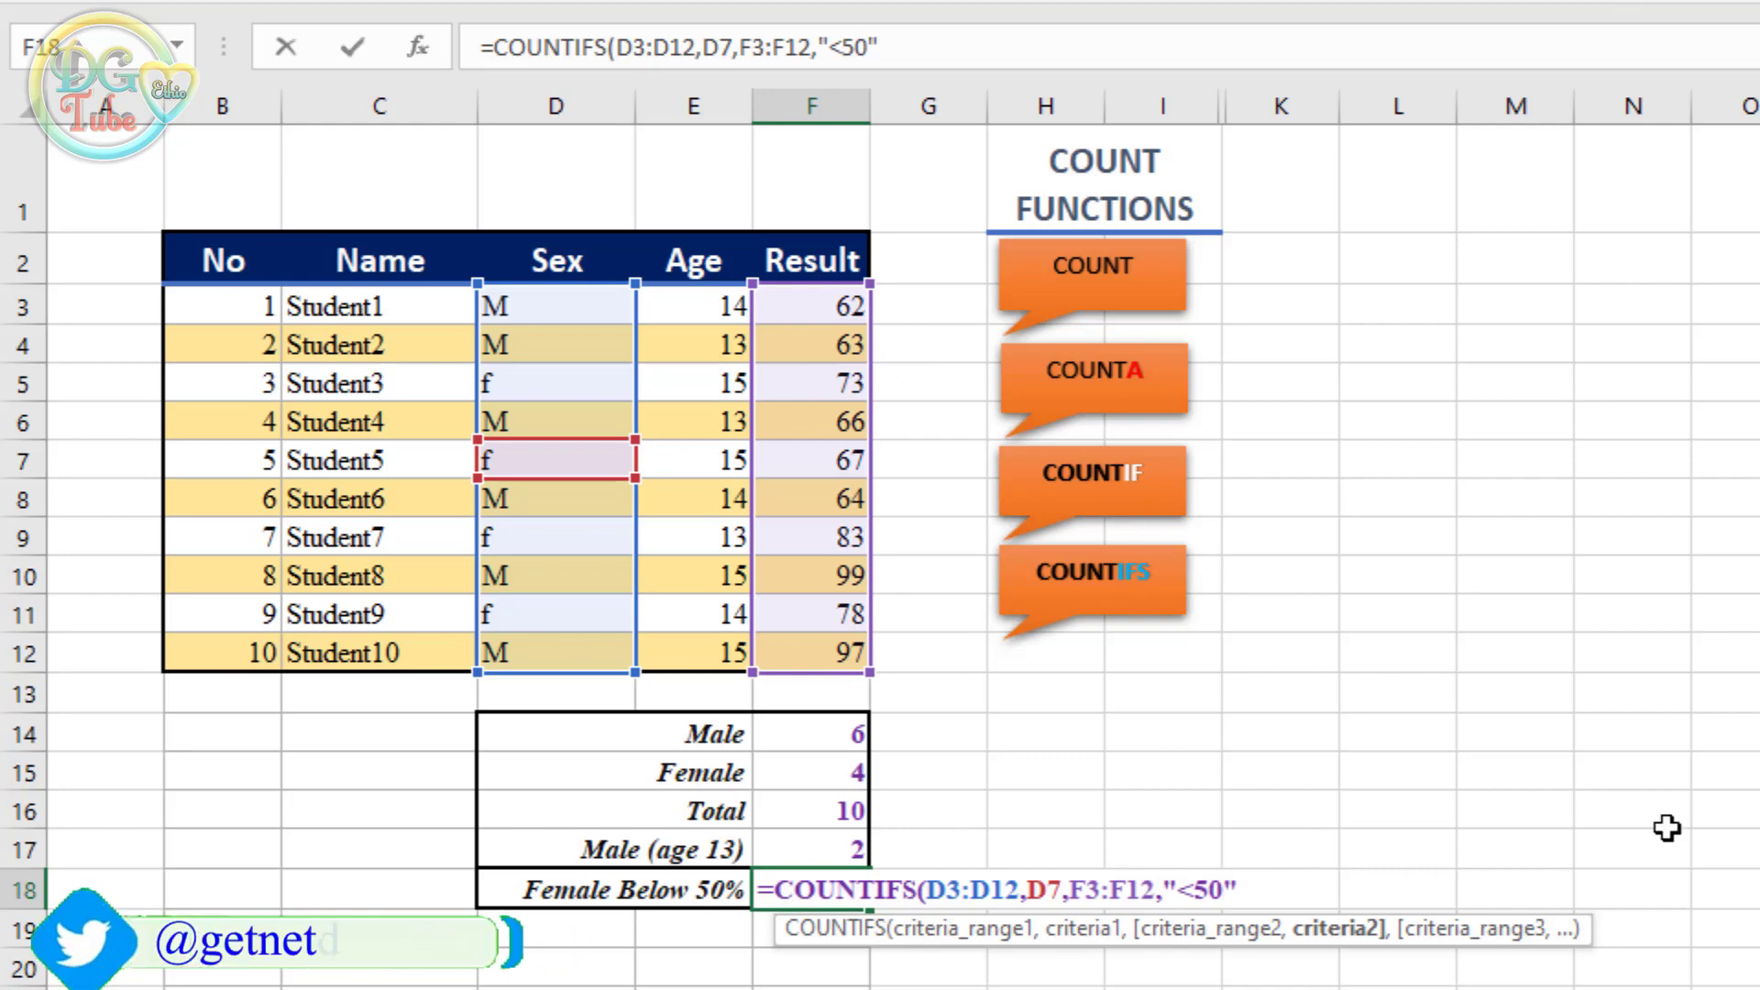
key(Return)
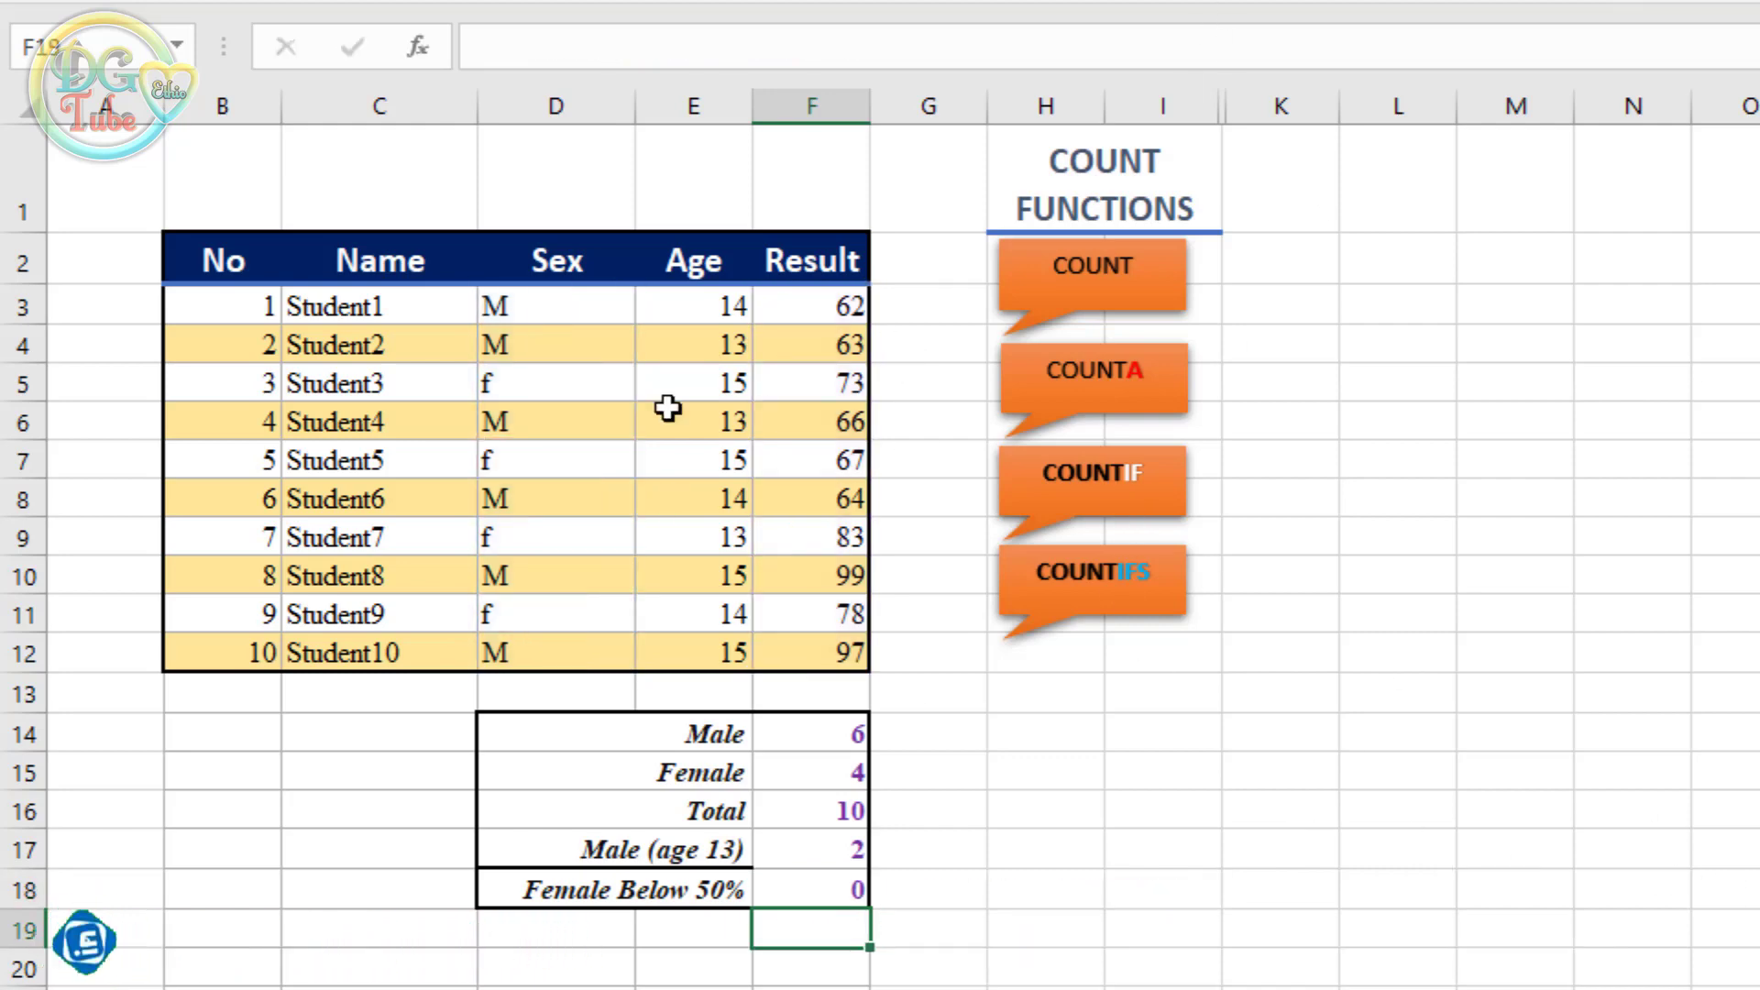
Change Student7's result from 83 to 45, so Female Below 50% shows 1
drag(846, 306, 857, 658)
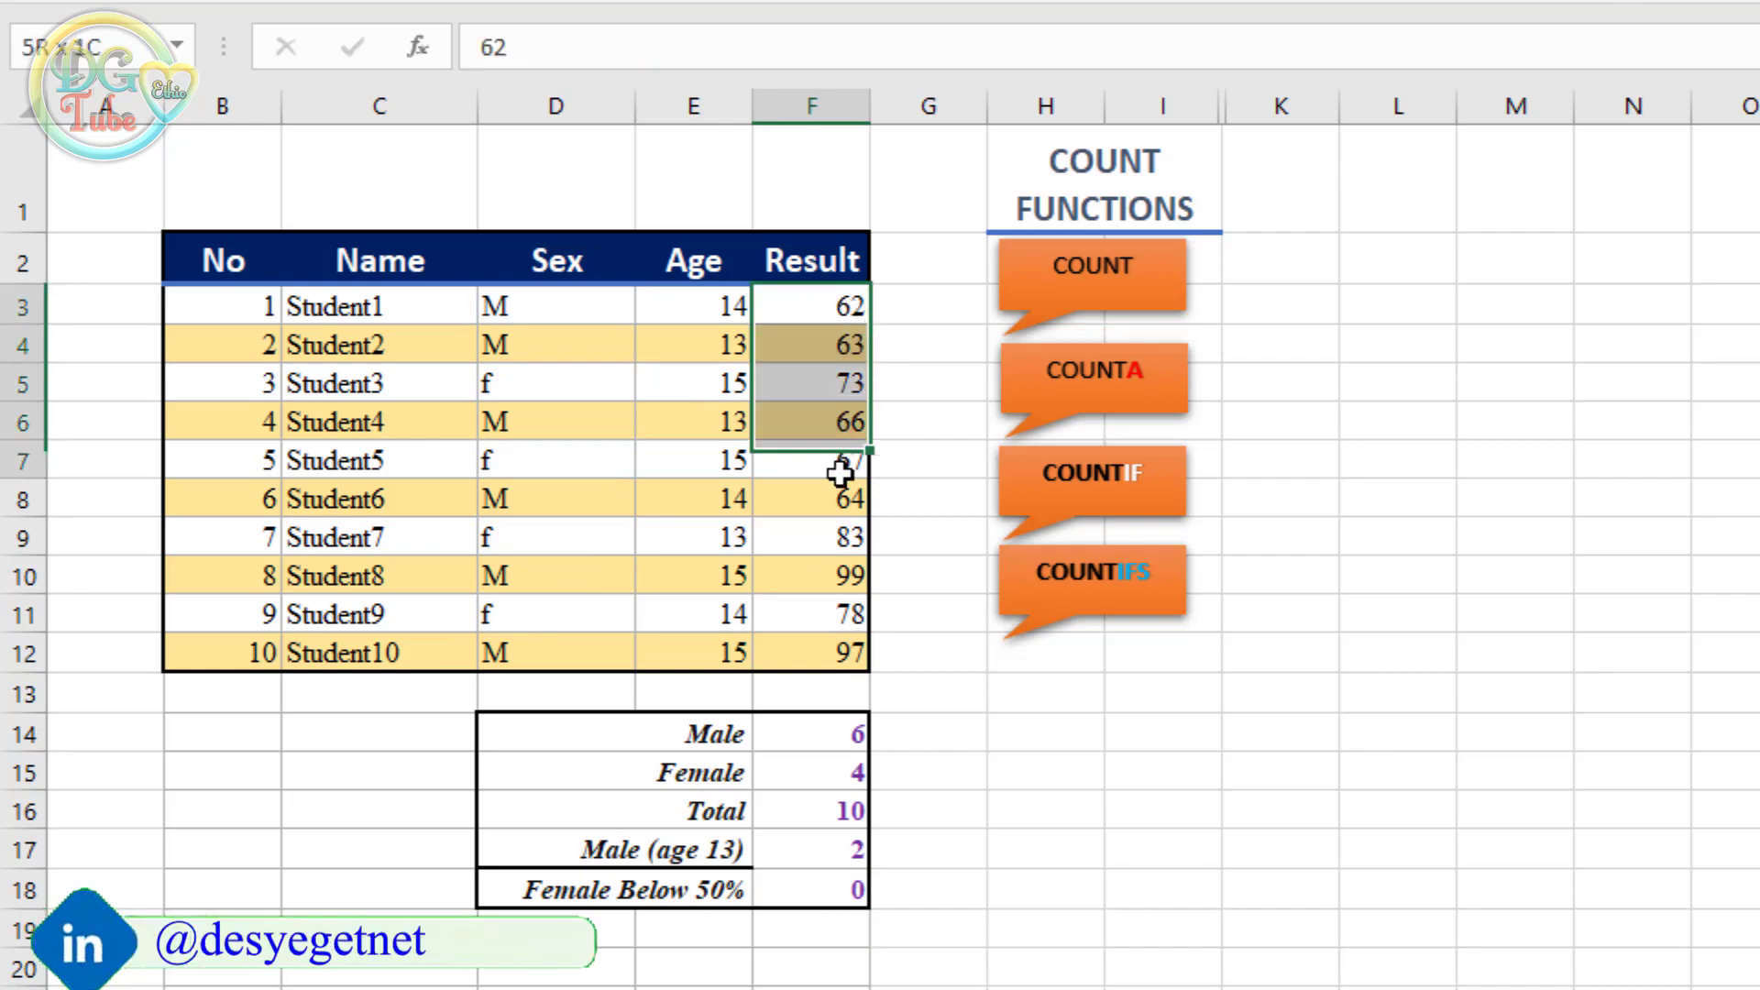
click(848, 531)
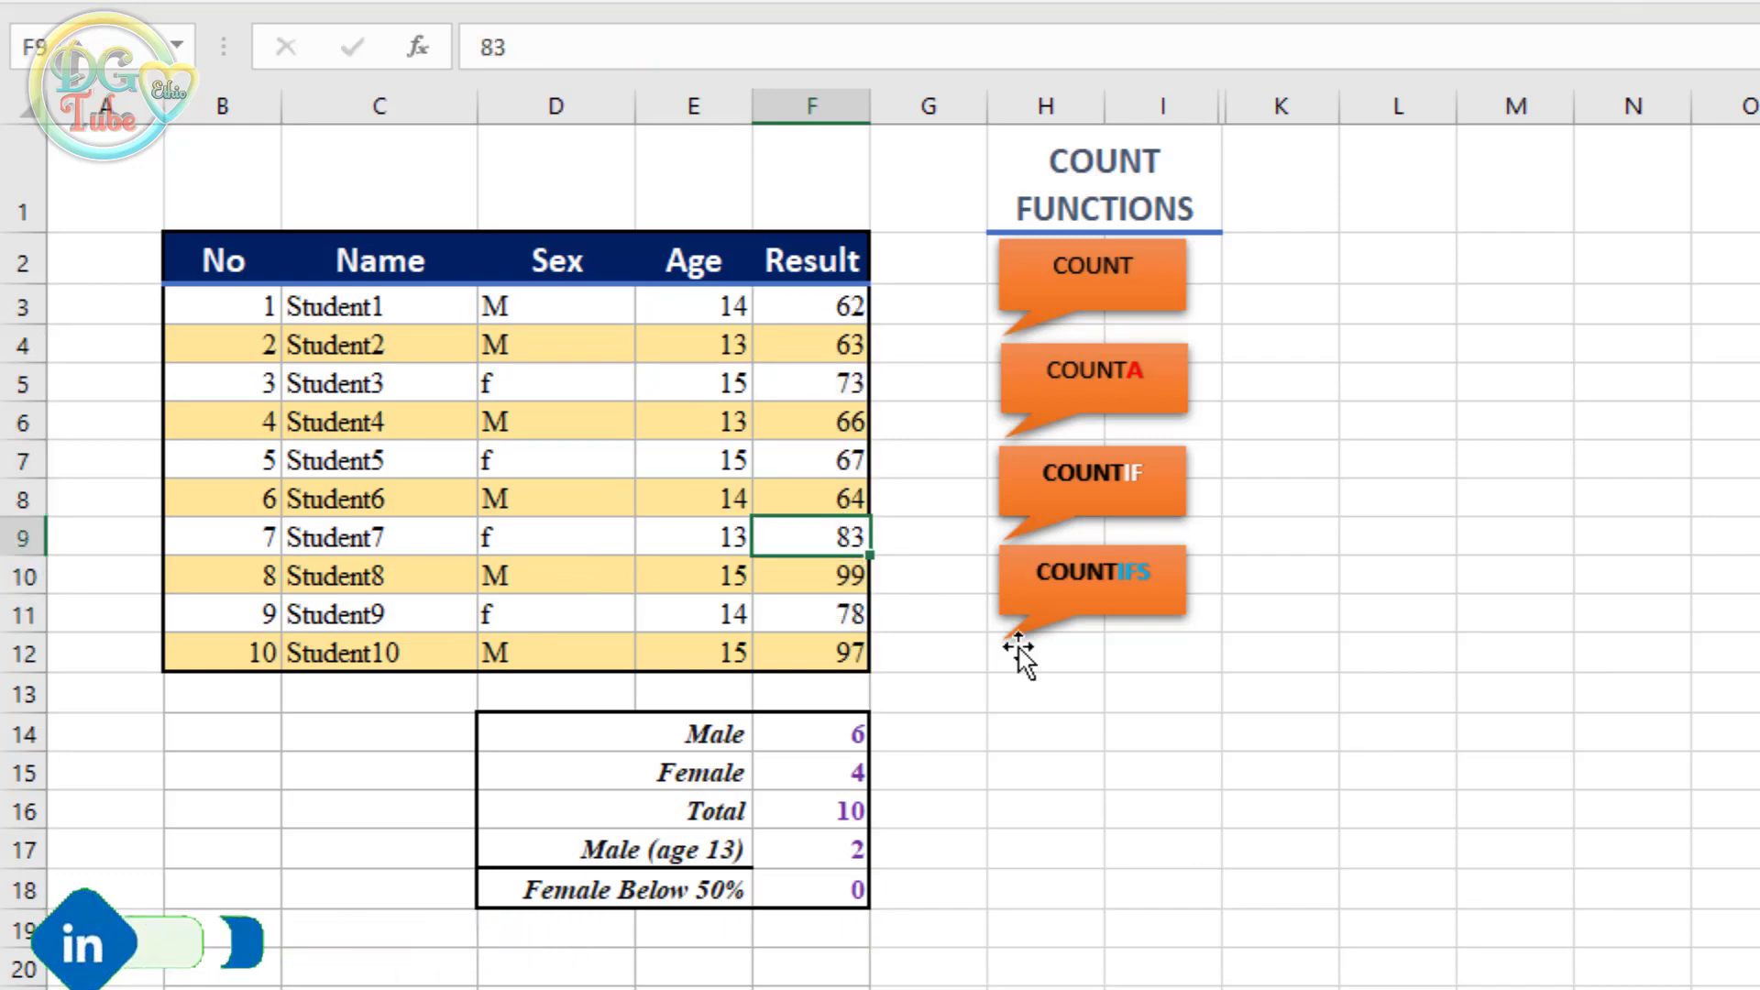
click(814, 305)
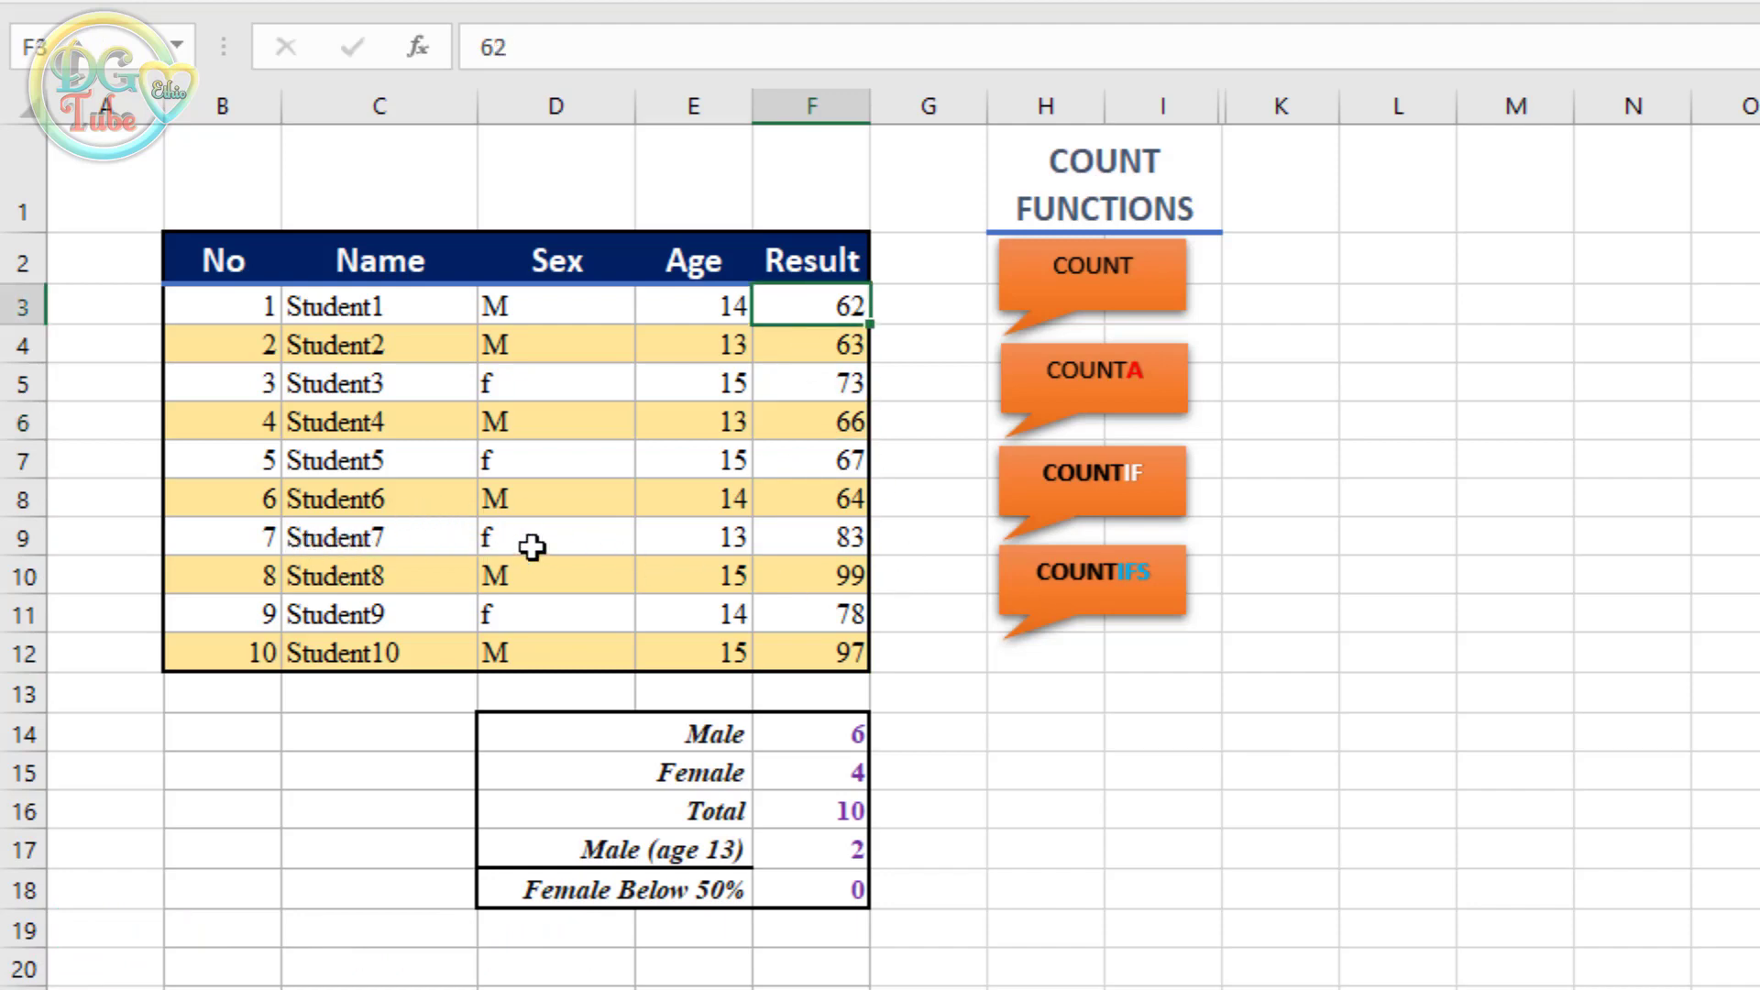
click(848, 537)
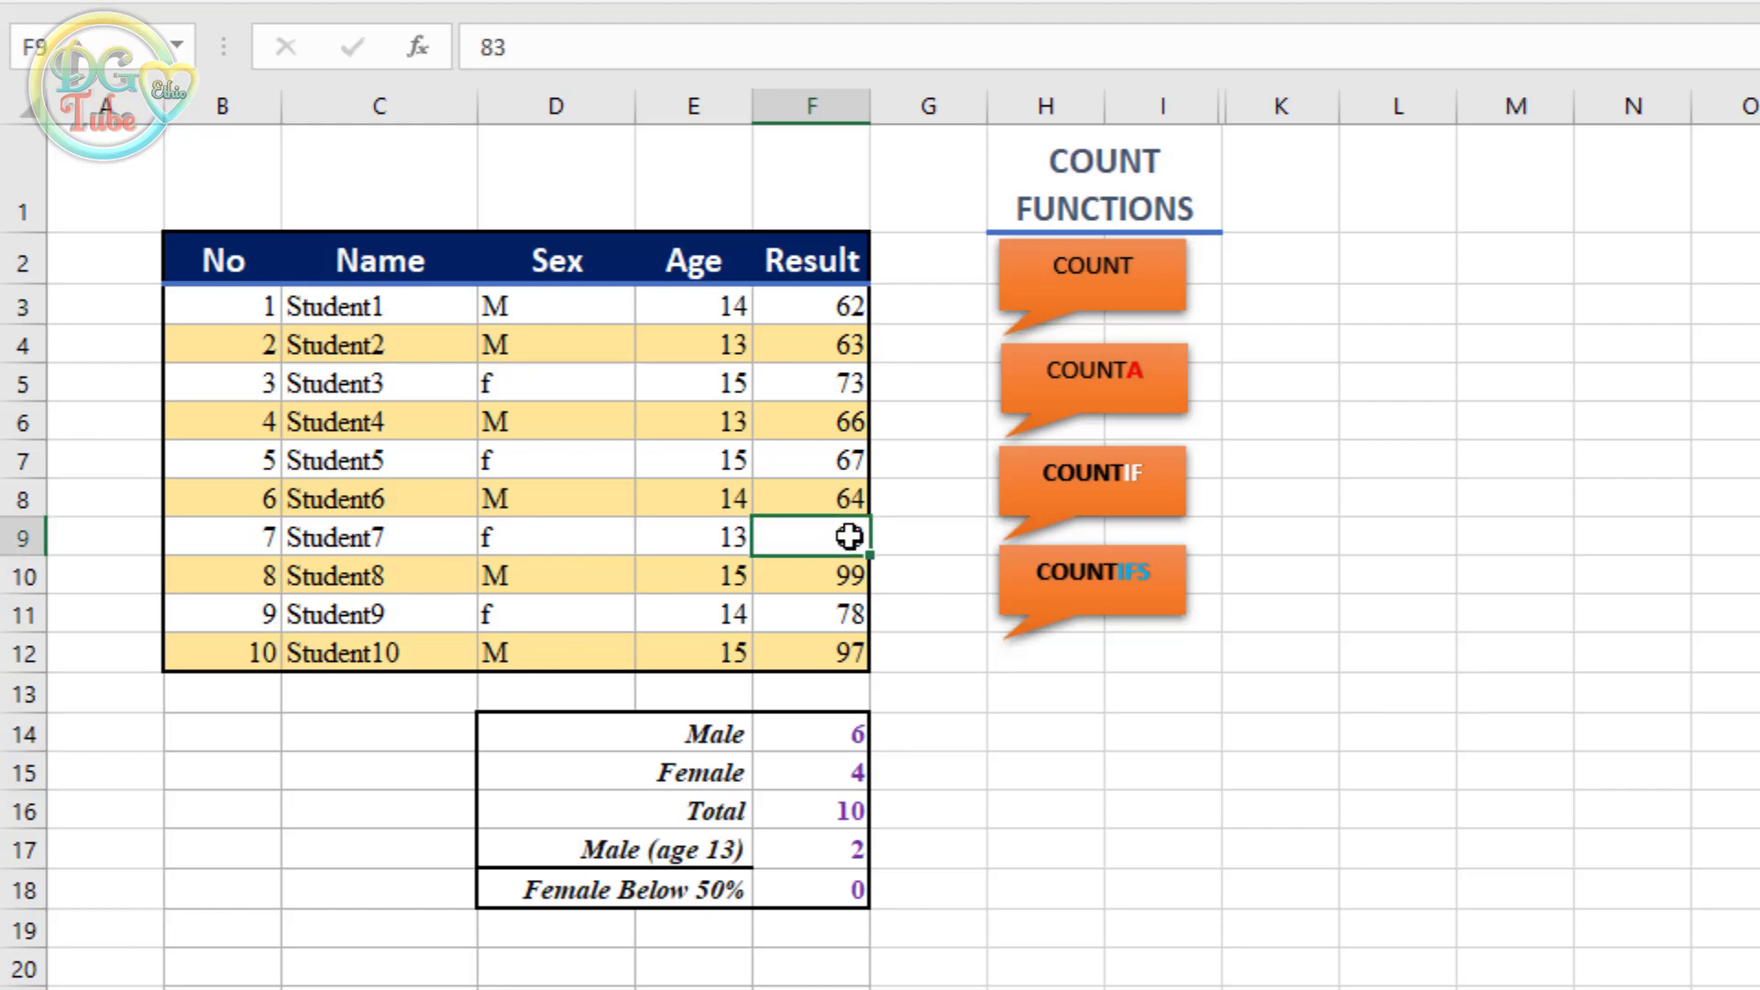
text(45)
key(Return)
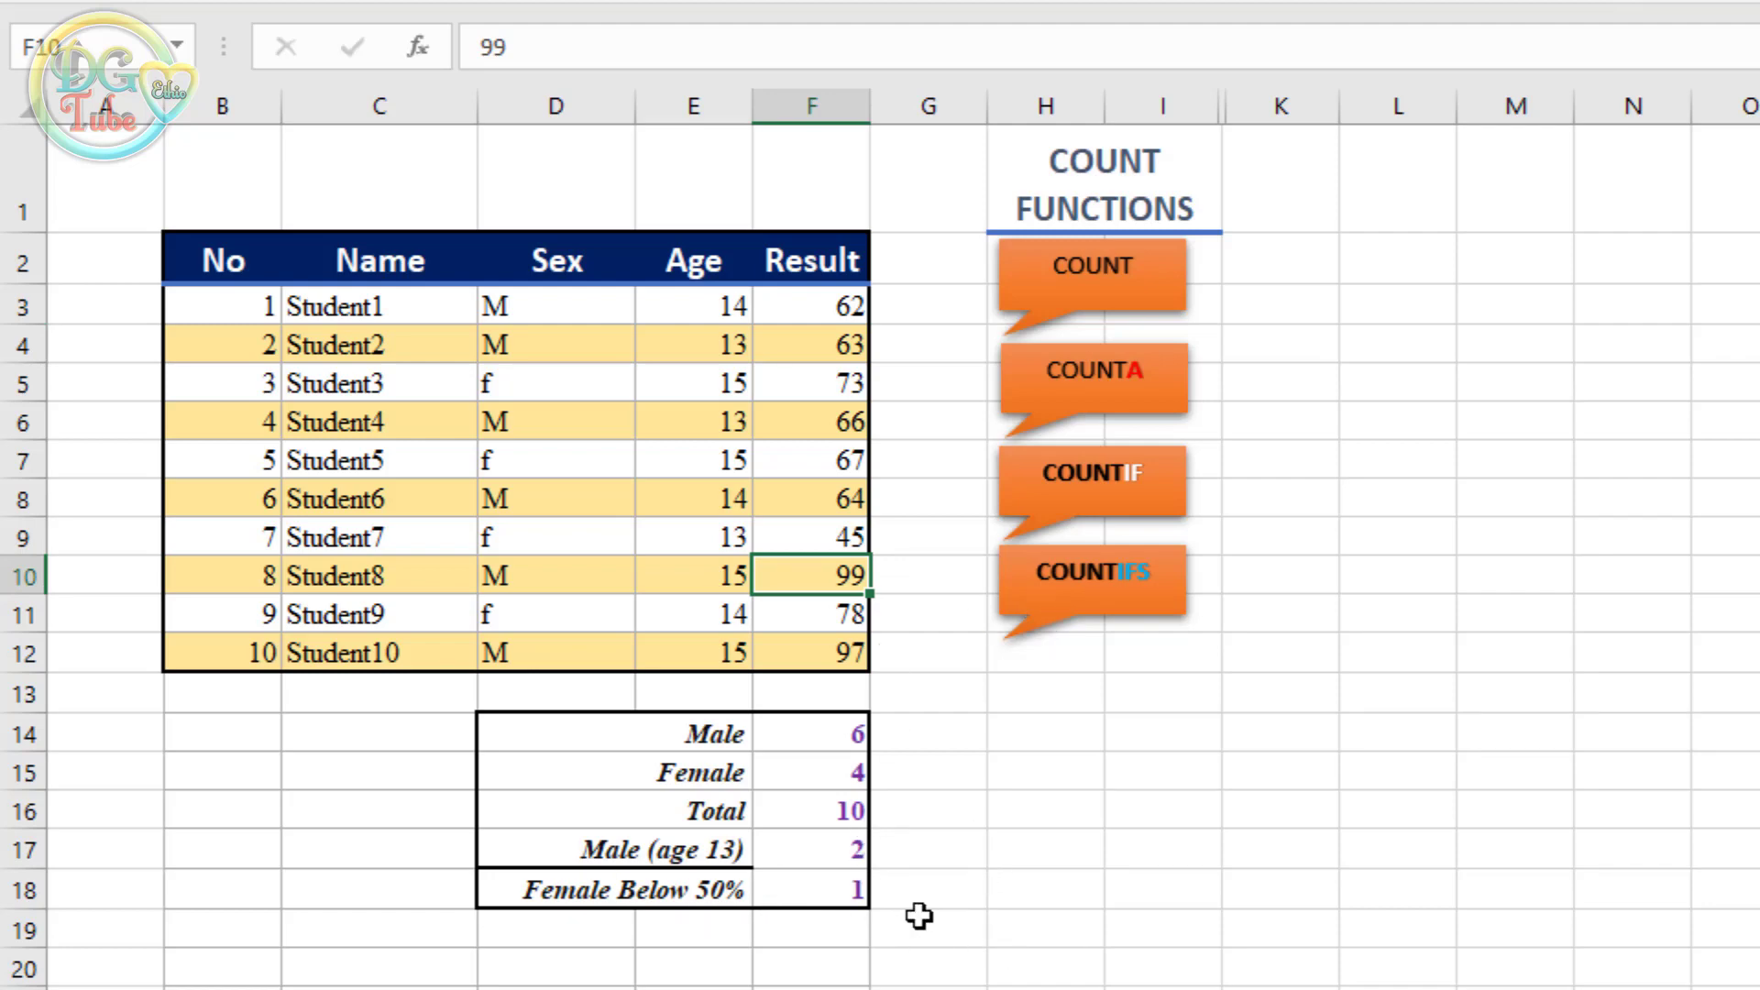
click(836, 894)
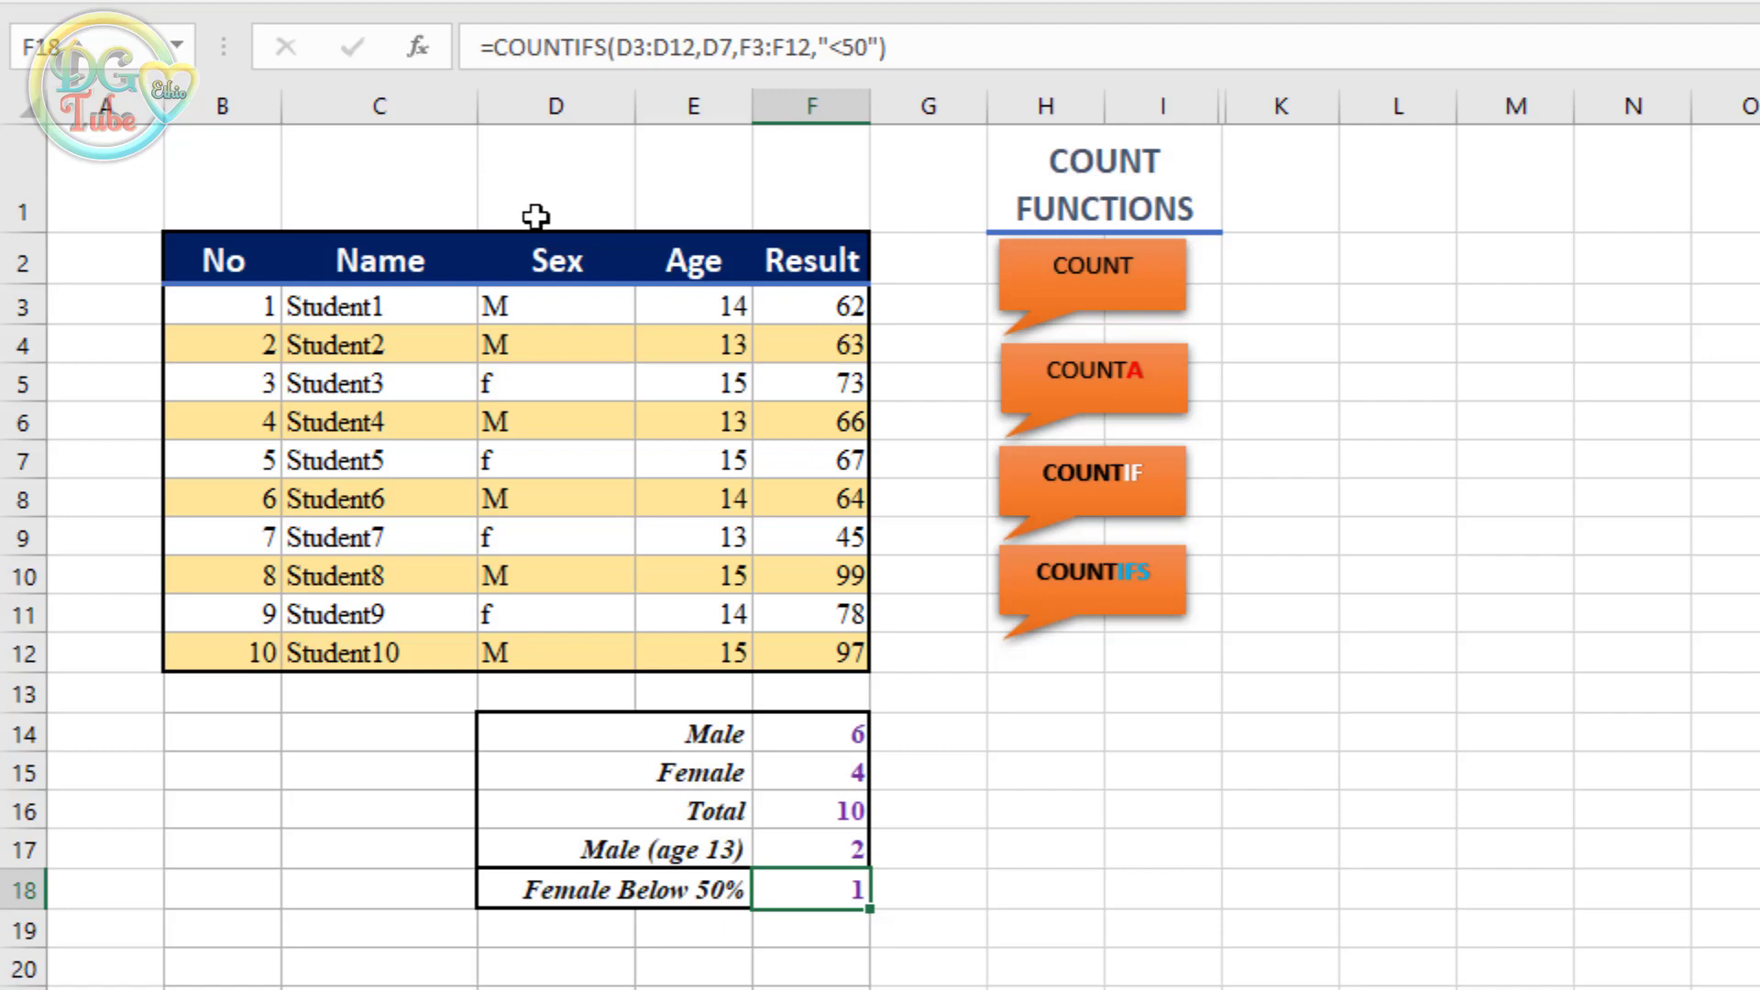
mouse_move(126, 262)
mouse_down()
mouse_move(168, 455)
mouse_move(1265, 949)
mouse_up()
click(1556, 502)
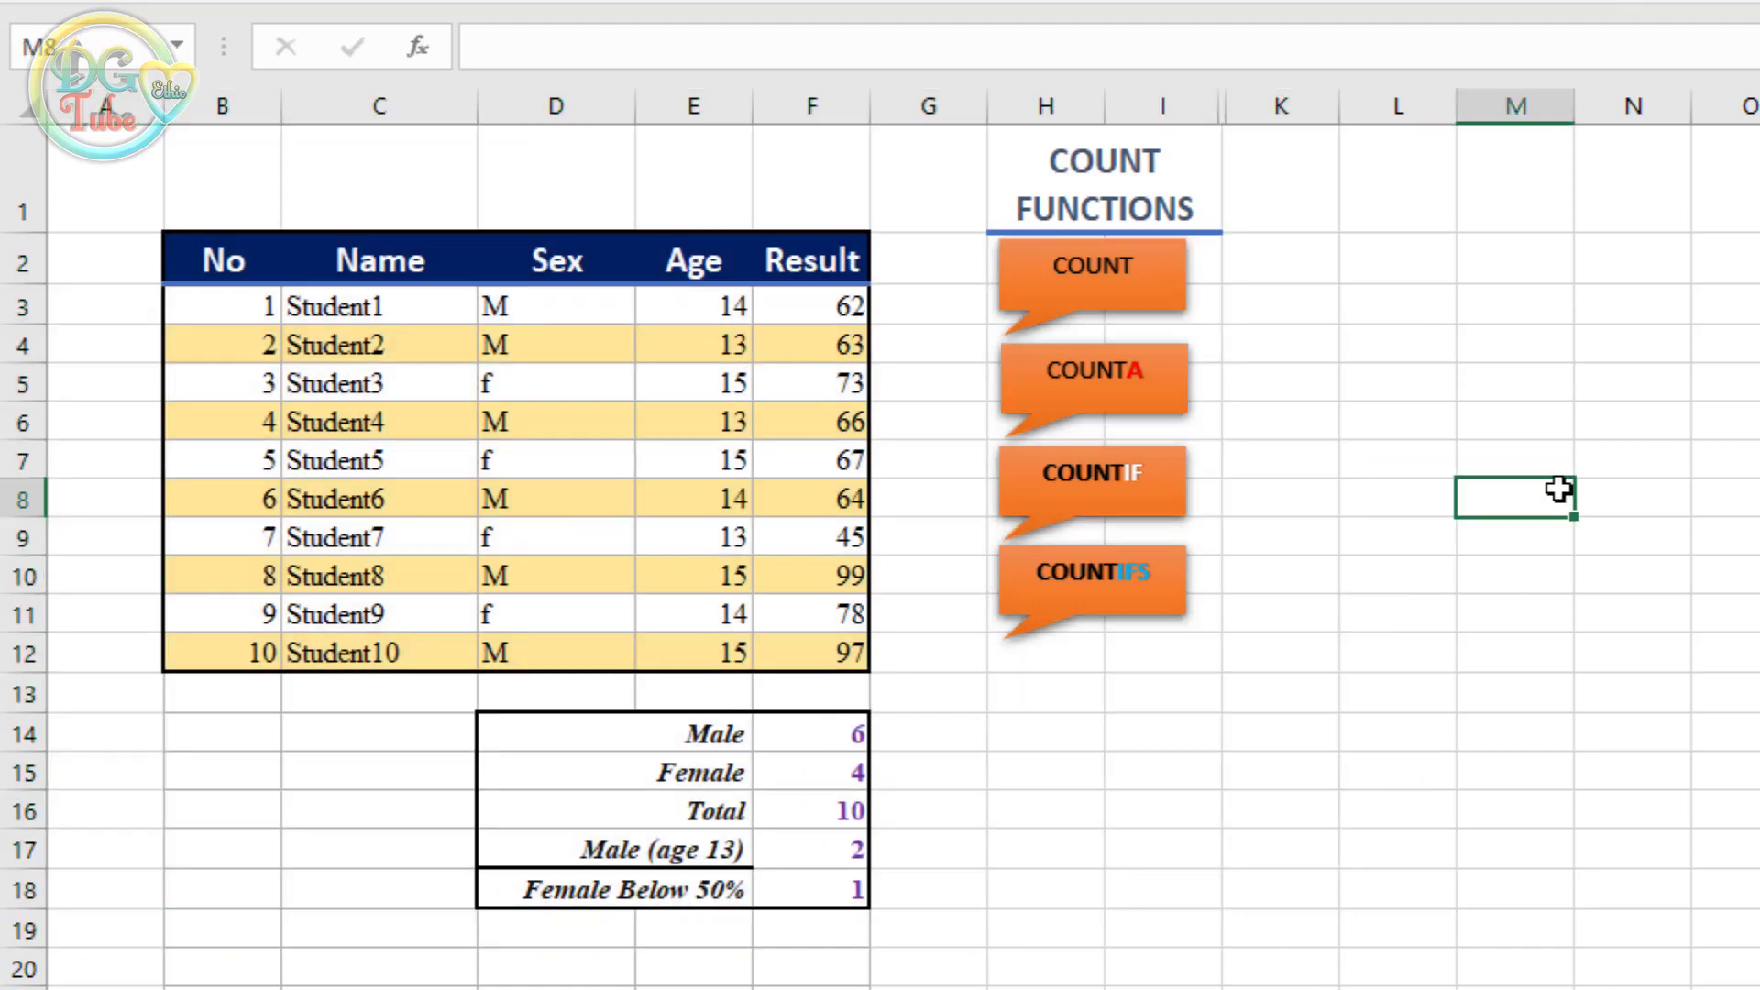